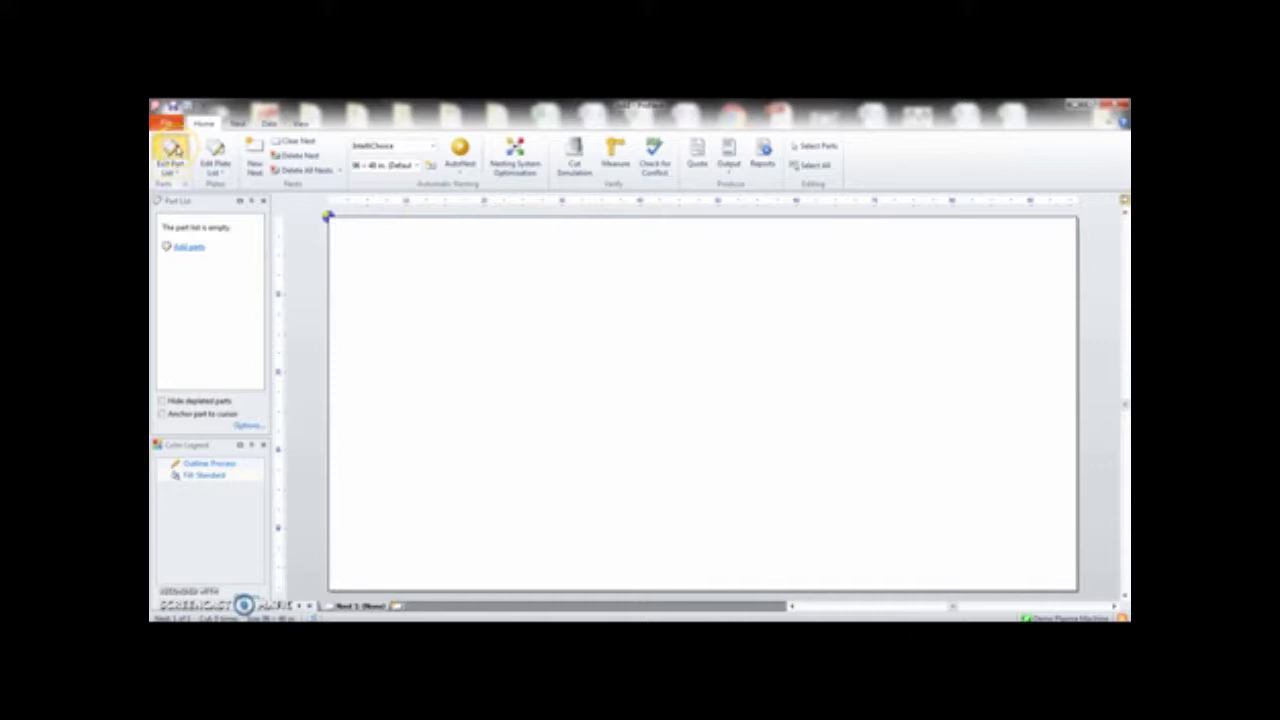
In the part list's 2D CAD editor, create outline text with the lines "TEXT TO CAD CONVERSION" and "text to cad conversion".
left_click(172, 150)
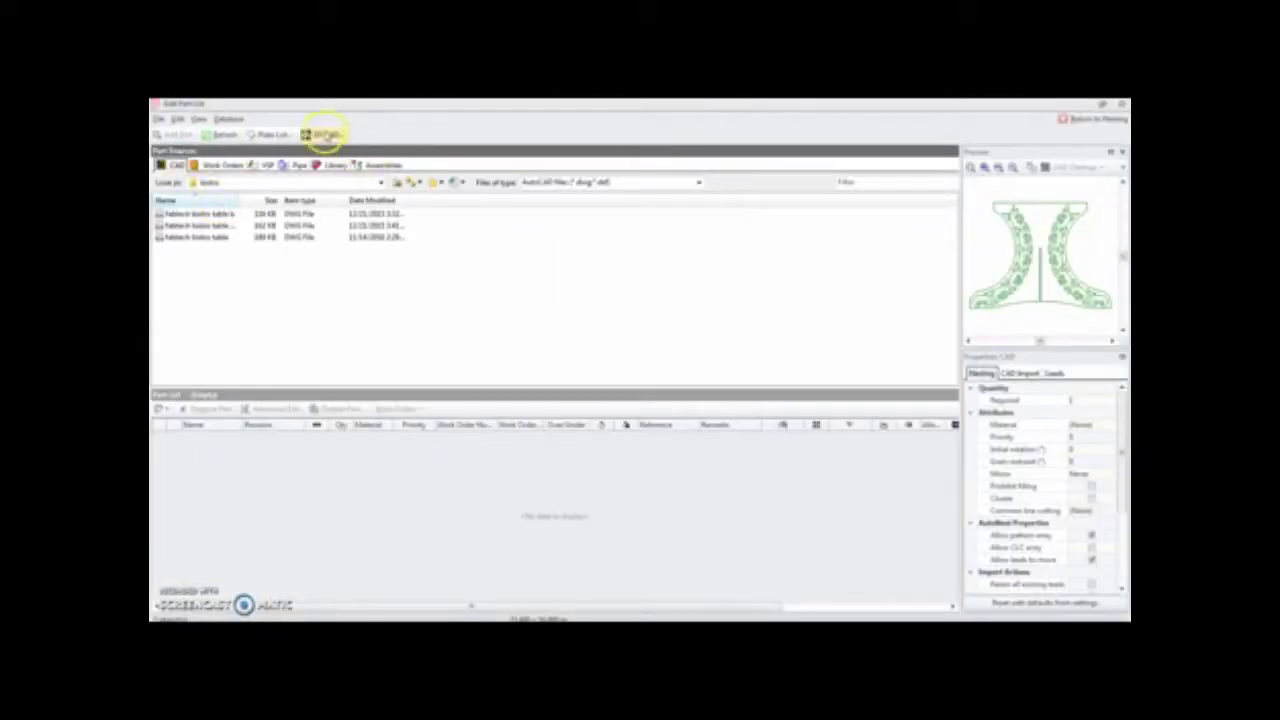
left_click(325, 135)
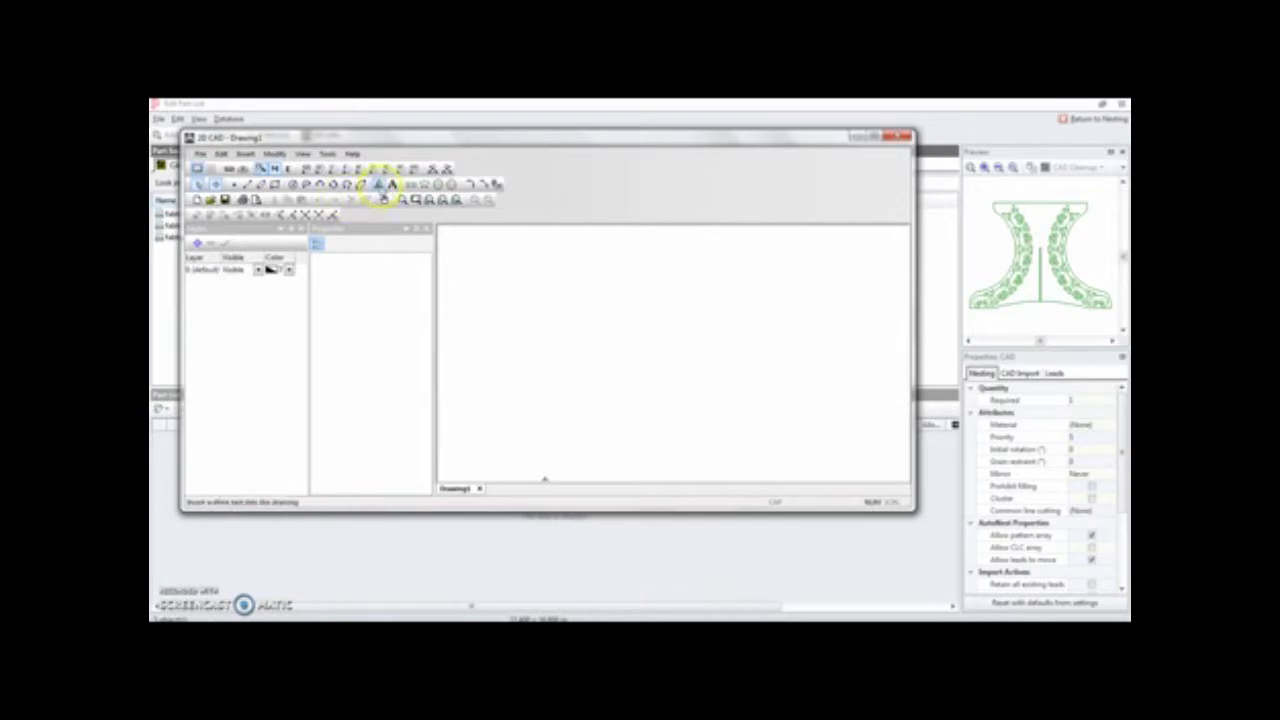
left_click(379, 185)
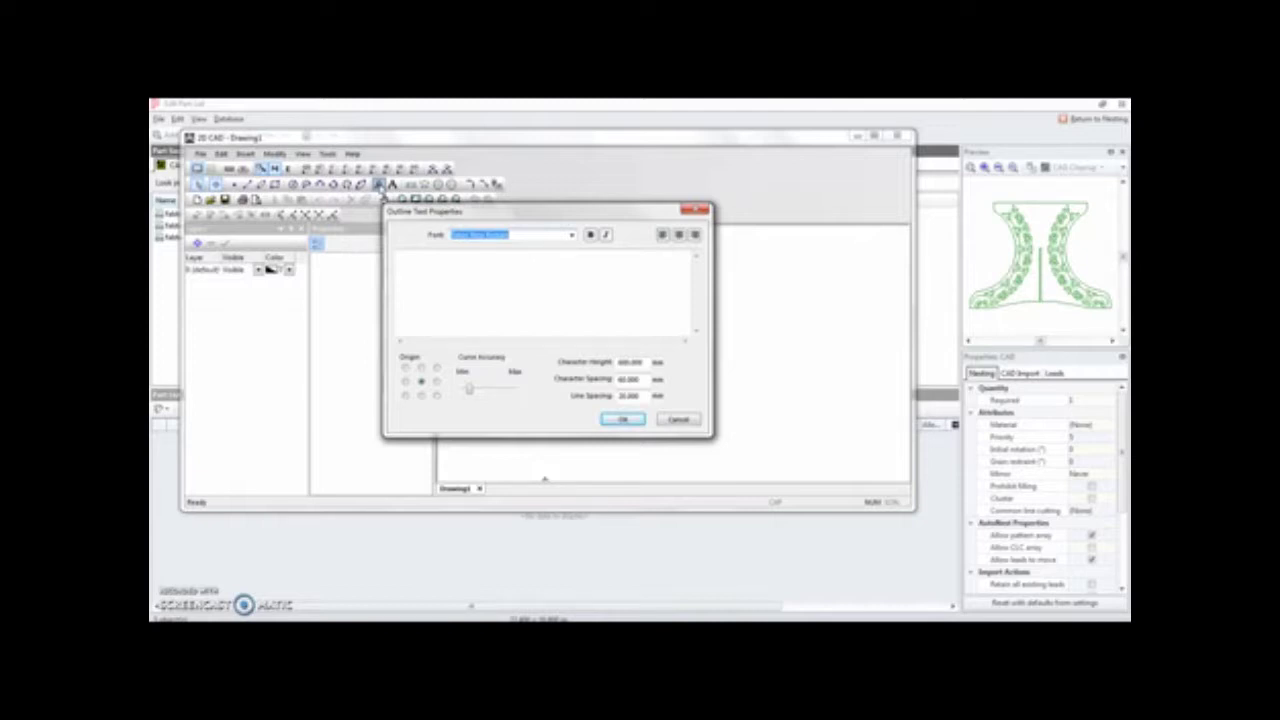
left_click(495, 281)
type("Custom Cut")
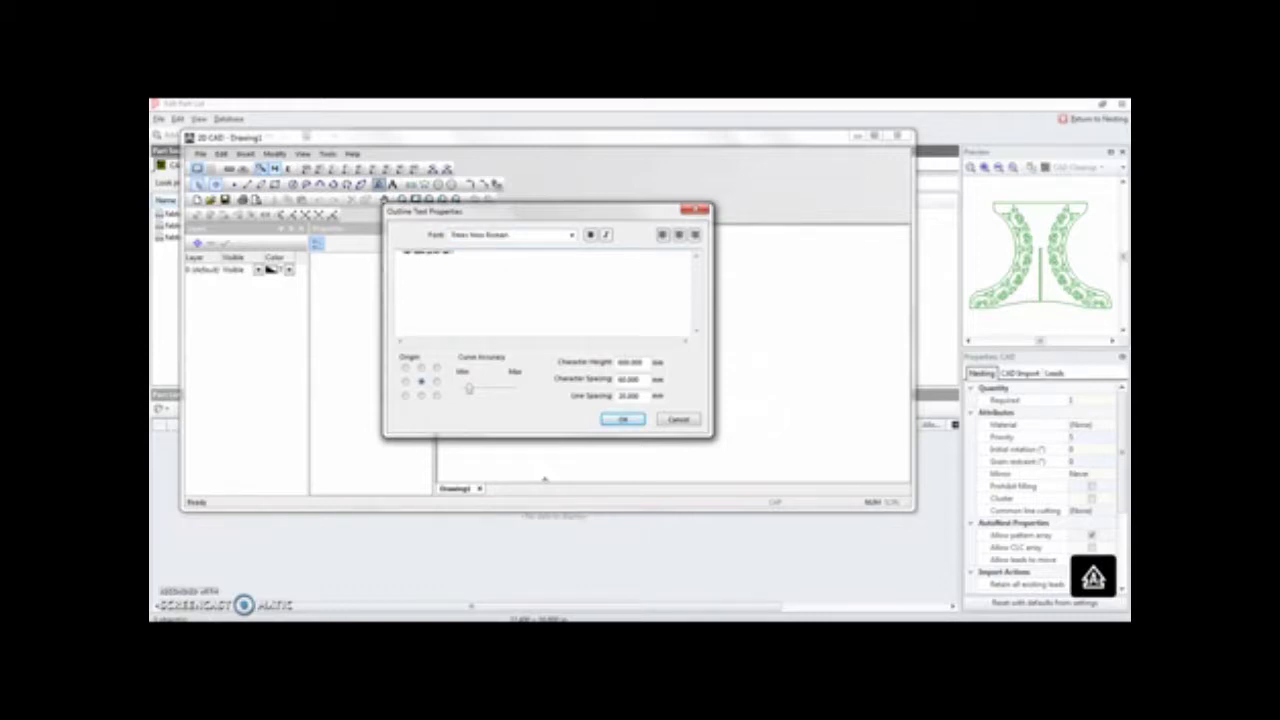
type("Metal Fabricationities")
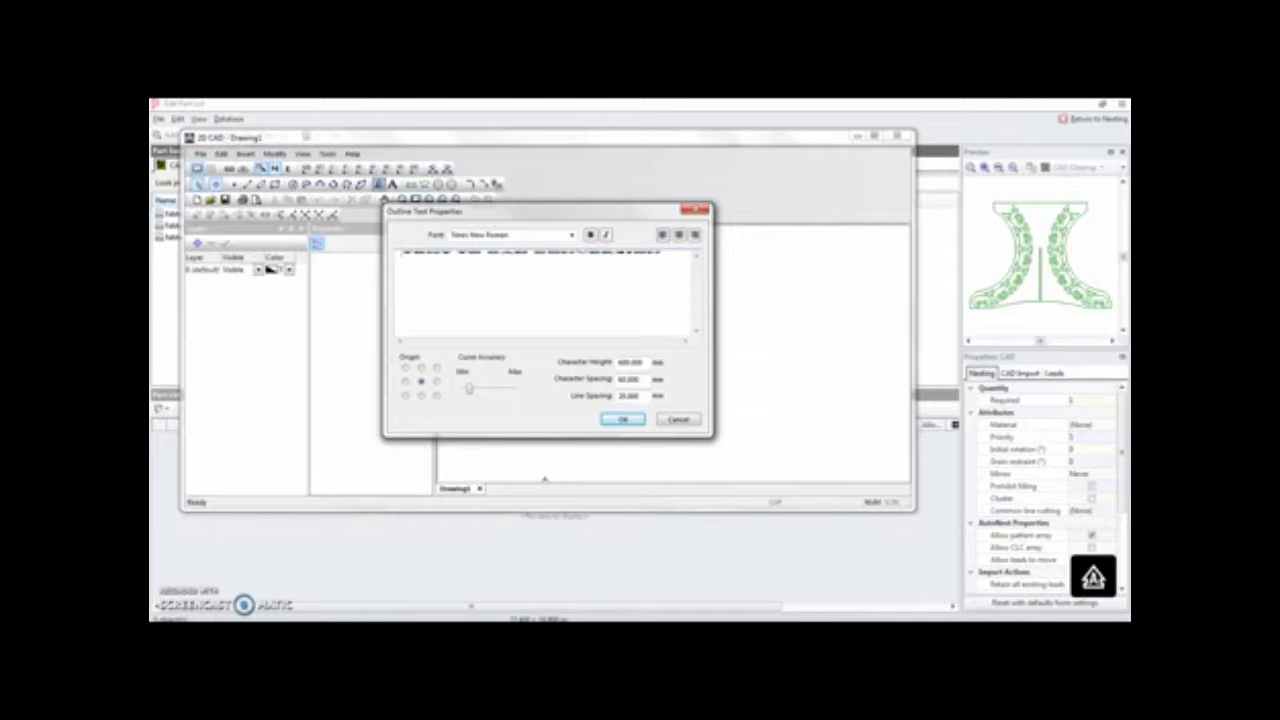
type("Metal Fab Shopsting")
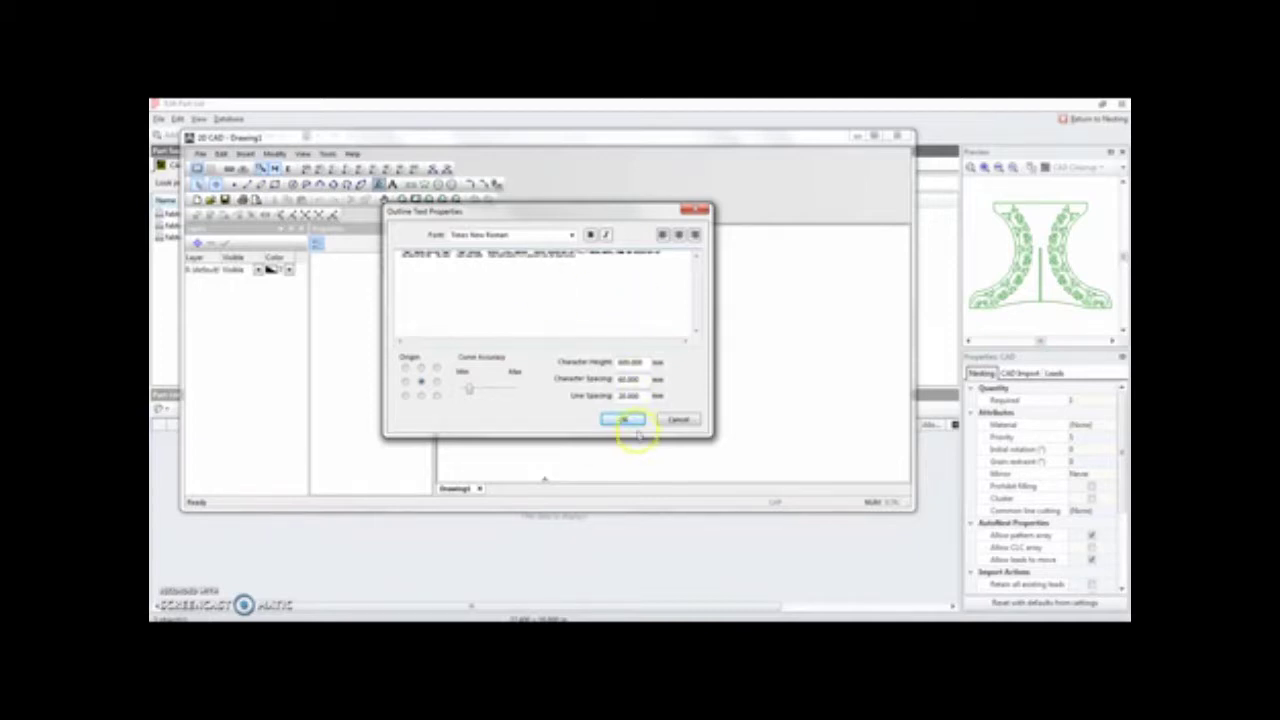
left_click(632, 421)
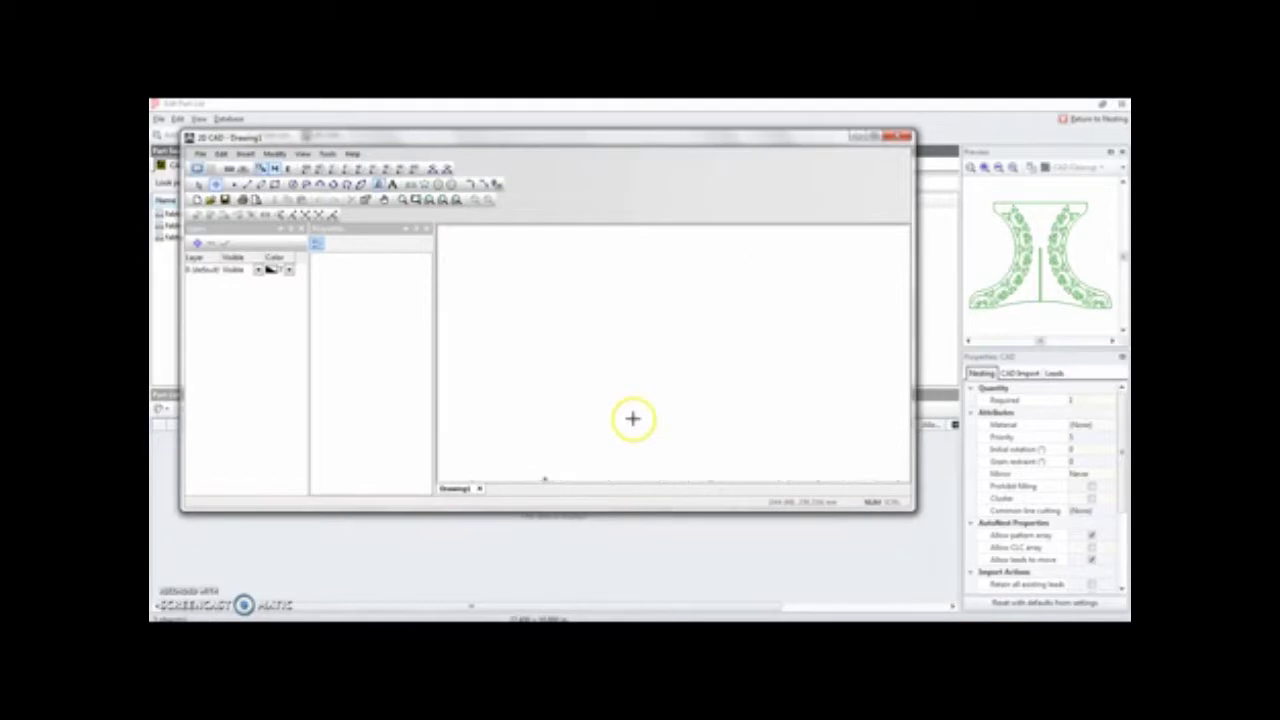
Place the two-line outline text in the 2D CAD drawing.
scroll(634, 408, "down", 5)
scroll(636, 354, "up", 5)
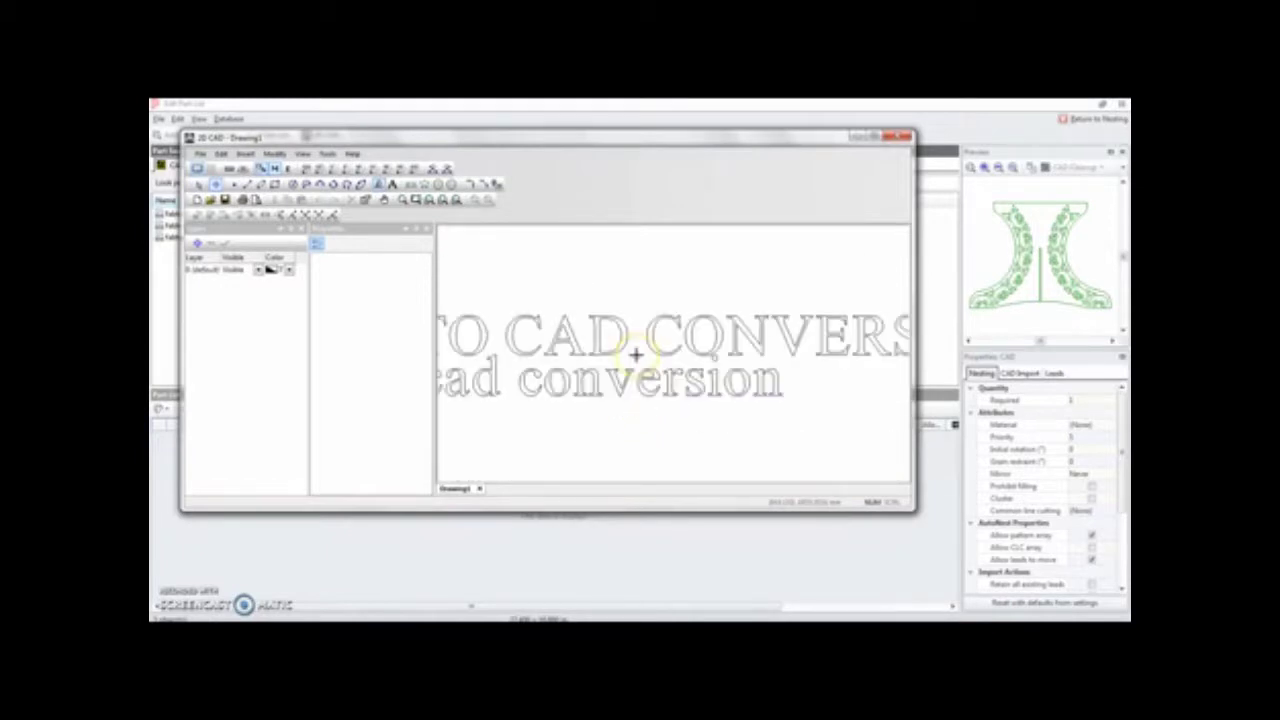
scroll(636, 354, "down", 3)
left_click(638, 345)
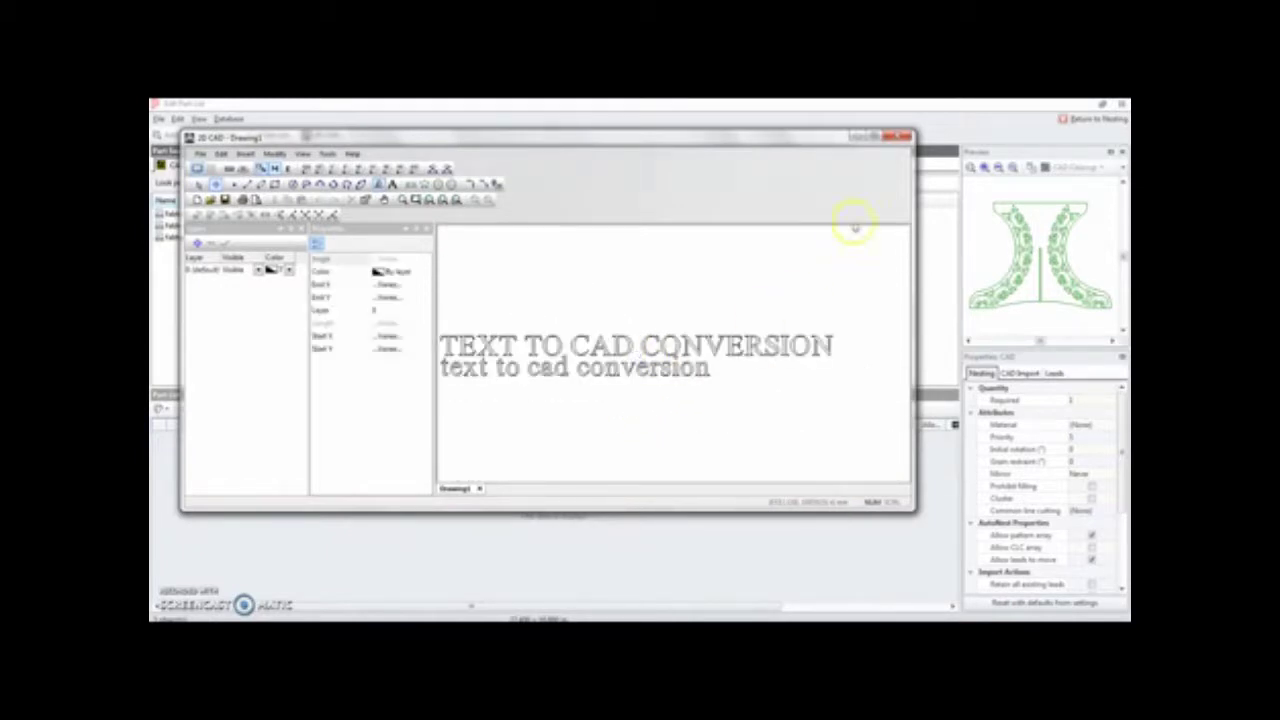
Maximize the 2D CAD drawing window and deselect the outline text.
left_click(874, 137)
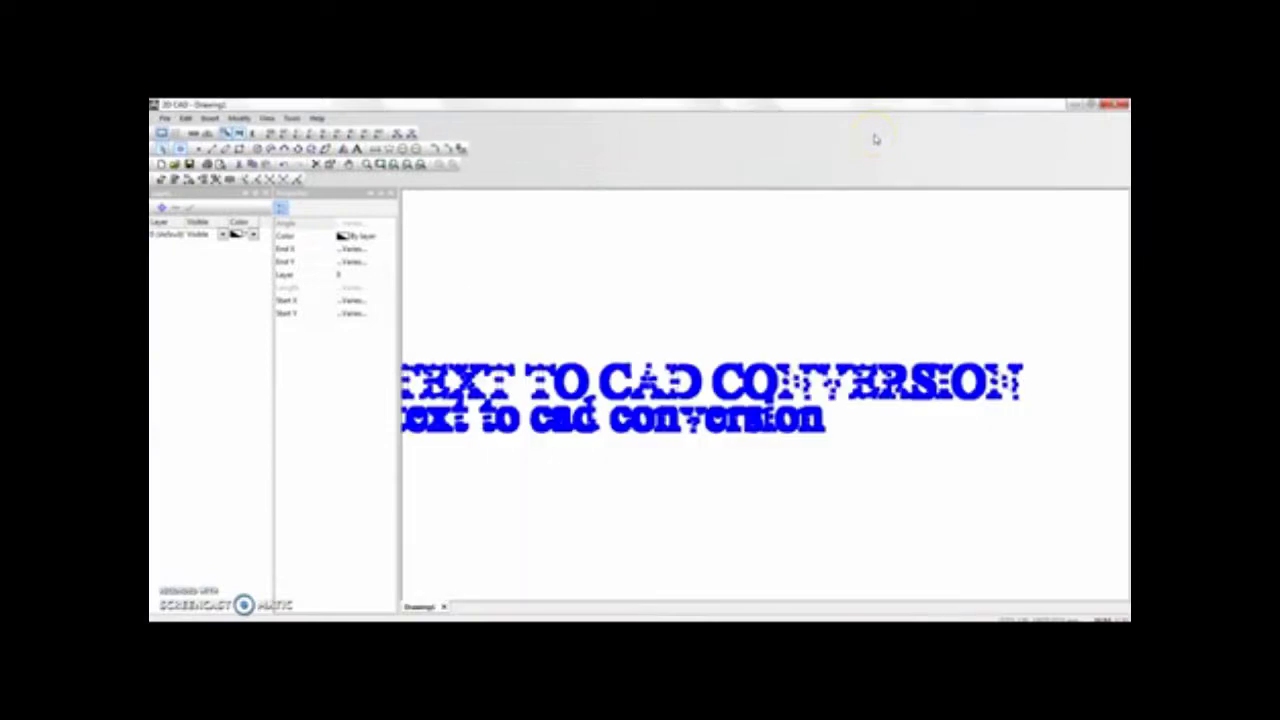
left_click(715, 515)
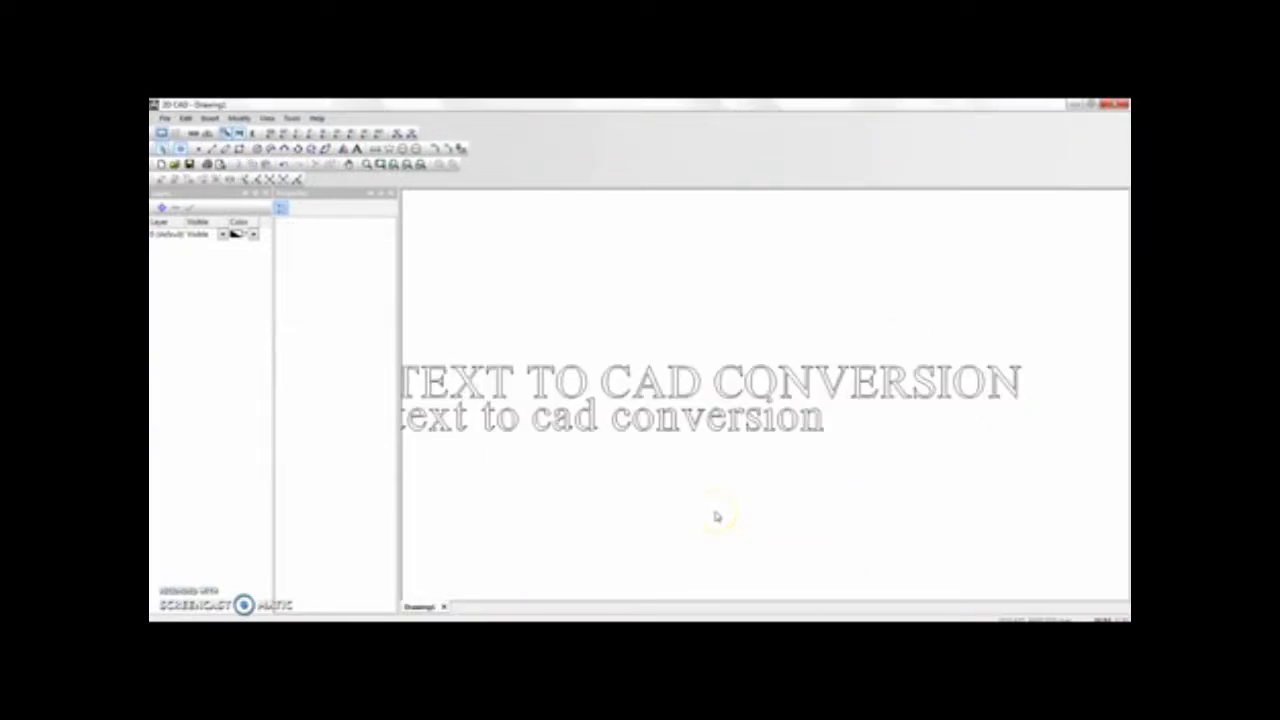
scroll(604, 493, "down", 5)
scroll(590, 503, "up", 4)
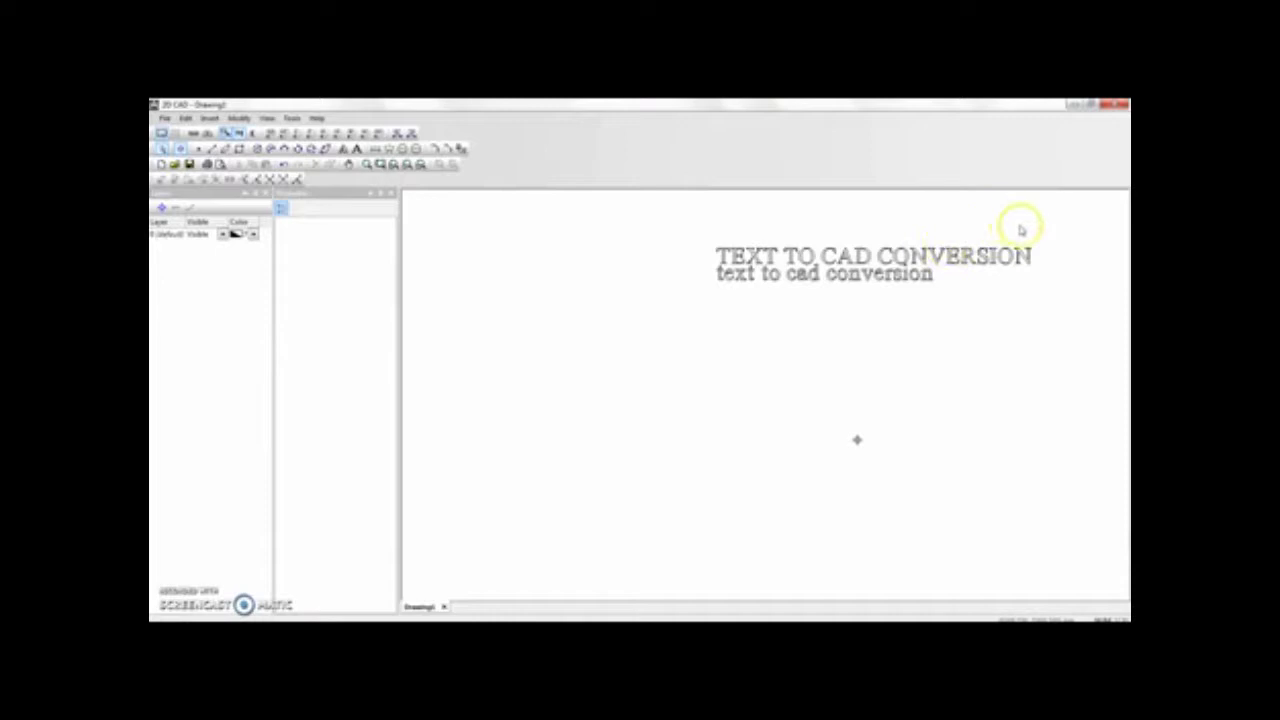
scroll(1021, 230, "up", 2)
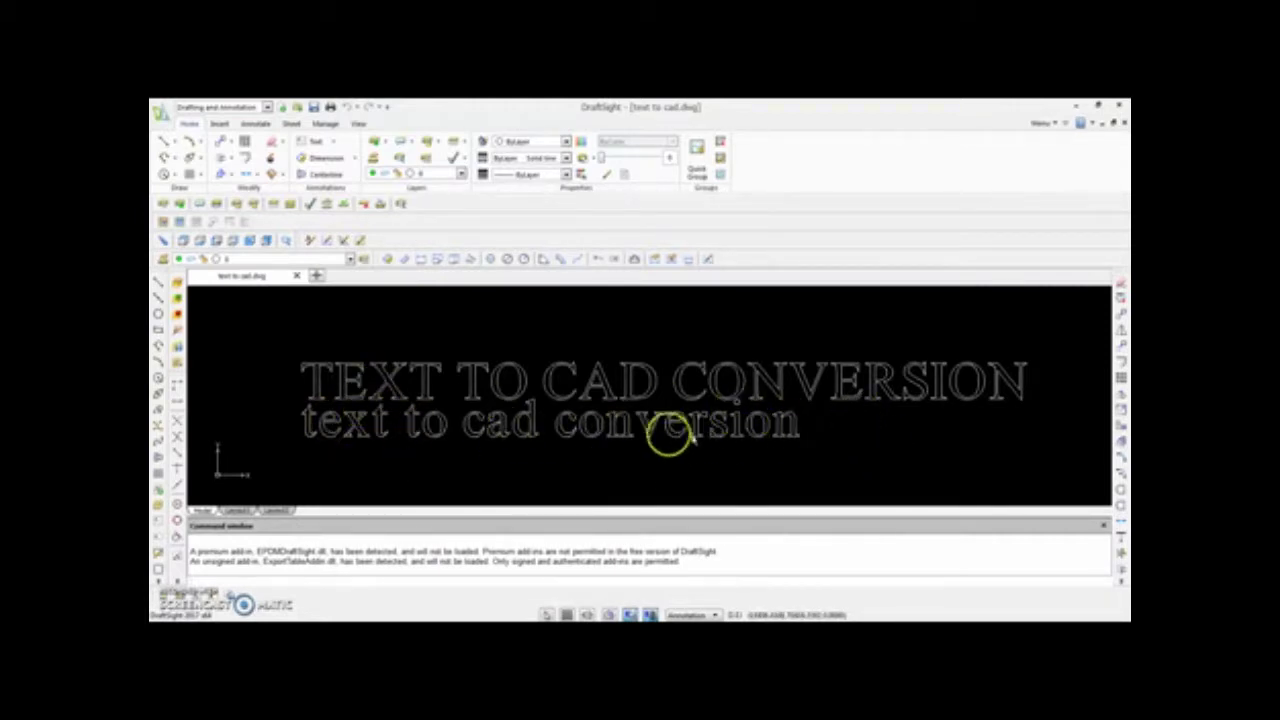
In DraftSight, with Ortho on, draw two close parallel vertical lines through the capital O of "TO", joined by a short line below the letter.
scroll(490, 392, "up", 3)
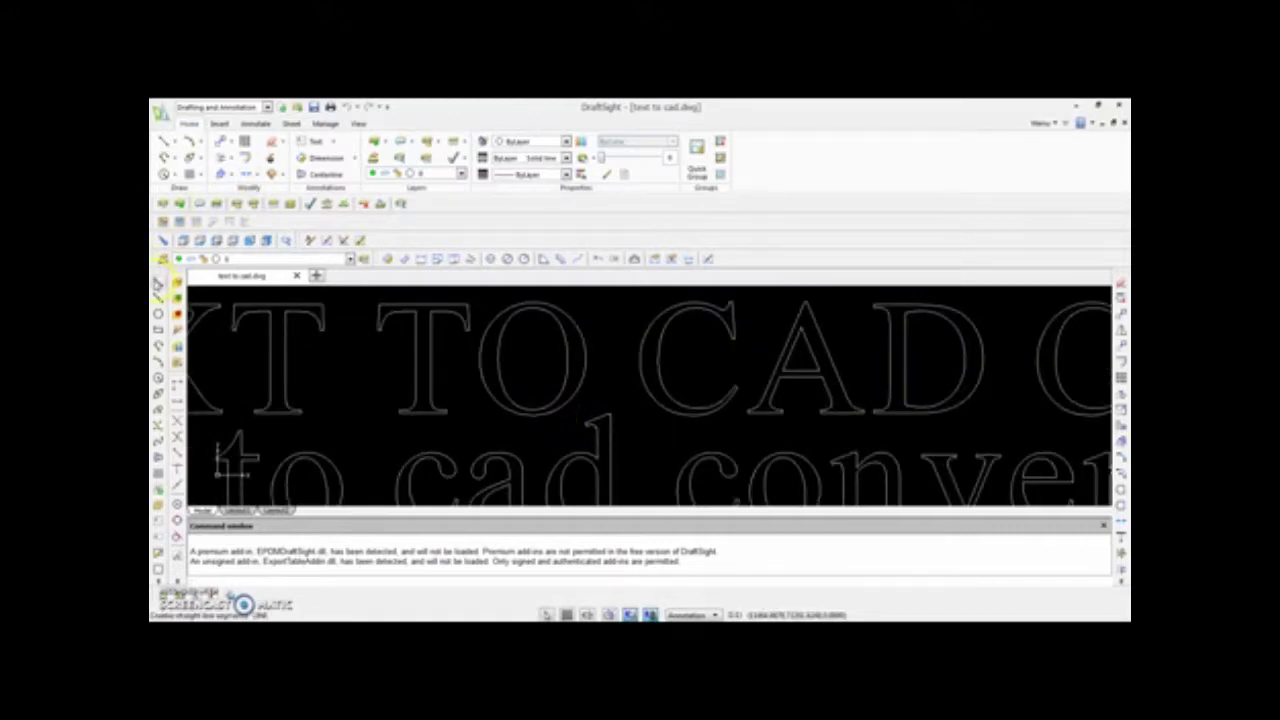
left_click(159, 284)
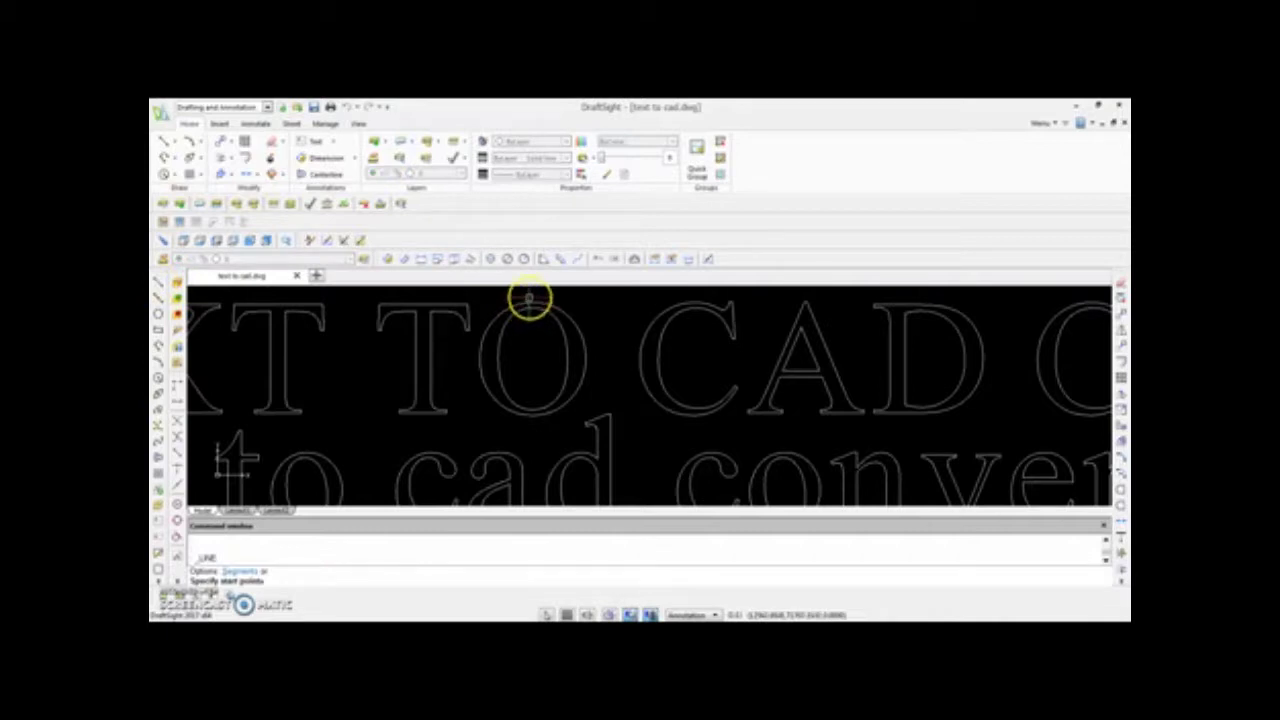
left_click(529, 298)
left_click(565, 613)
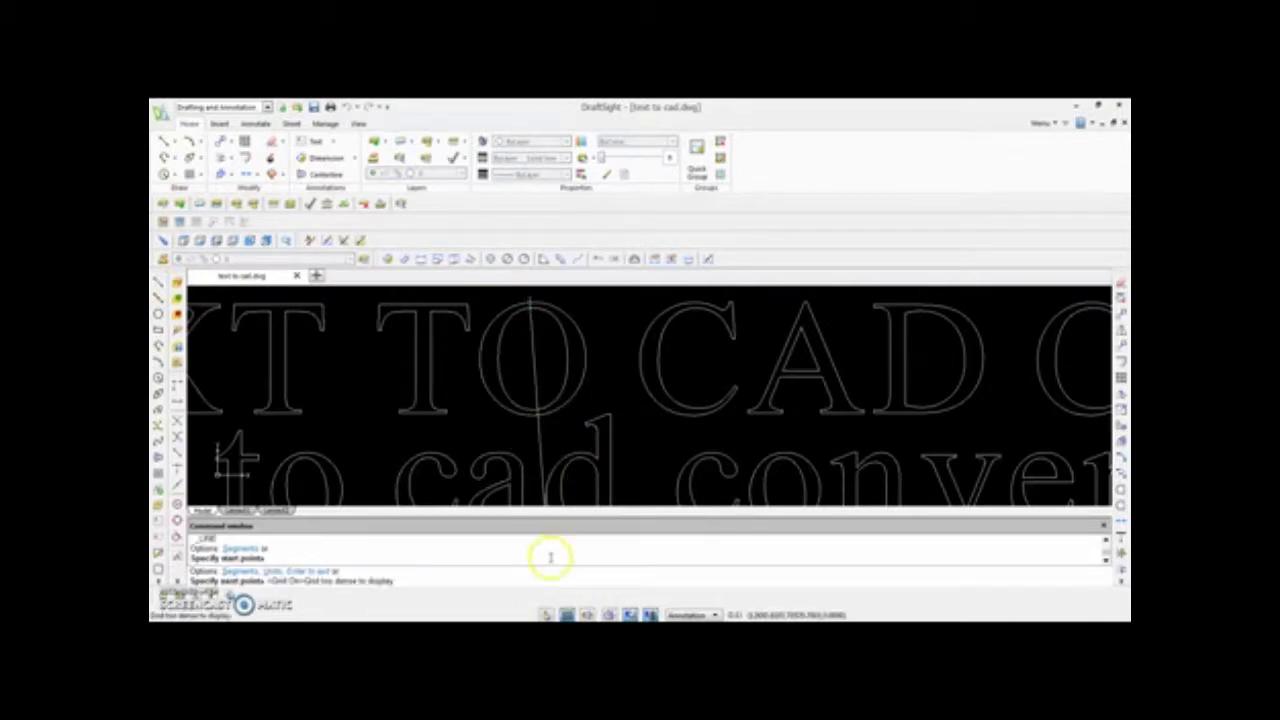
left_click(566, 613)
left_click(586, 614)
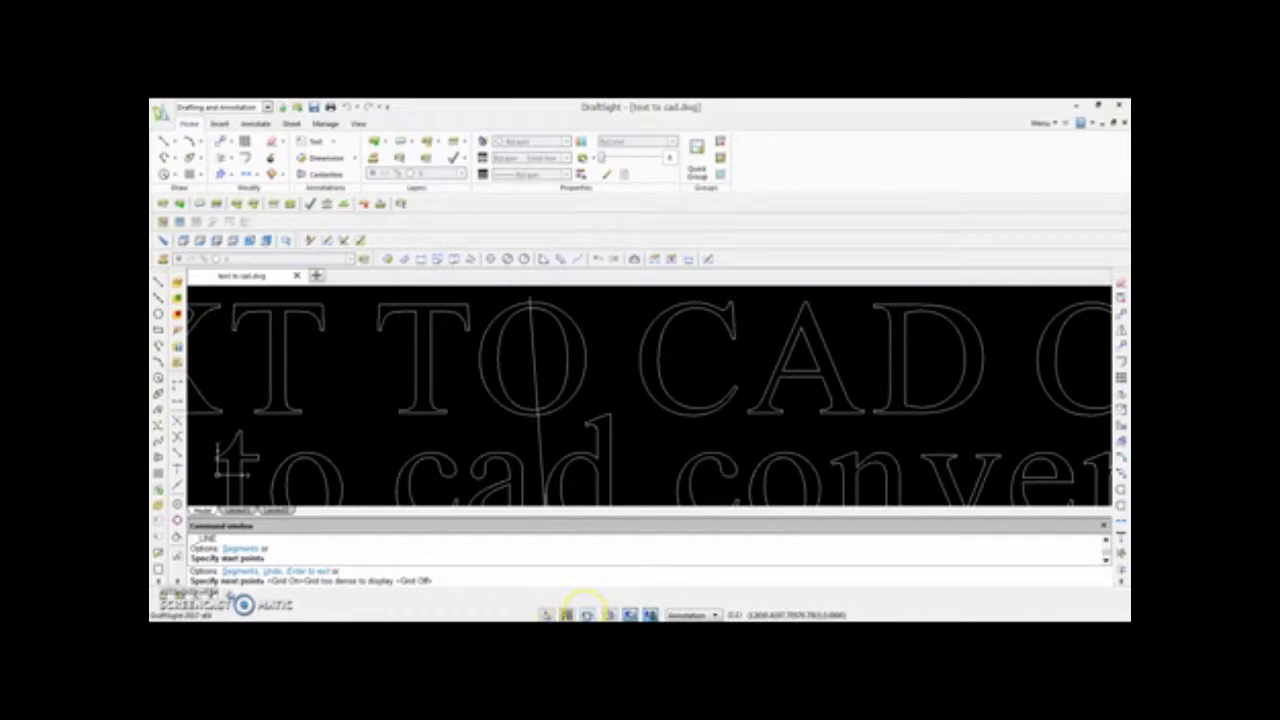
left_click(608, 614)
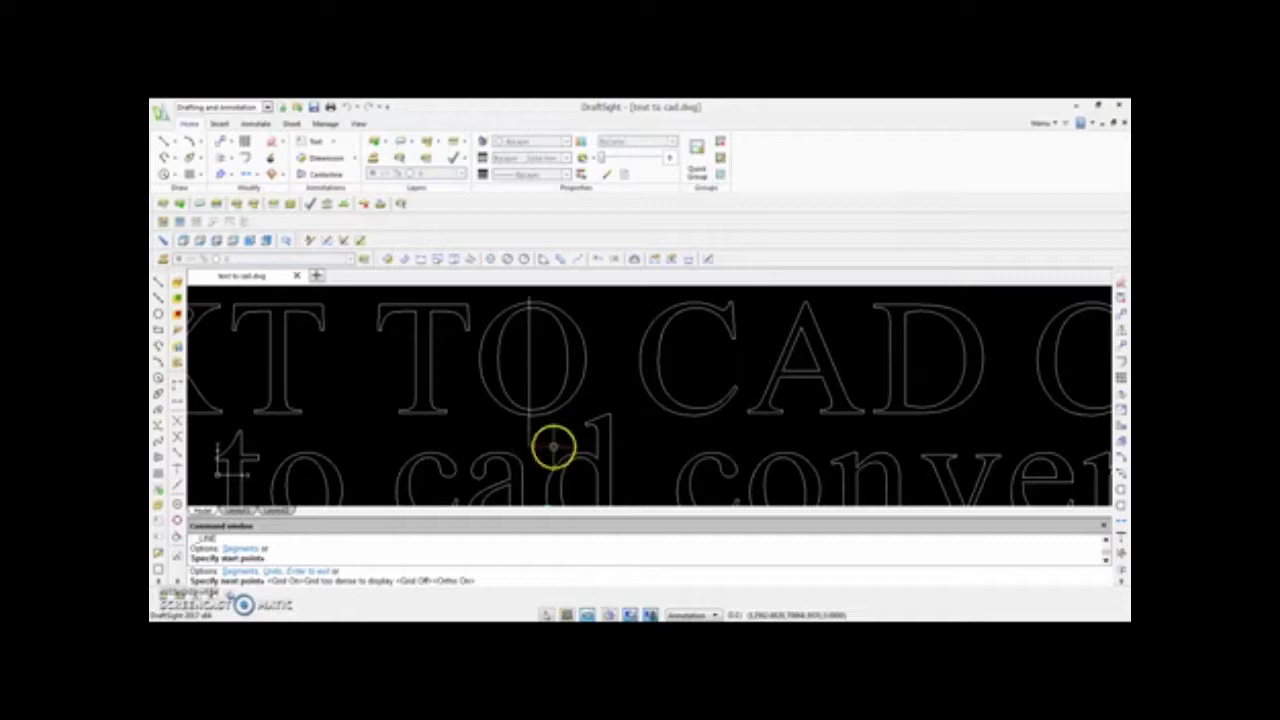
left_click(530, 425)
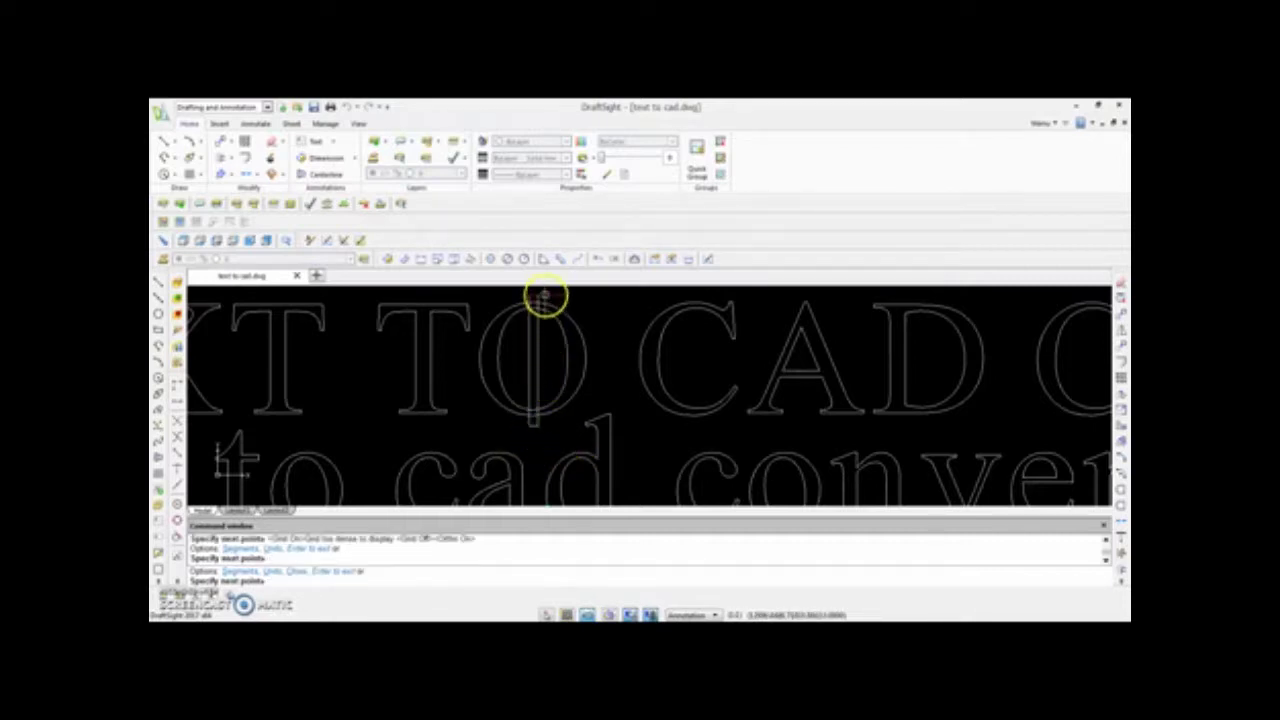
left_click(543, 296)
key("Escape")
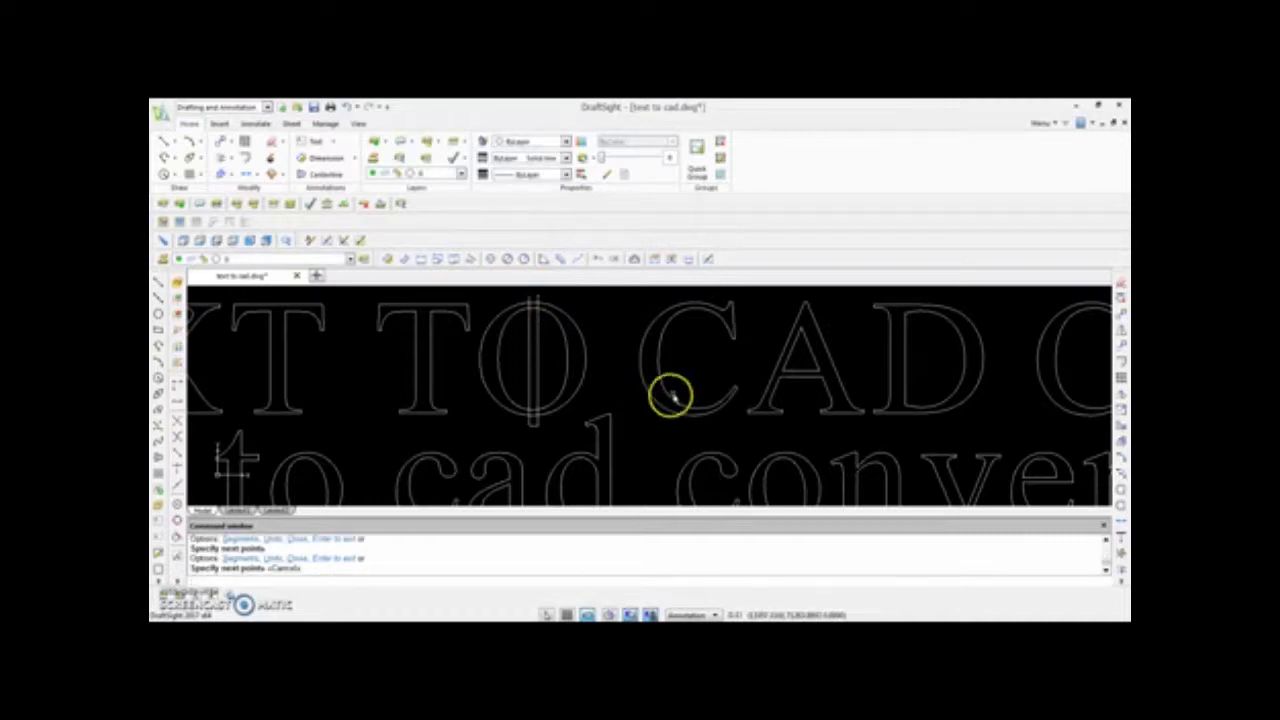
Trim the capital O's upper inner and outer curves between the two vertical lines, using both lines as cutting edges.
left_click(1116, 552)
scroll(528, 292, "up", 5)
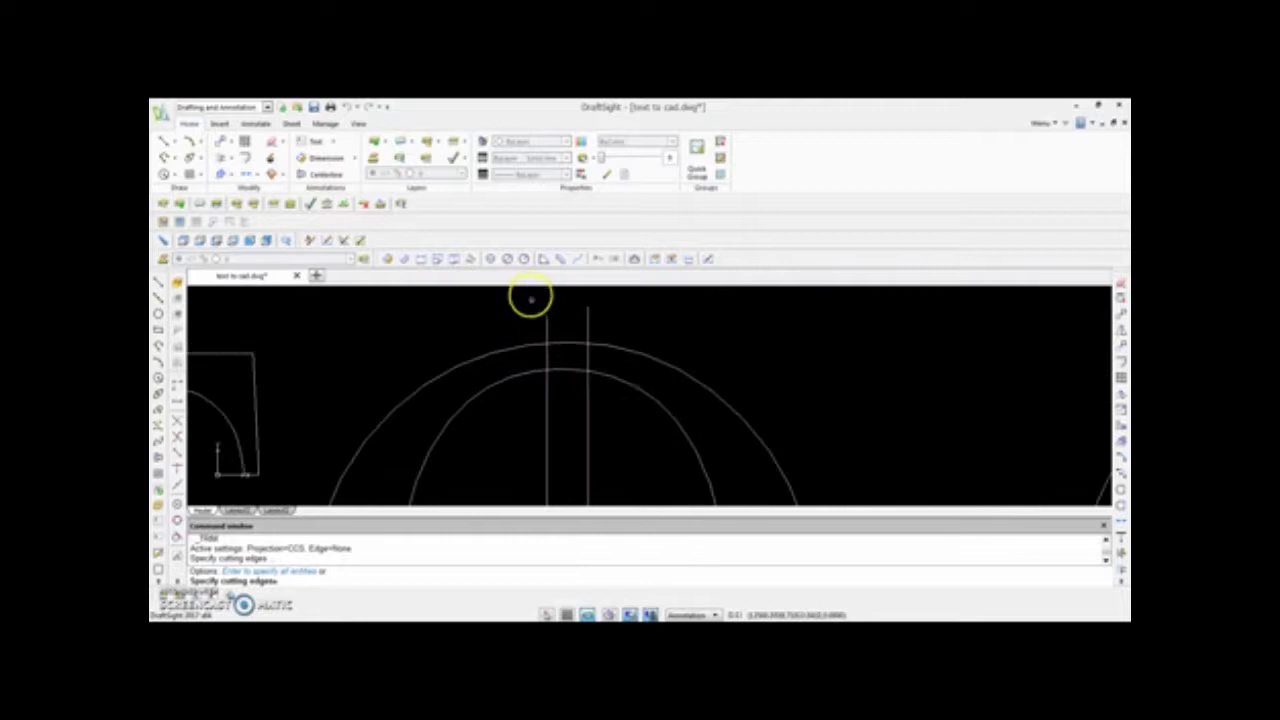
left_click(587, 334)
left_click(547, 334)
key("Return")
left_click_drag(574, 331, 554, 408)
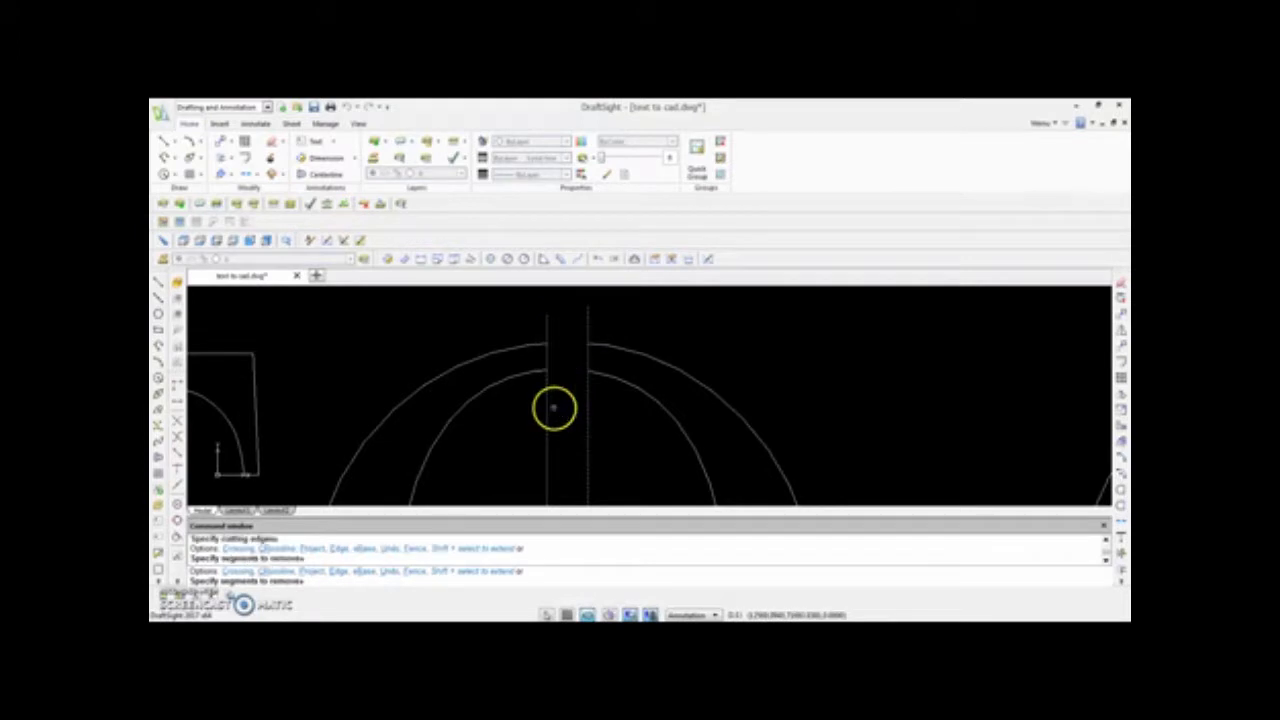
Trim the capital O's lower inner and outer curves between the two vertical lines and finish the trim.
scroll(570, 390, "down", 5)
scroll(583, 417, "up", 6)
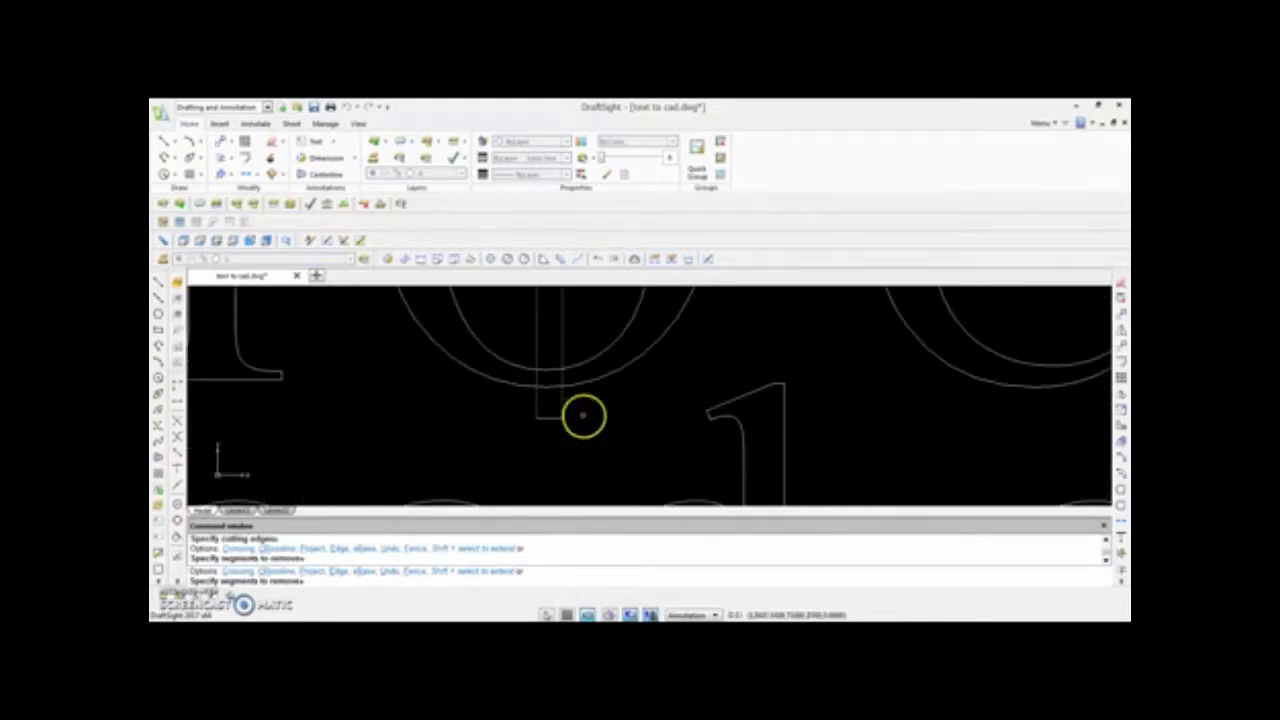
left_click(551, 358)
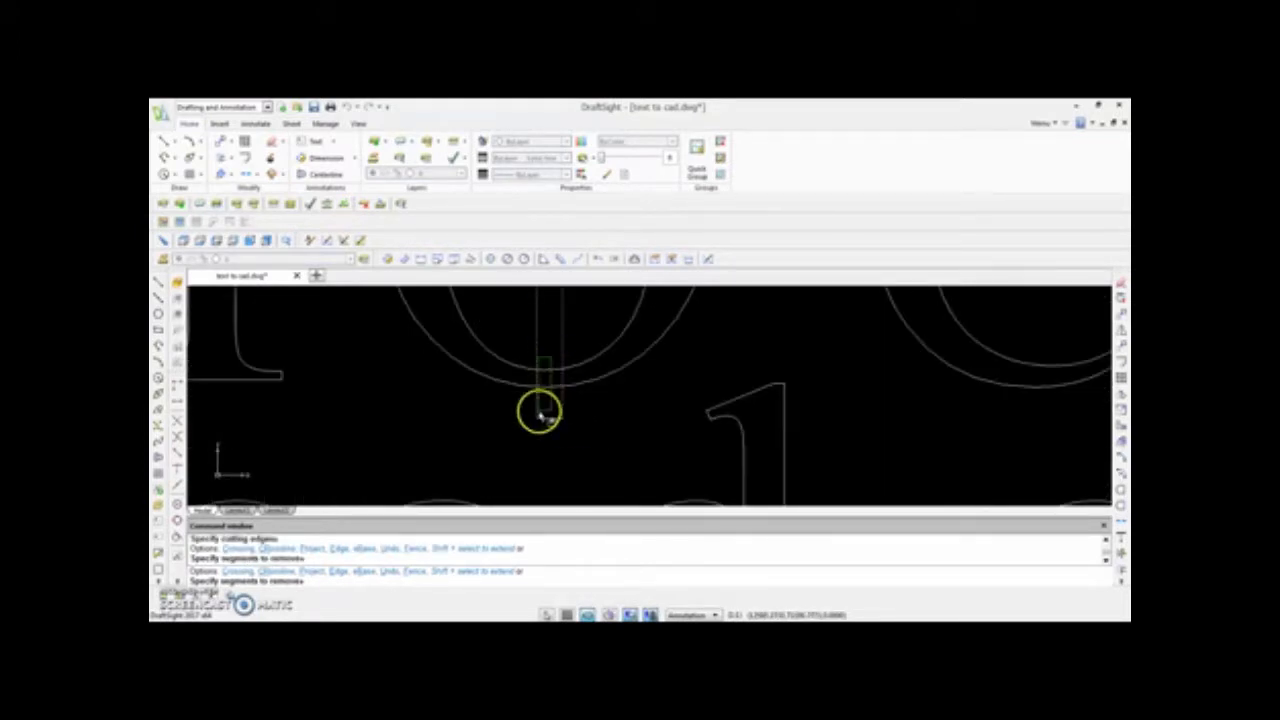
left_click(541, 404)
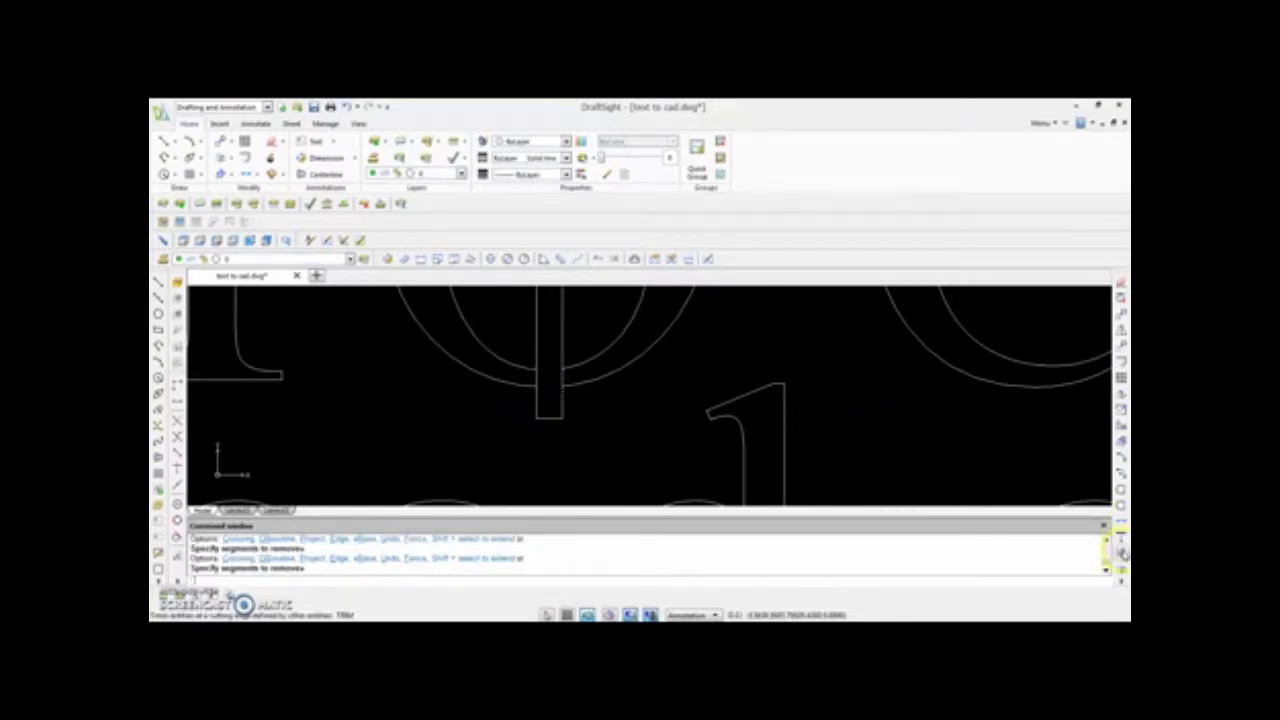
Start another trim with the outline curves of both halves of the capital O as cutting edges.
left_click(1121, 551)
scroll(604, 450, "down", 1)
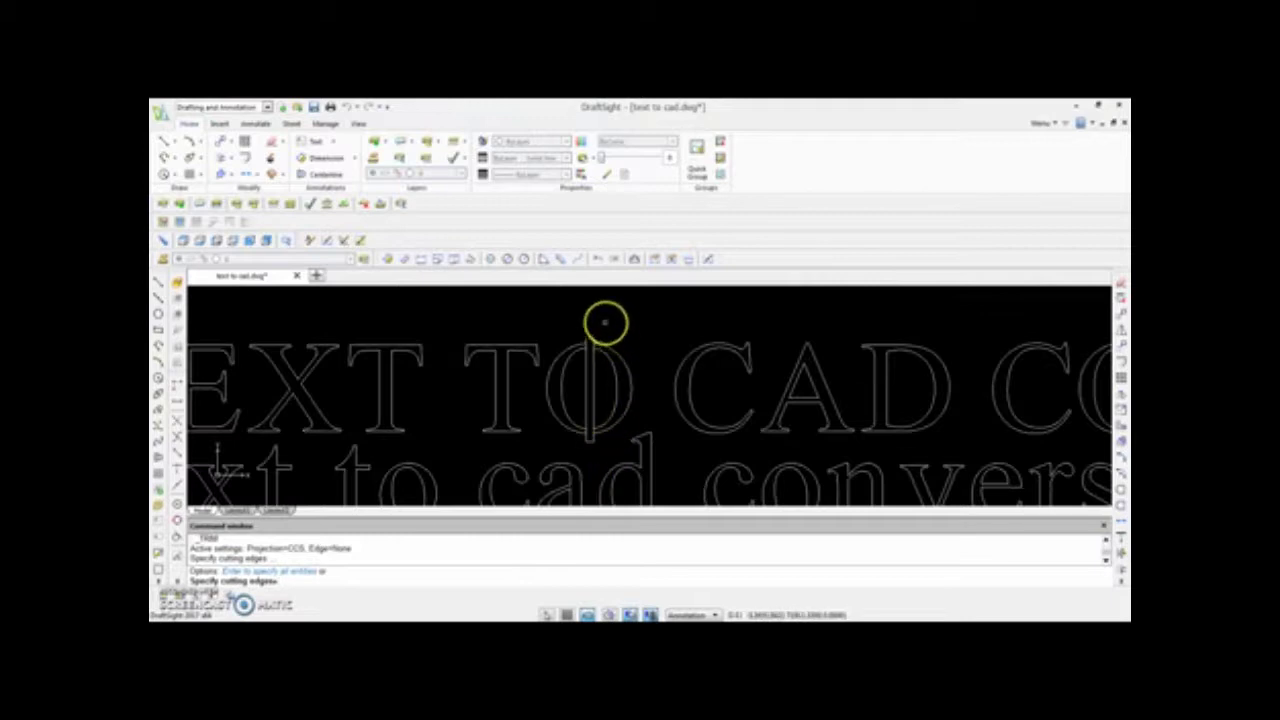
left_click(636, 316)
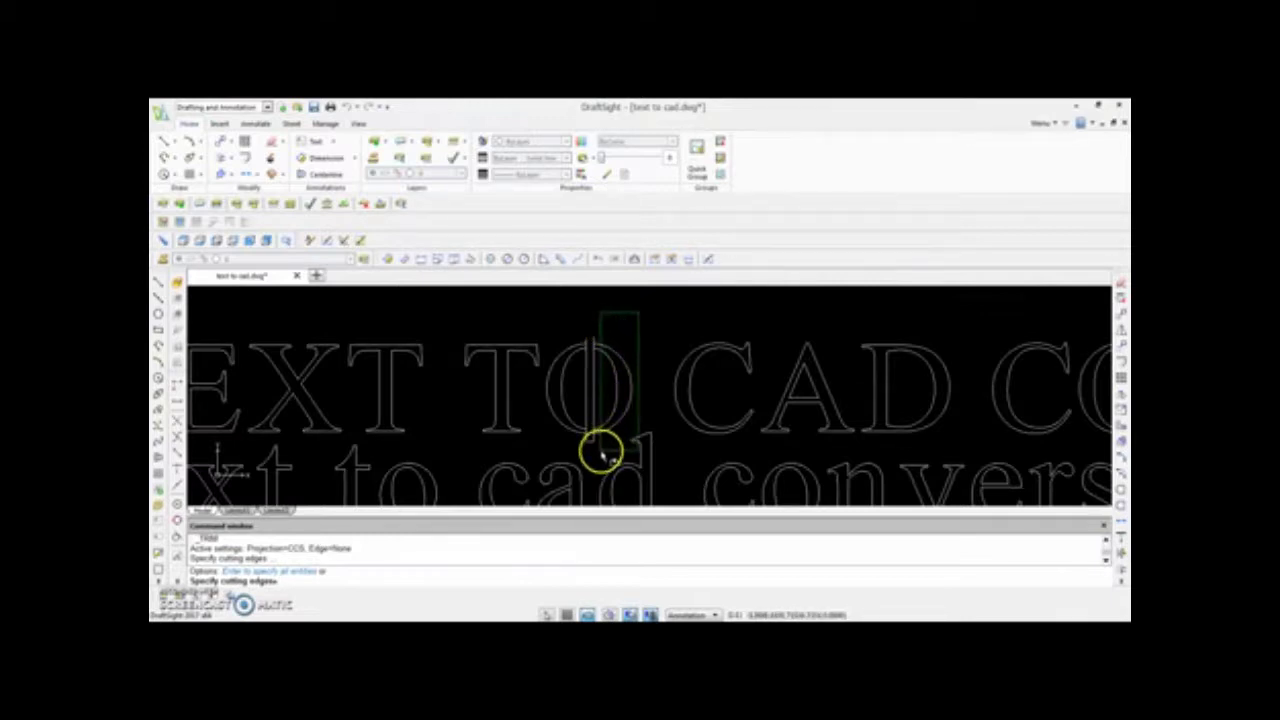
left_click(597, 453)
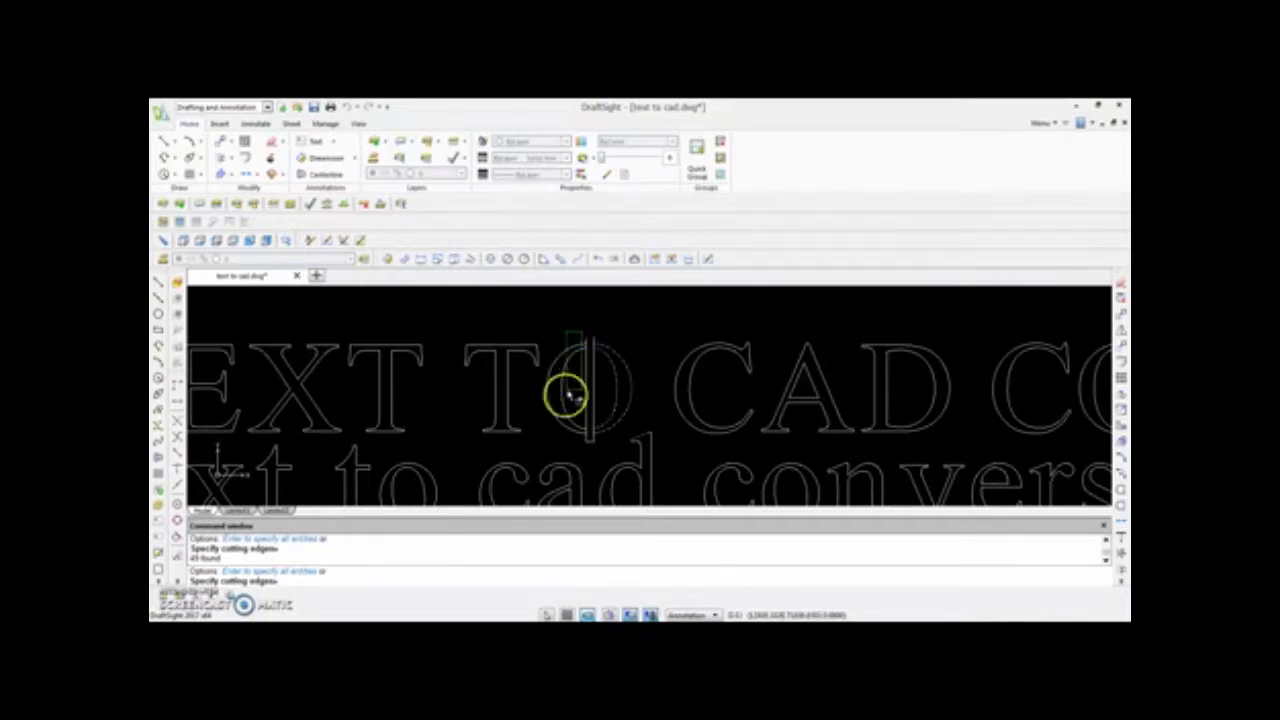
left_click(547, 446)
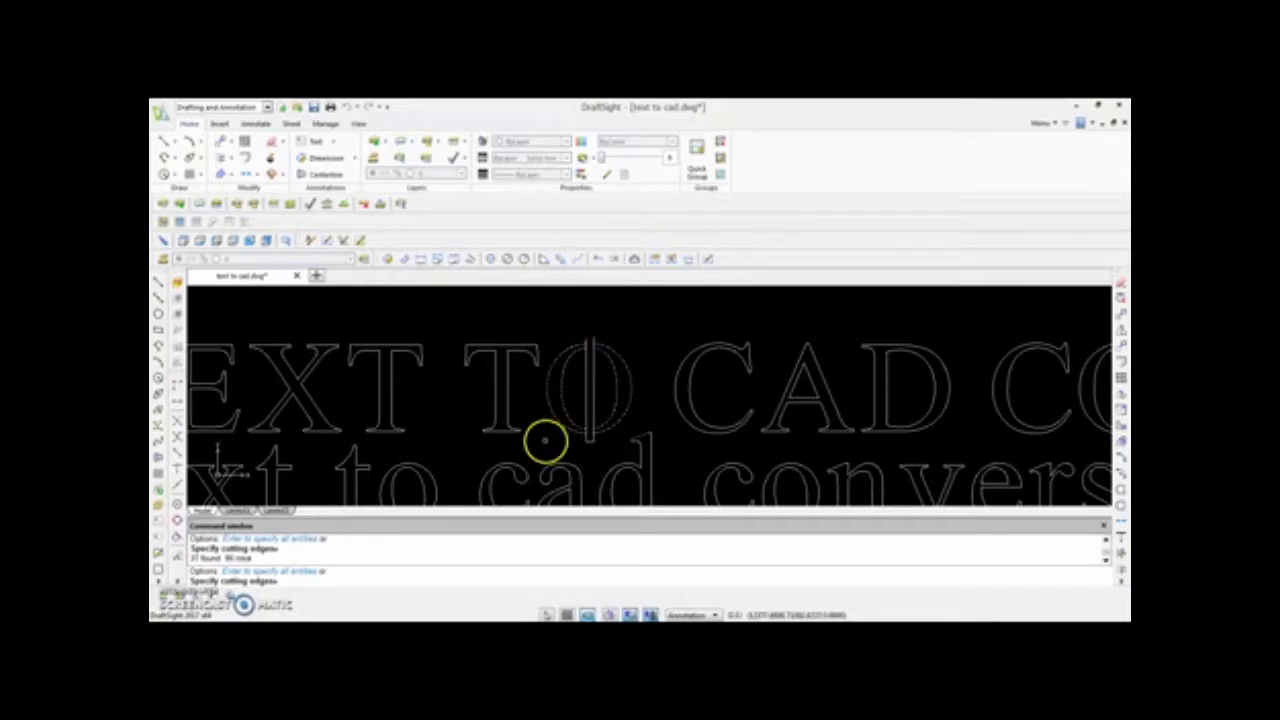
scroll(590, 355, "up", 5)
scroll(590, 342, "down", 3)
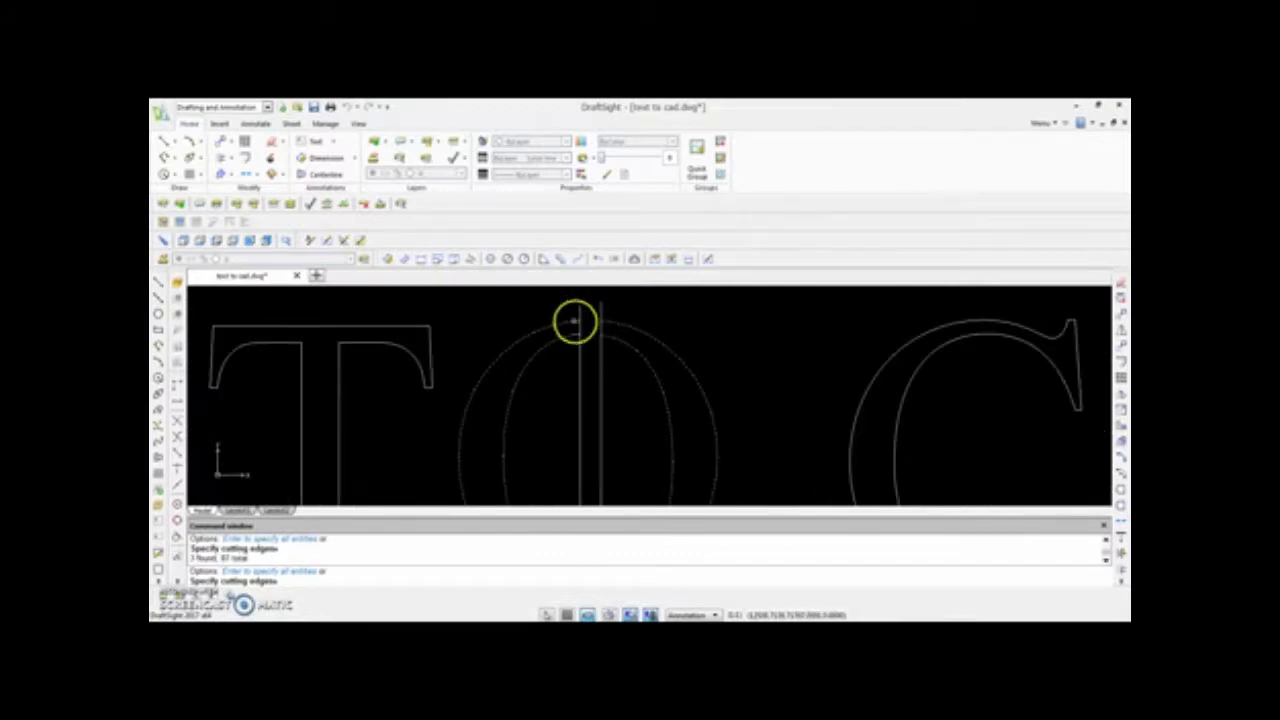
scroll(578, 337, "down", 3)
scroll(580, 423, "up", 5)
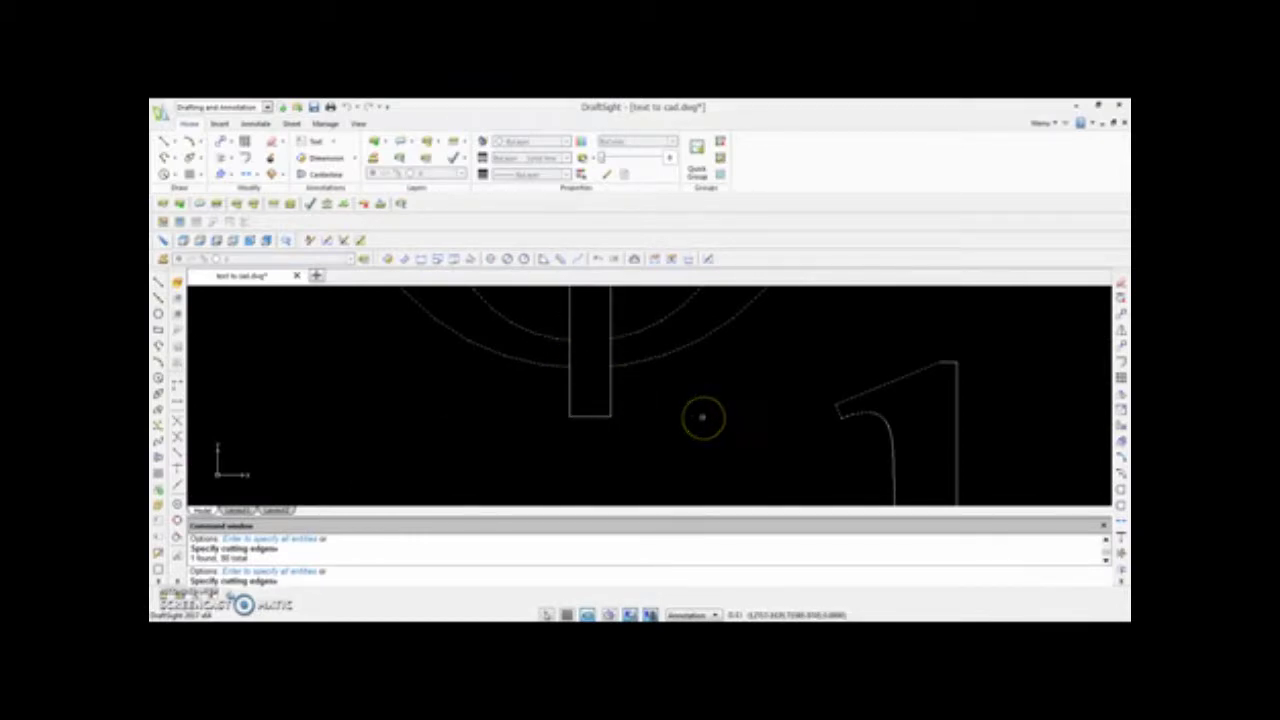
key("Return")
Trim the vertical lines' ends below the O, their long parts inside the letter, and the left line's stub above it.
left_click(638, 381)
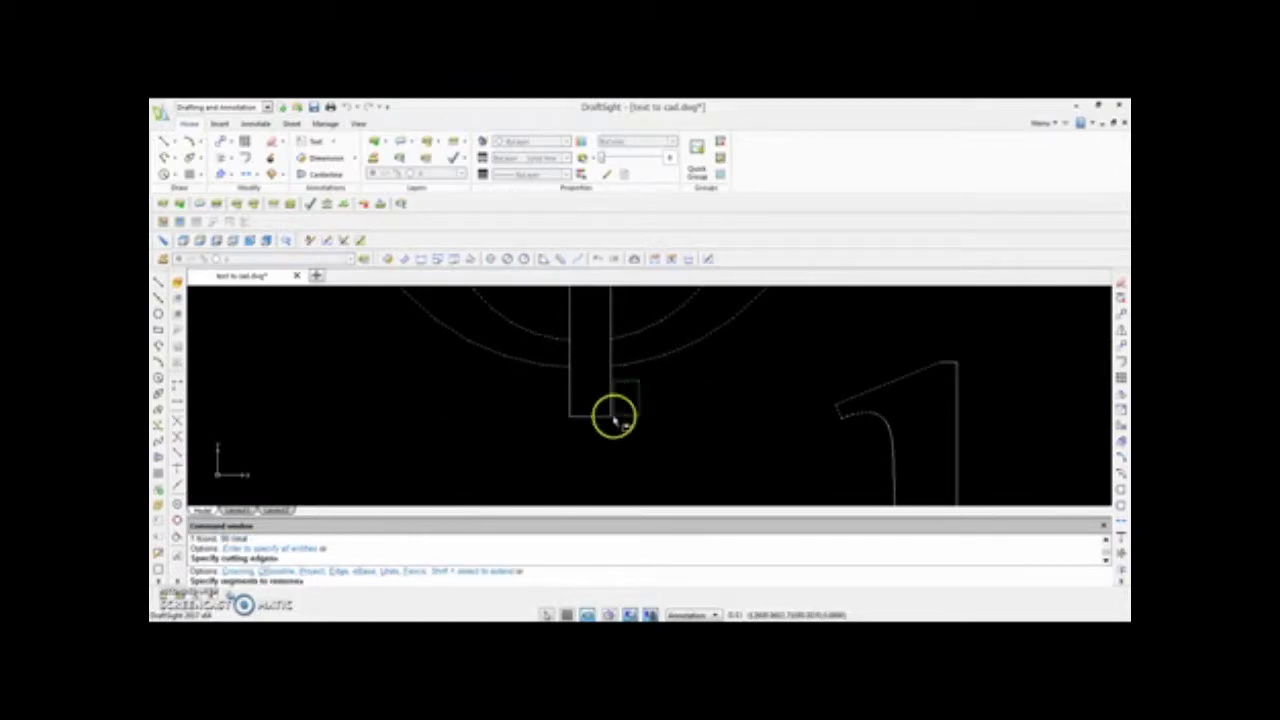
left_click(552, 432)
scroll(606, 415, "down", 4)
left_click(617, 357)
left_click(570, 359)
scroll(577, 366, "down", 3)
scroll(582, 318, "up", 6)
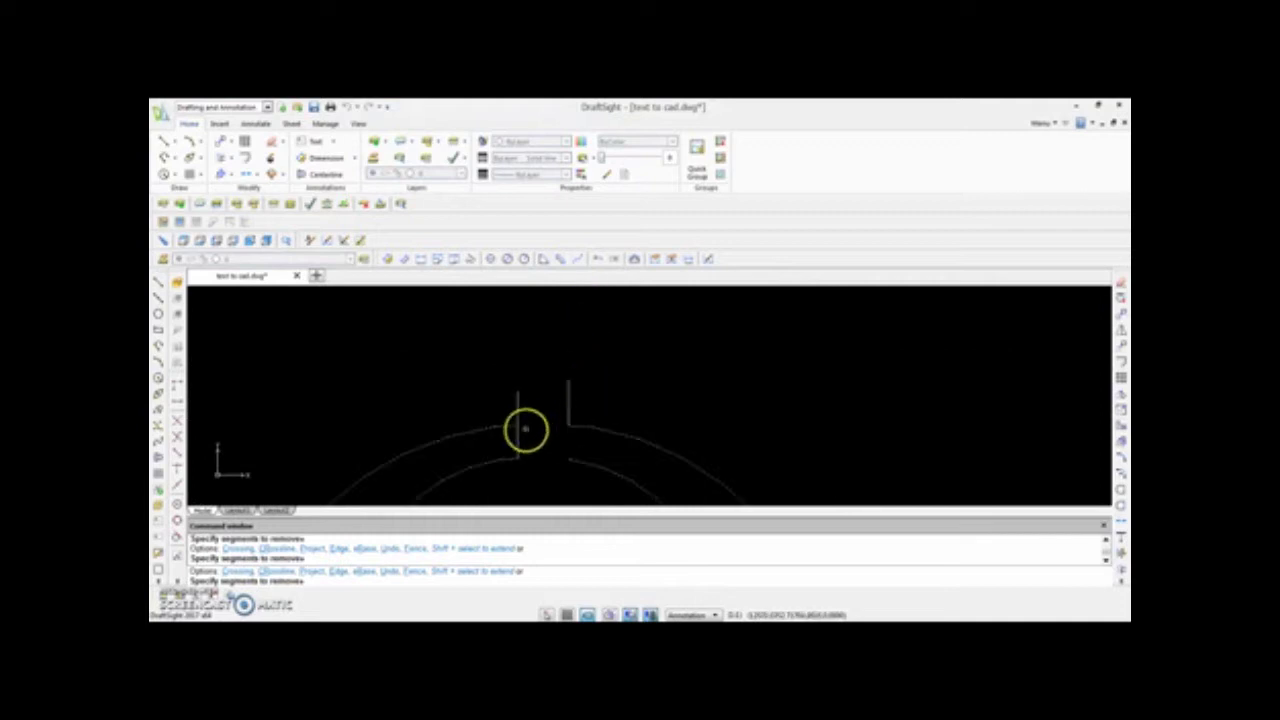
left_click(516, 408)
key("Escape")
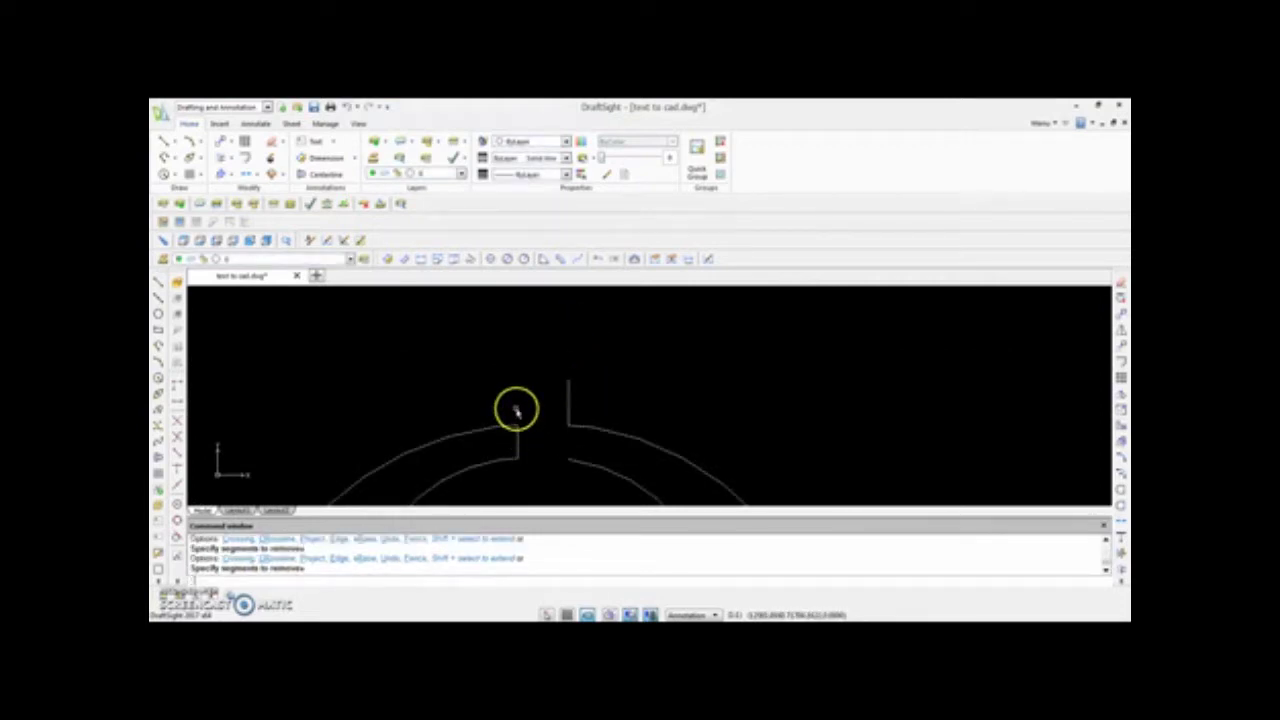
Delete the leftover stub above the capital O's right half and close that half's upper end with a line between its outer and inner curves.
left_click(568, 402)
left_click(553, 398)
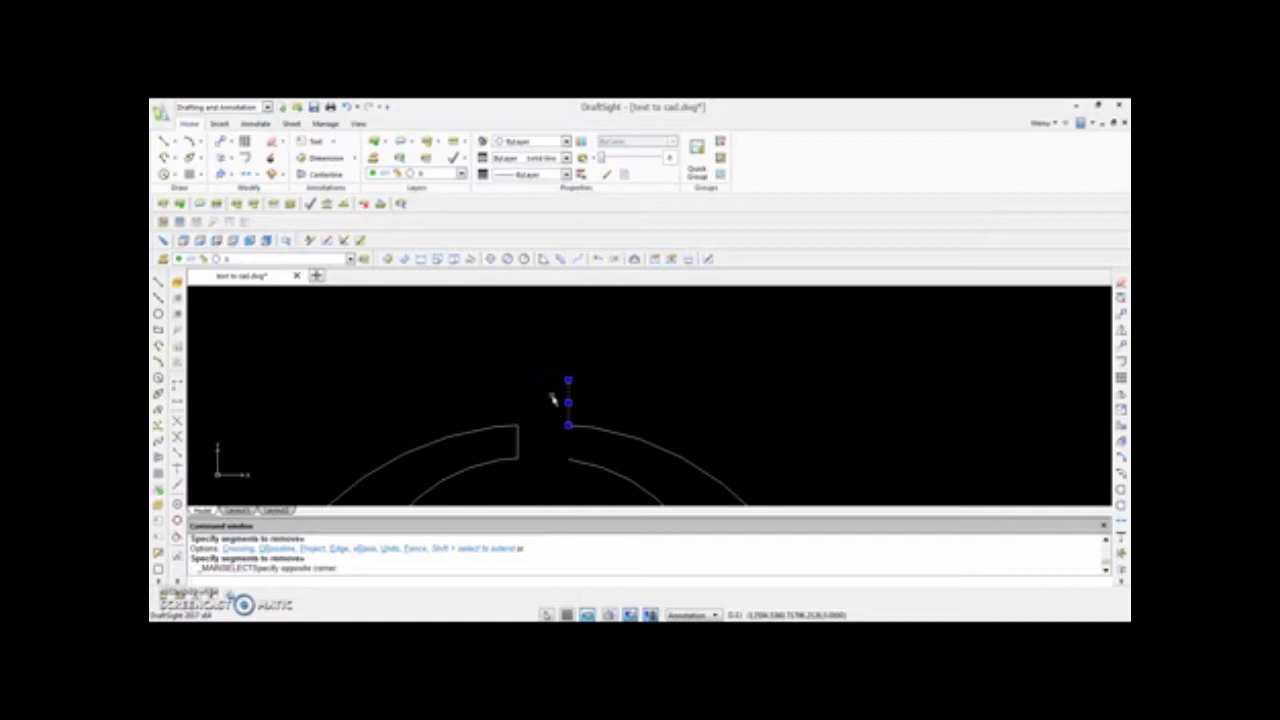
left_click(420, 260)
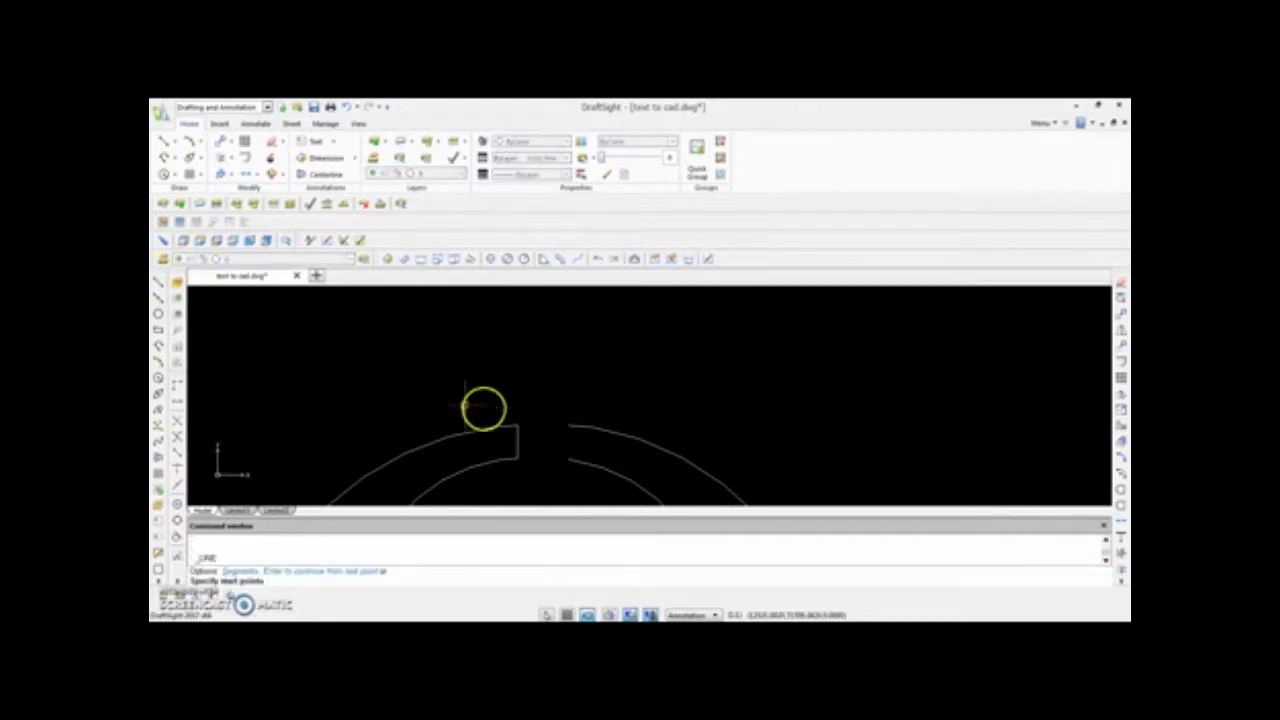
left_click(568, 428)
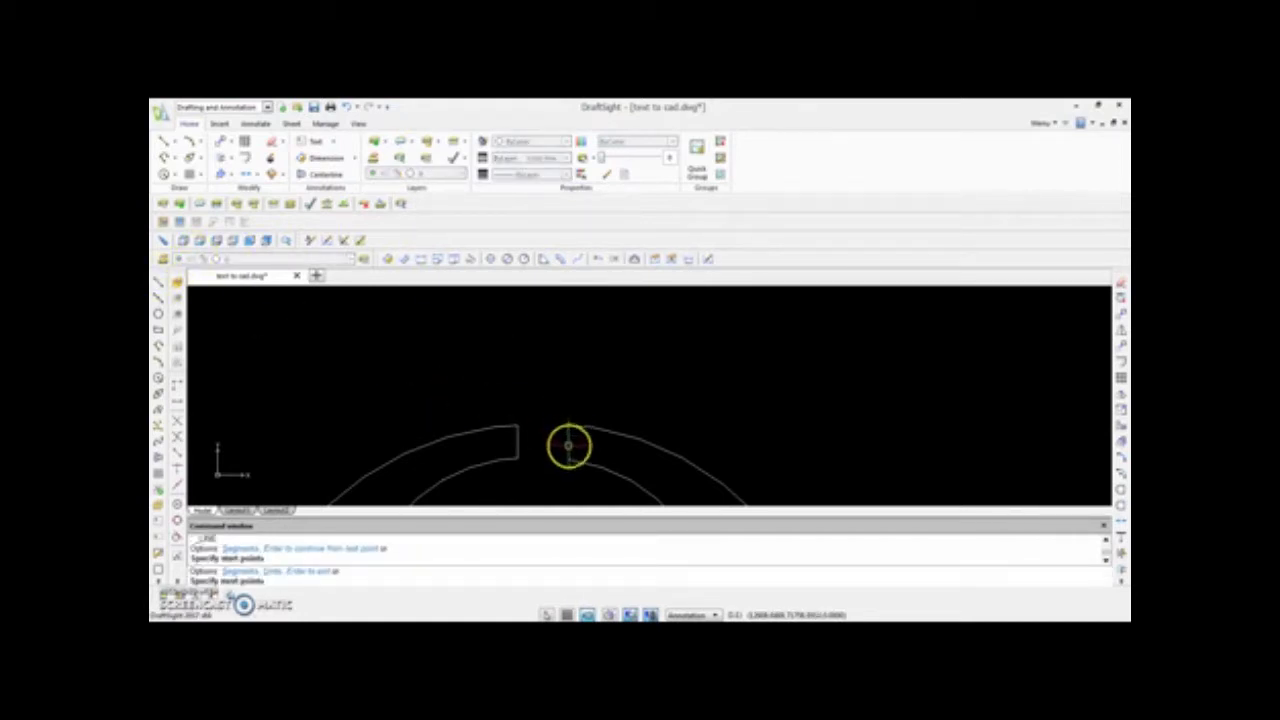
scroll(568, 460, "down", 5)
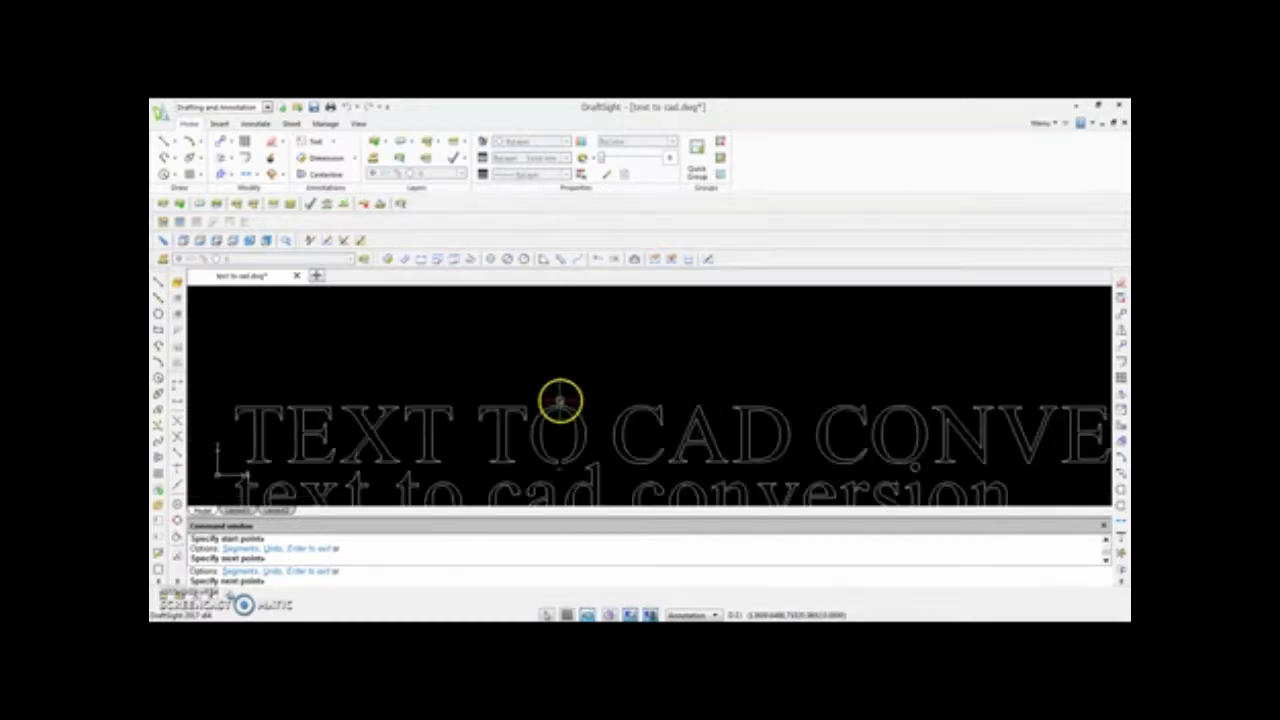
key("Escape")
Close the lower end of the capital O's right half with a line from the outer curve to the inner curve.
scroll(558, 440, "up", 6)
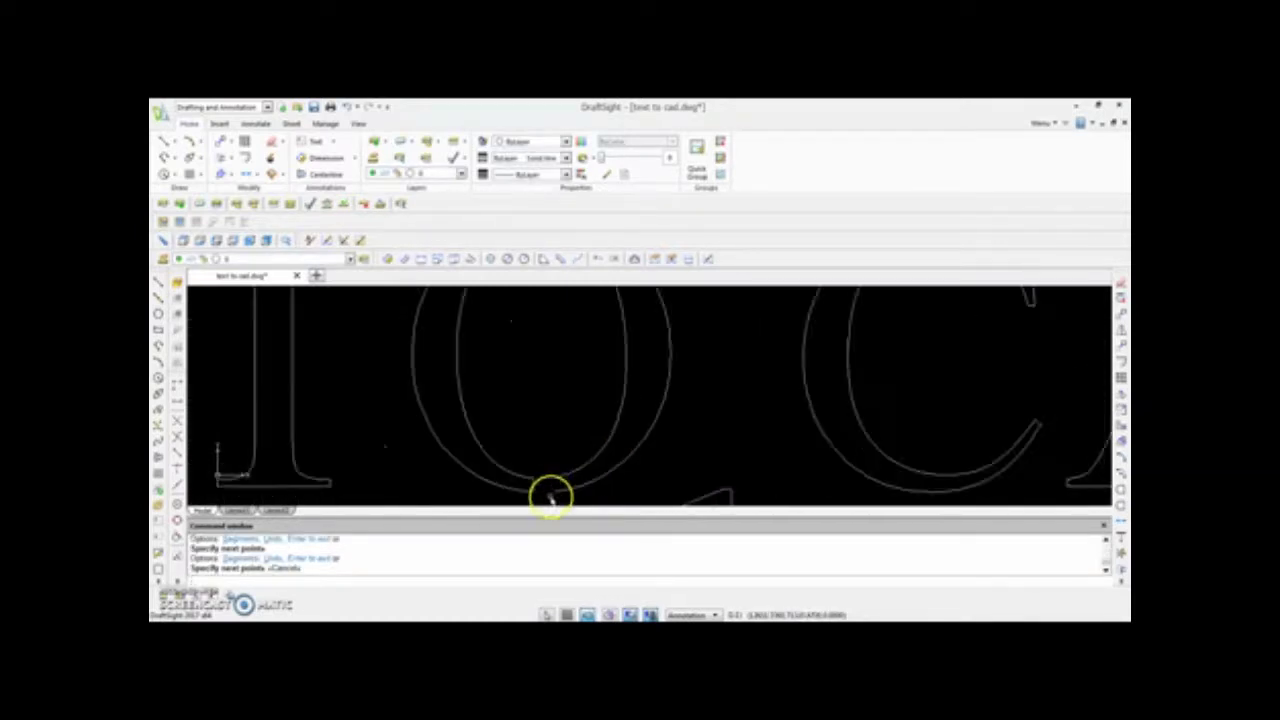
left_click(160, 284)
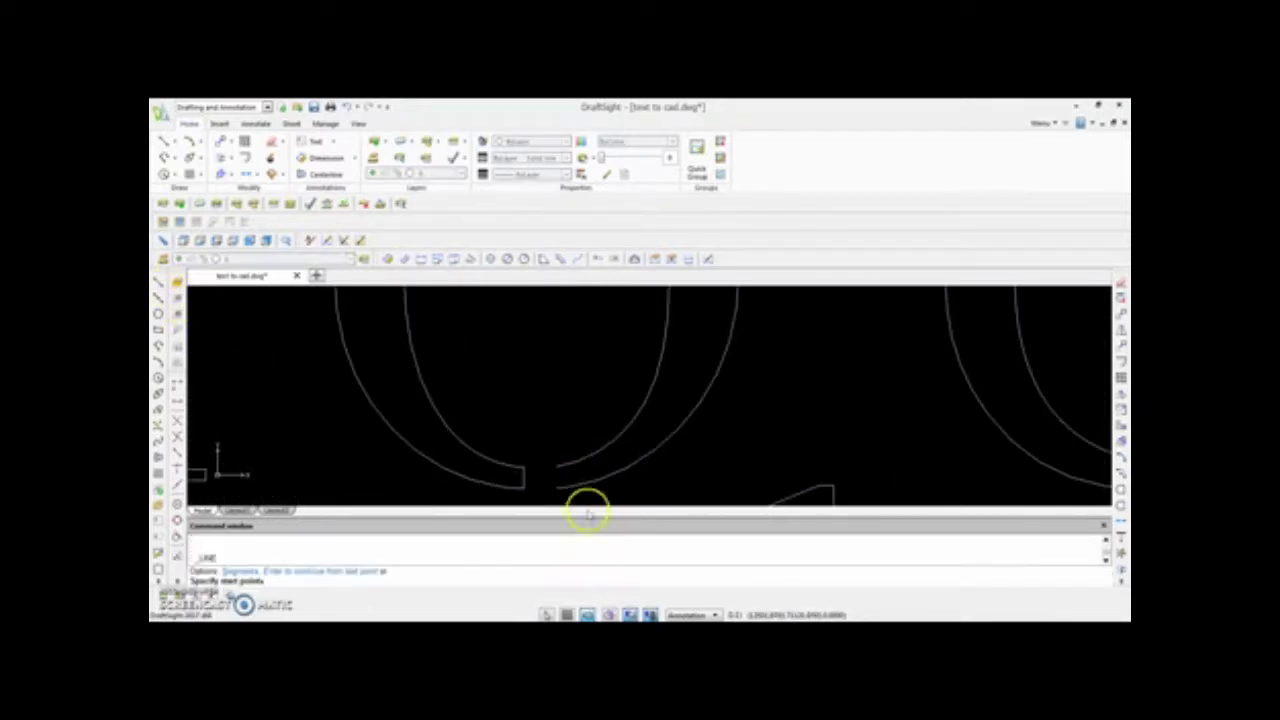
left_click(557, 488)
left_click(557, 467)
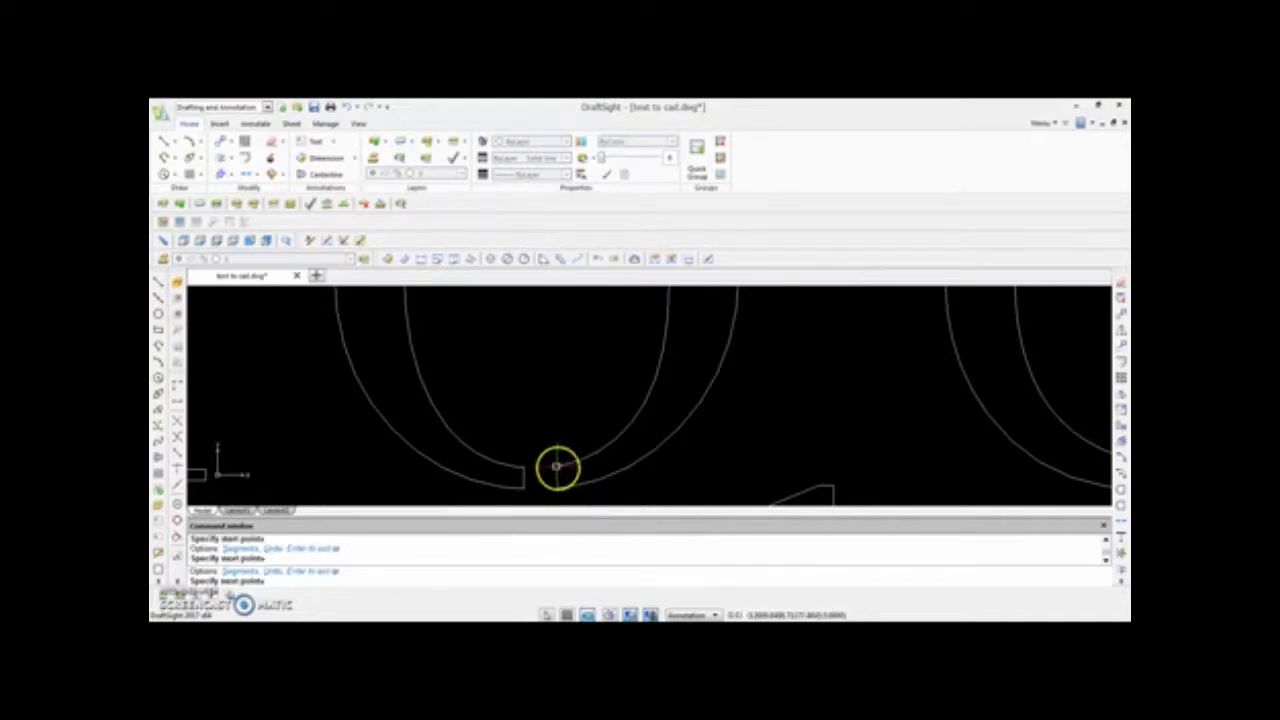
scroll(557, 455, "down", 4)
key("Escape")
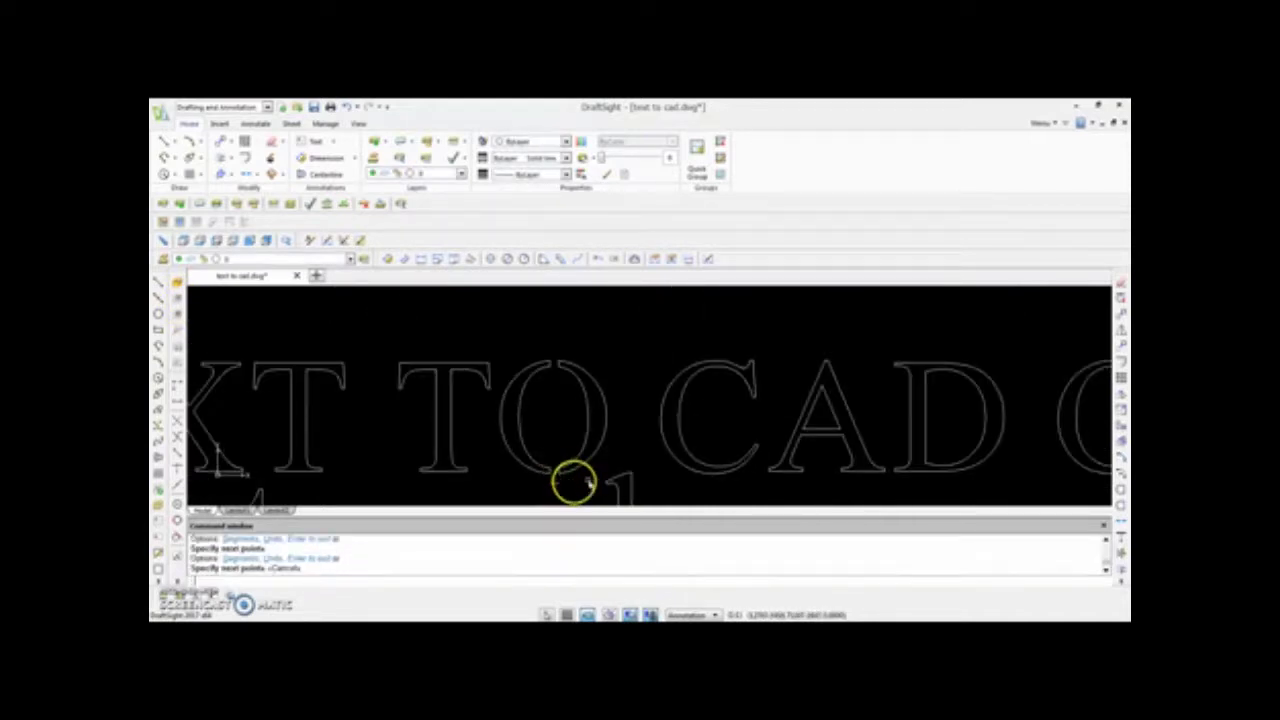
Delete the leftover line segment below the capital O.
scroll(586, 457, "down", 2)
scroll(580, 480, "up", 5)
left_click(490, 430)
key("Delete")
scroll(476, 445, "down", 5)
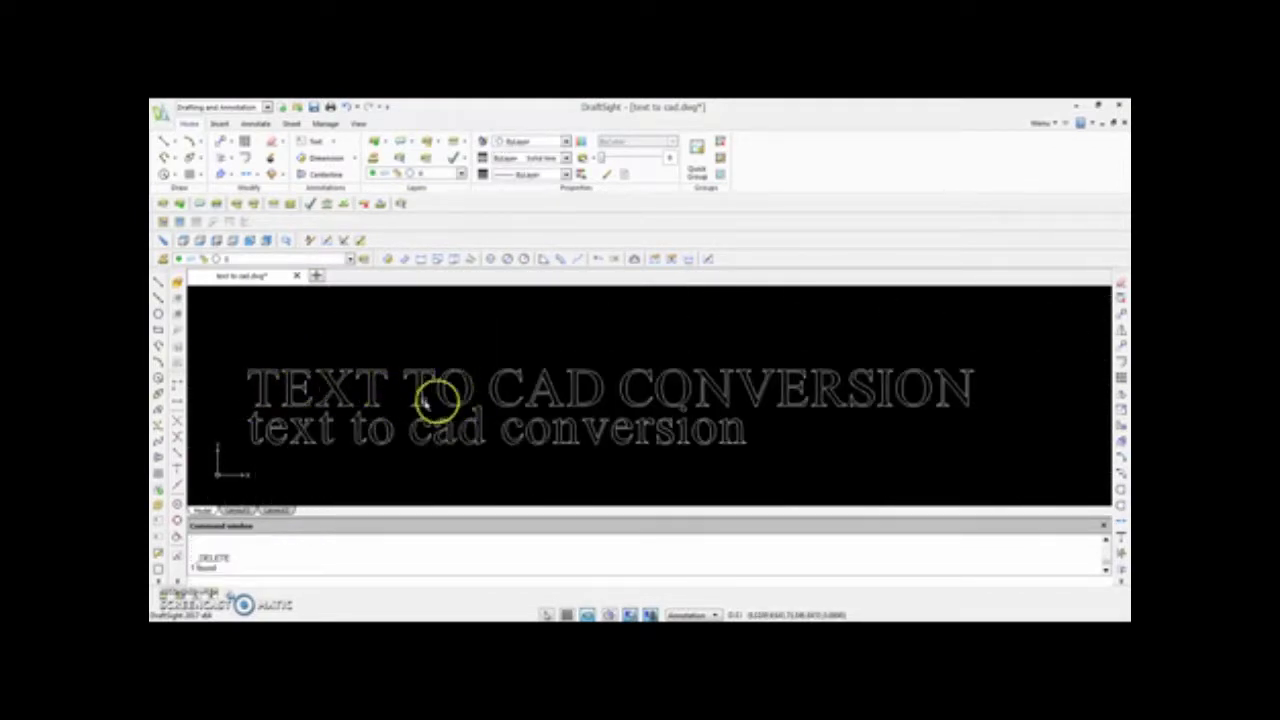
Draw two vertical lines across the capital A's crossbar, joined by a horizontal line below it.
scroll(566, 391, "up", 3)
scroll(500, 391, "up", 3)
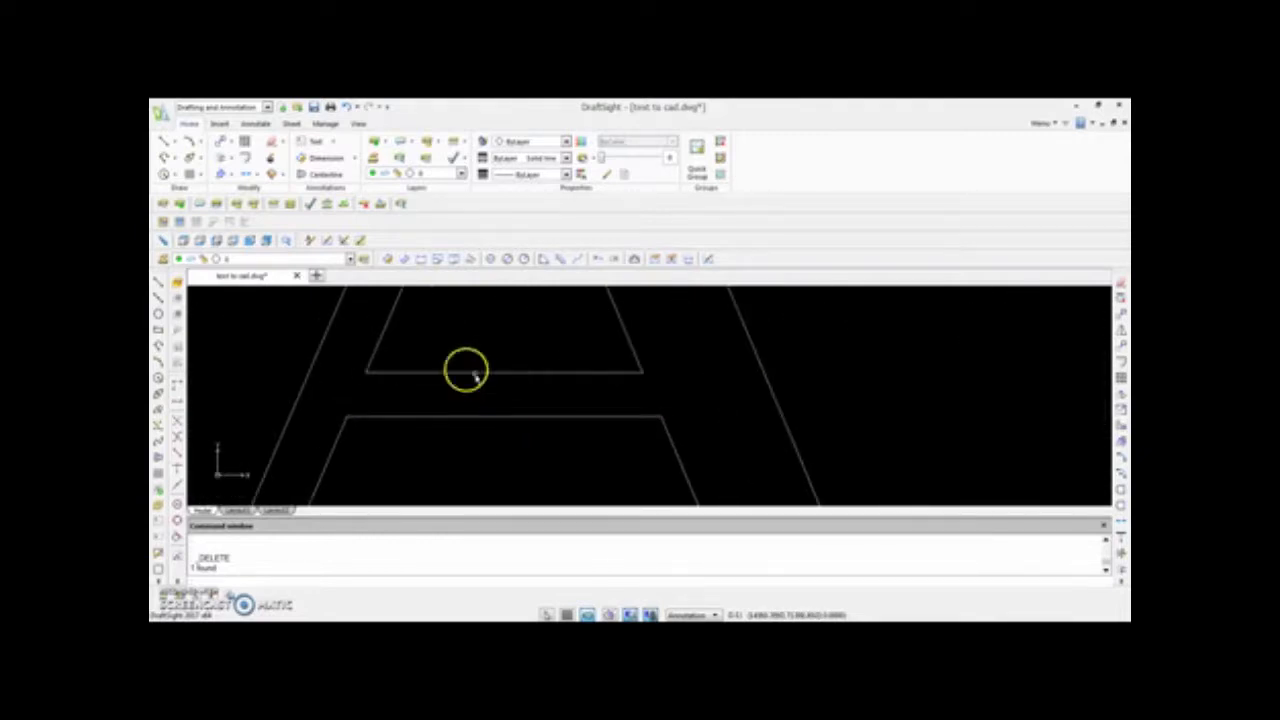
key("l")
key("Return")
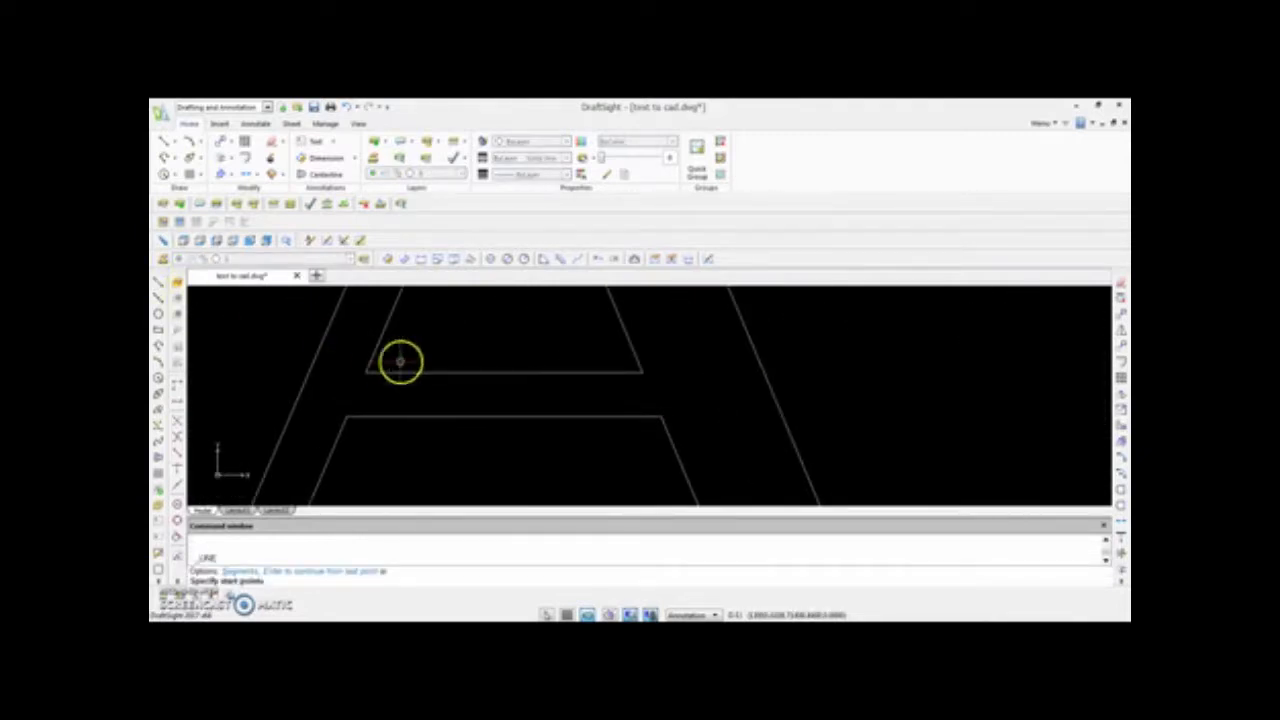
left_click(478, 356)
left_click(474, 455)
left_click(548, 455)
left_click(545, 350)
Trim both edges of the A's crossbar between the two vertical lines and delete the horizontal line joining them.
left_click(1120, 553)
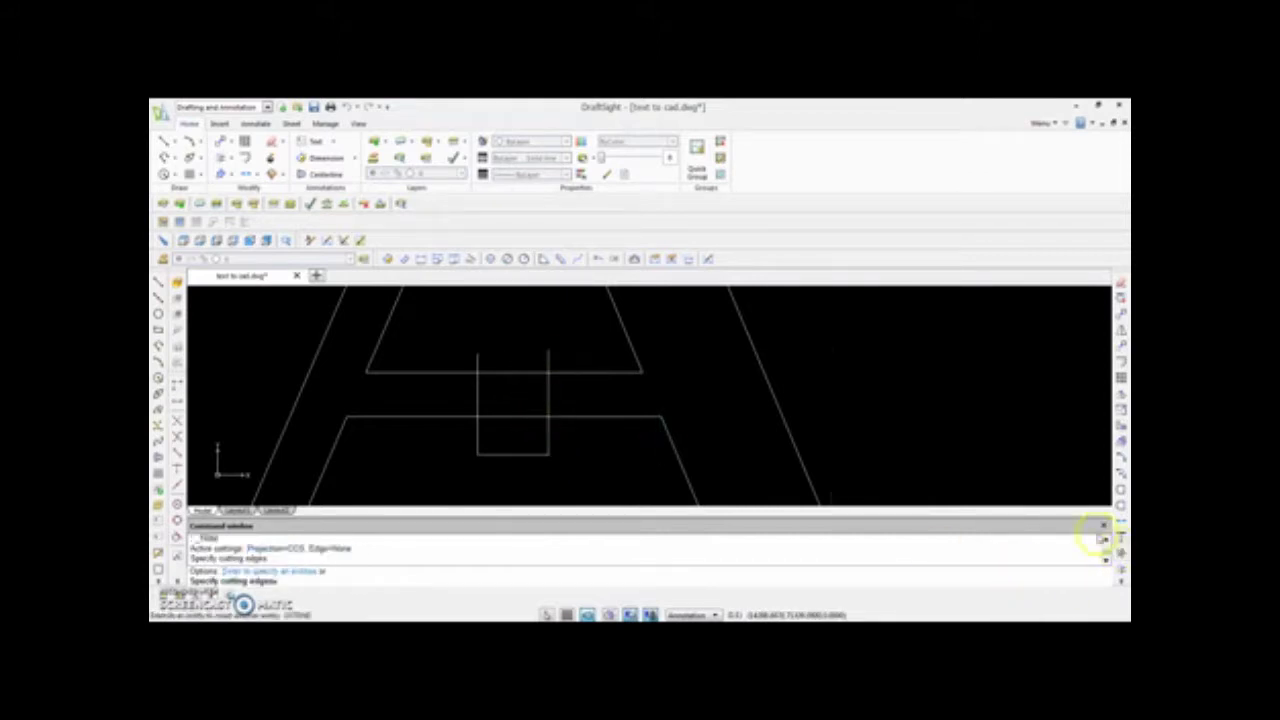
left_click(561, 397)
left_click(457, 403)
key("Return")
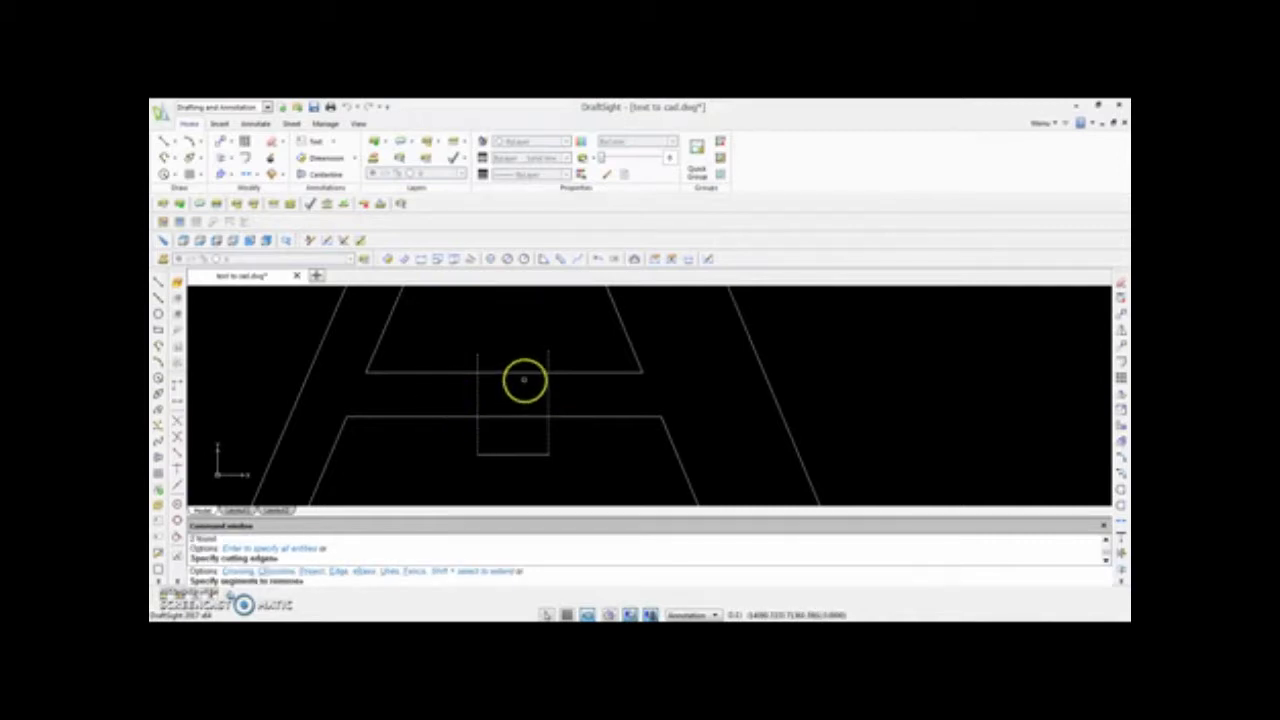
left_click(523, 371)
left_click(512, 416)
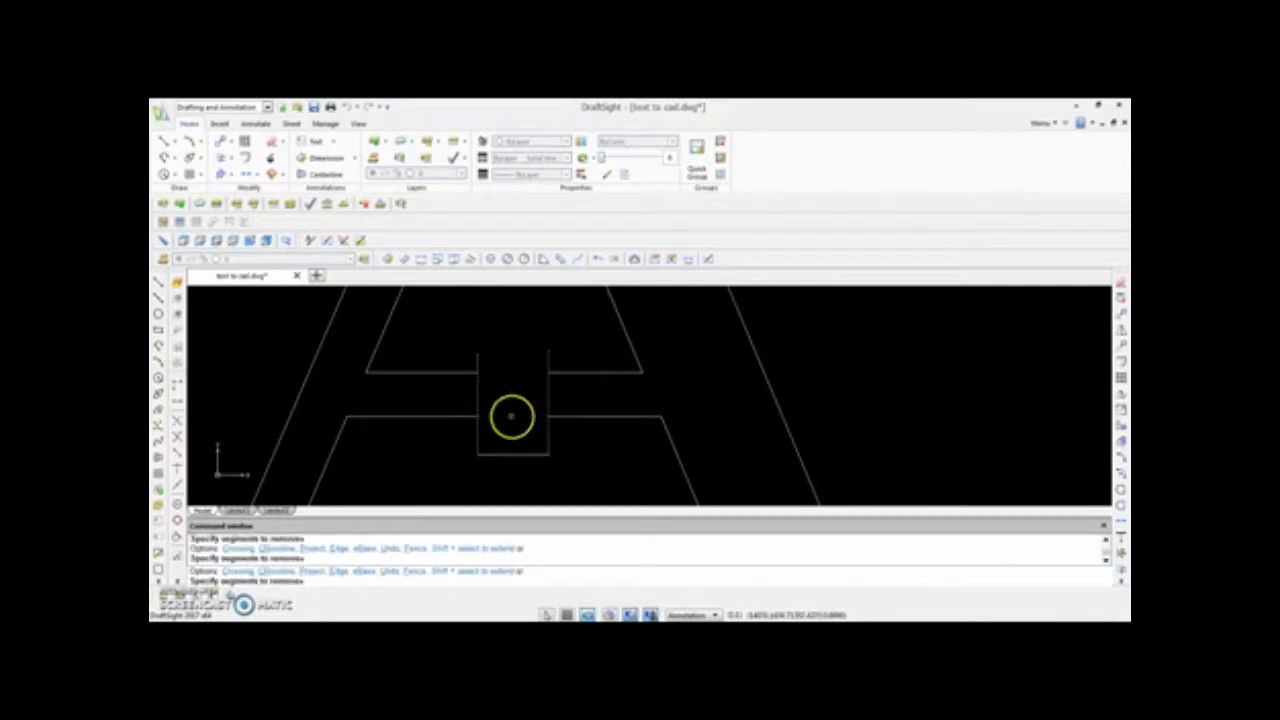
key("Return")
left_click(515, 454)
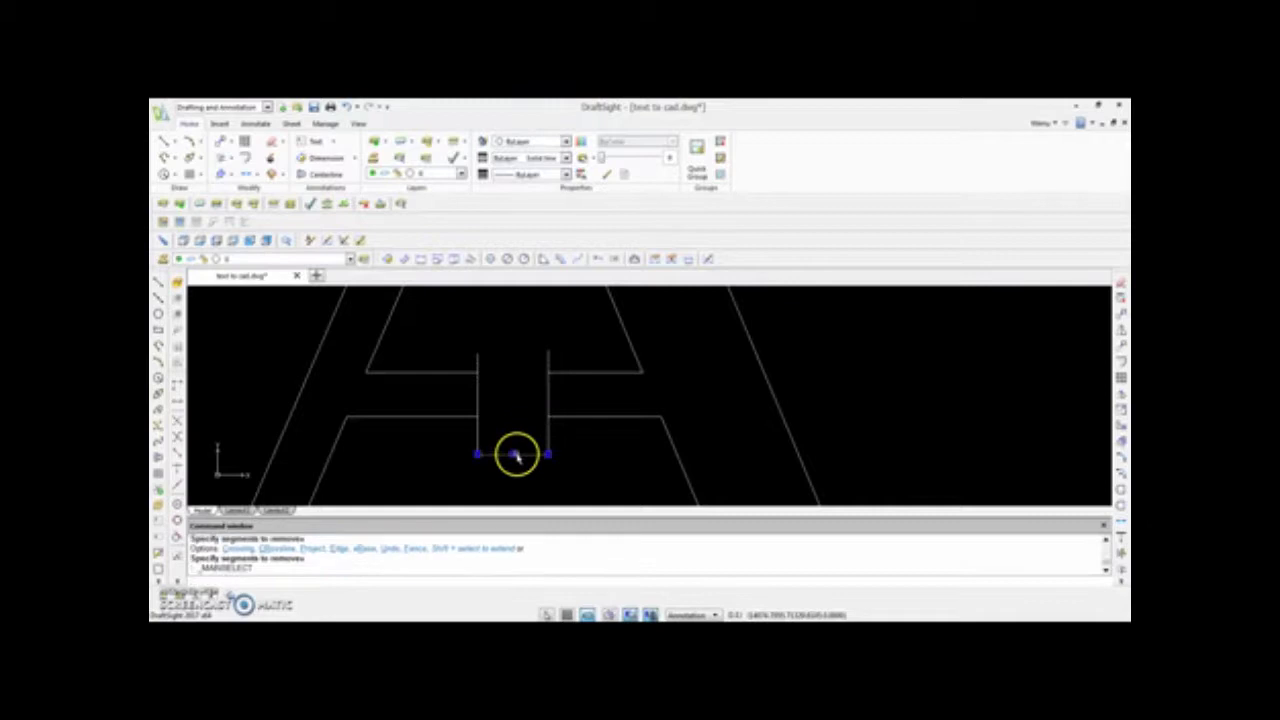
key("Delete")
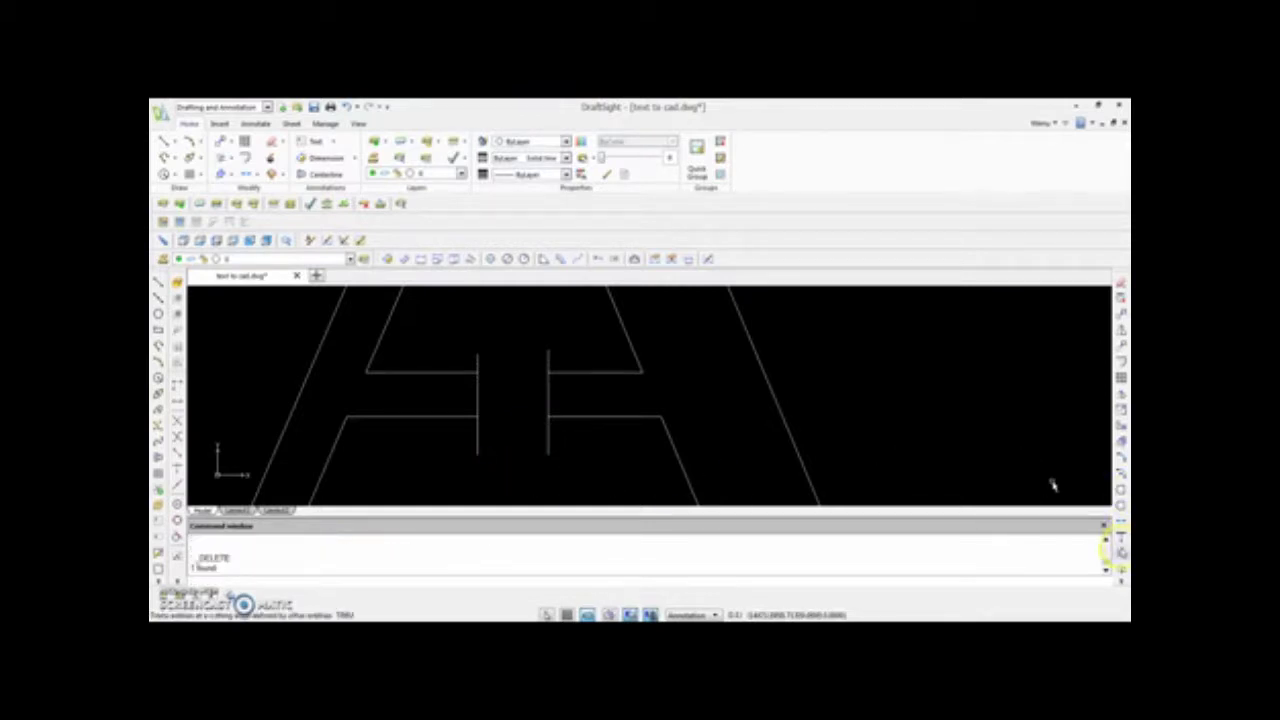
Trim the vertical lines' ends above and below the A's crossbar, using the four crossbar edges as cutting edges.
type("tr")
key("Return")
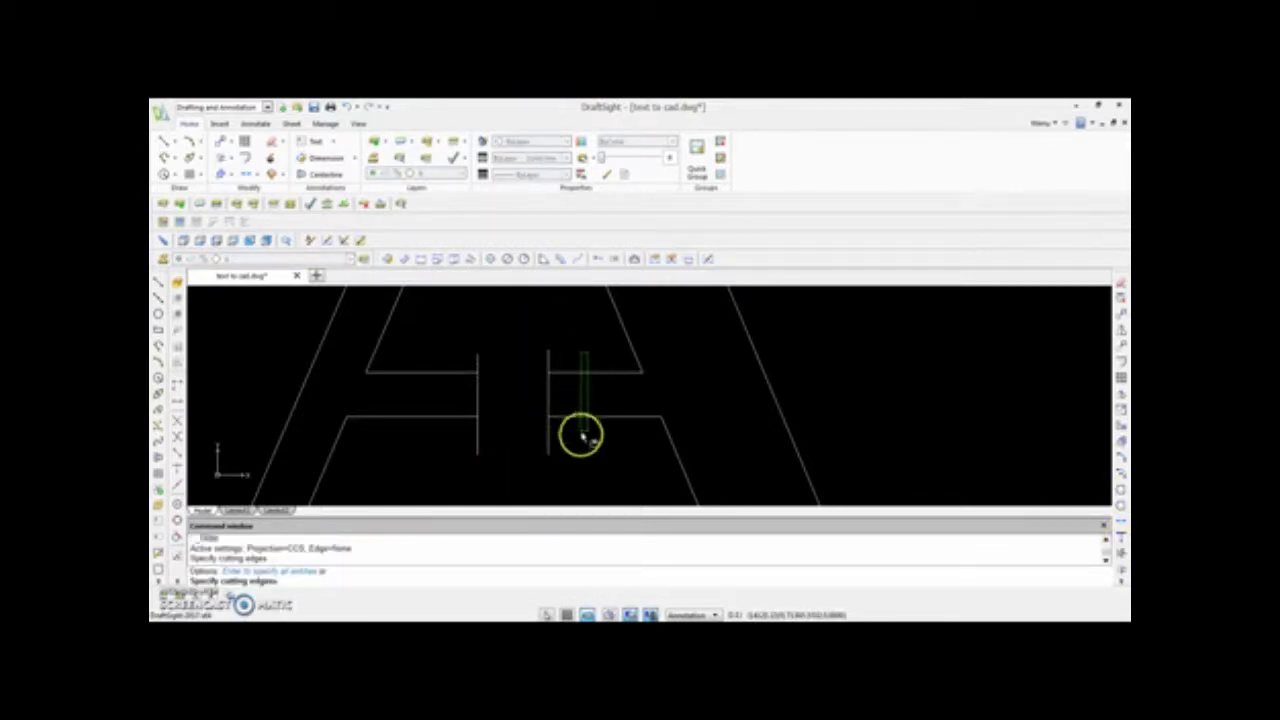
left_click(583, 436)
left_click(462, 340)
left_click(415, 440)
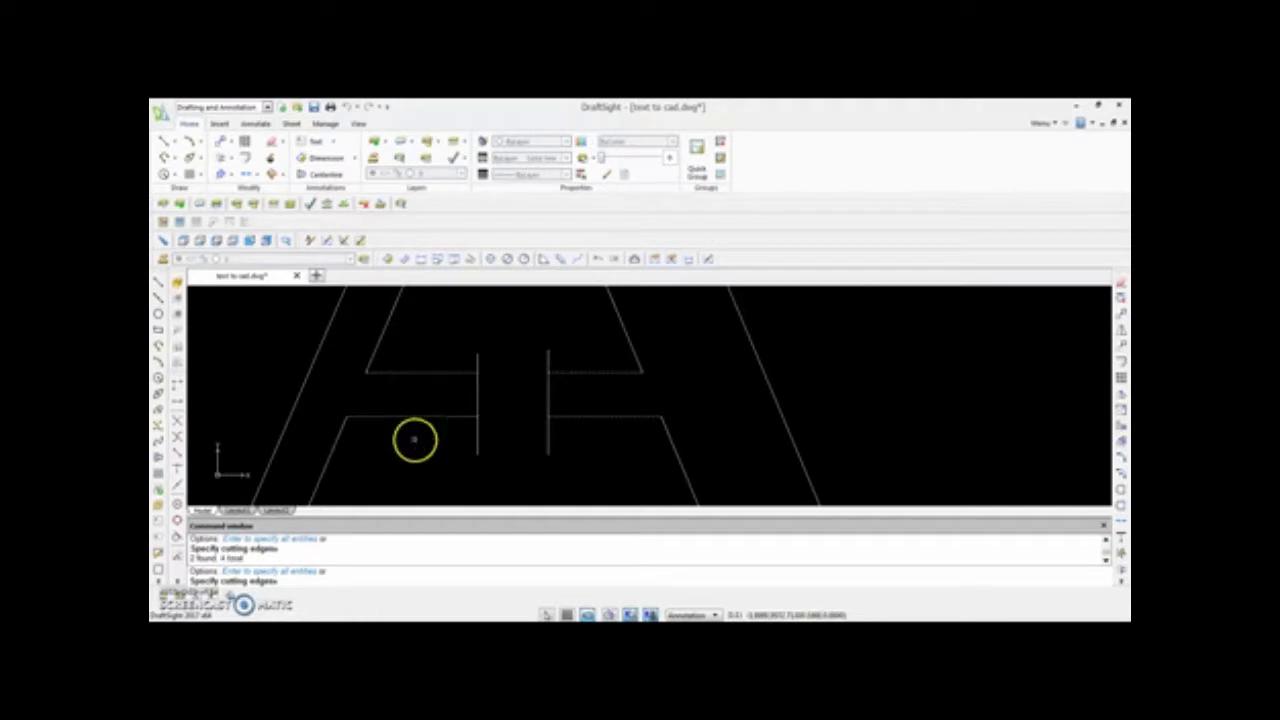
key("Return")
left_click(583, 357)
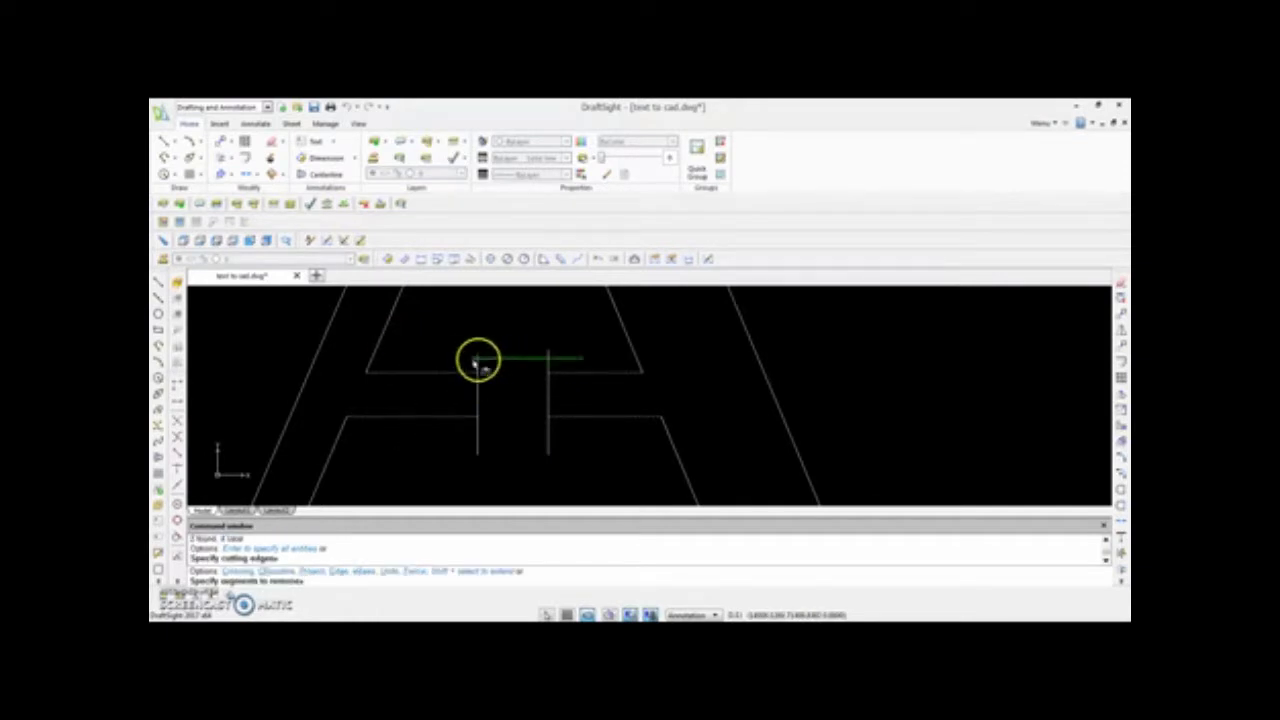
left_click(452, 362)
left_click(561, 438)
left_click(441, 438)
Draw two horizontal lines across the capital D's stem, joined by a vertical line inside the letter.
scroll(443, 390, "down", 4)
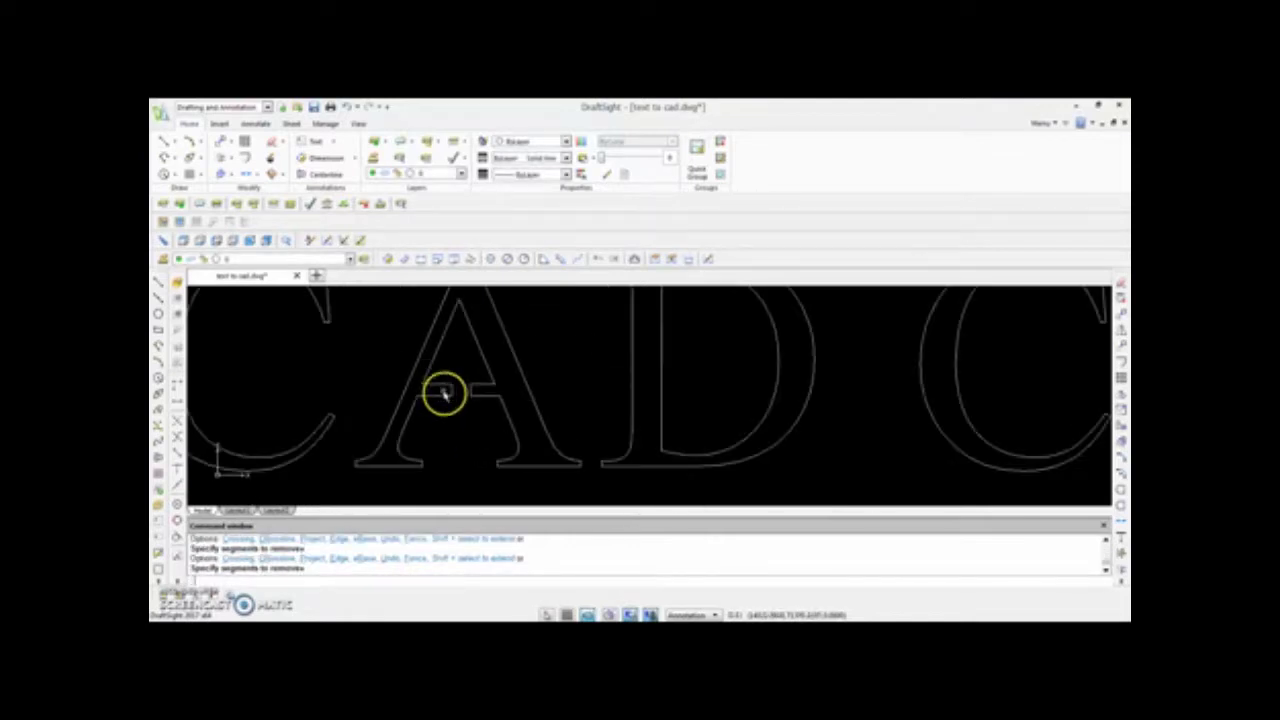
scroll(578, 448, "up", 2)
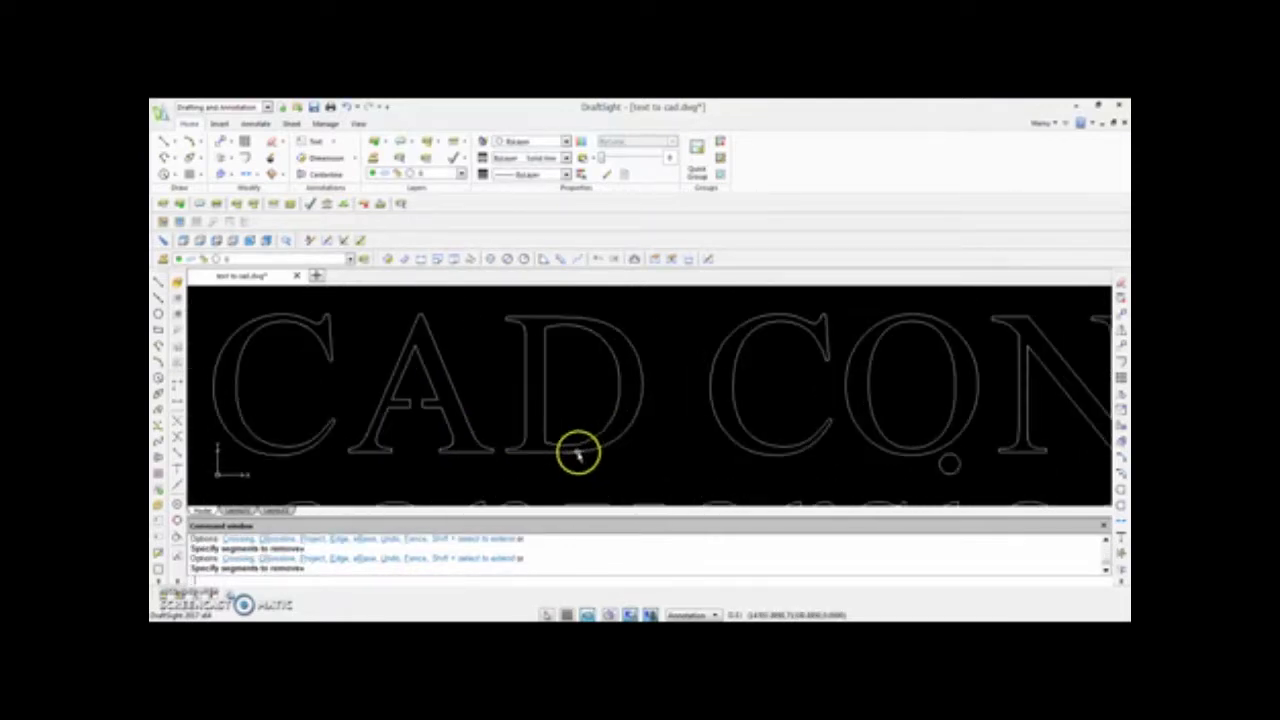
left_click(163, 141)
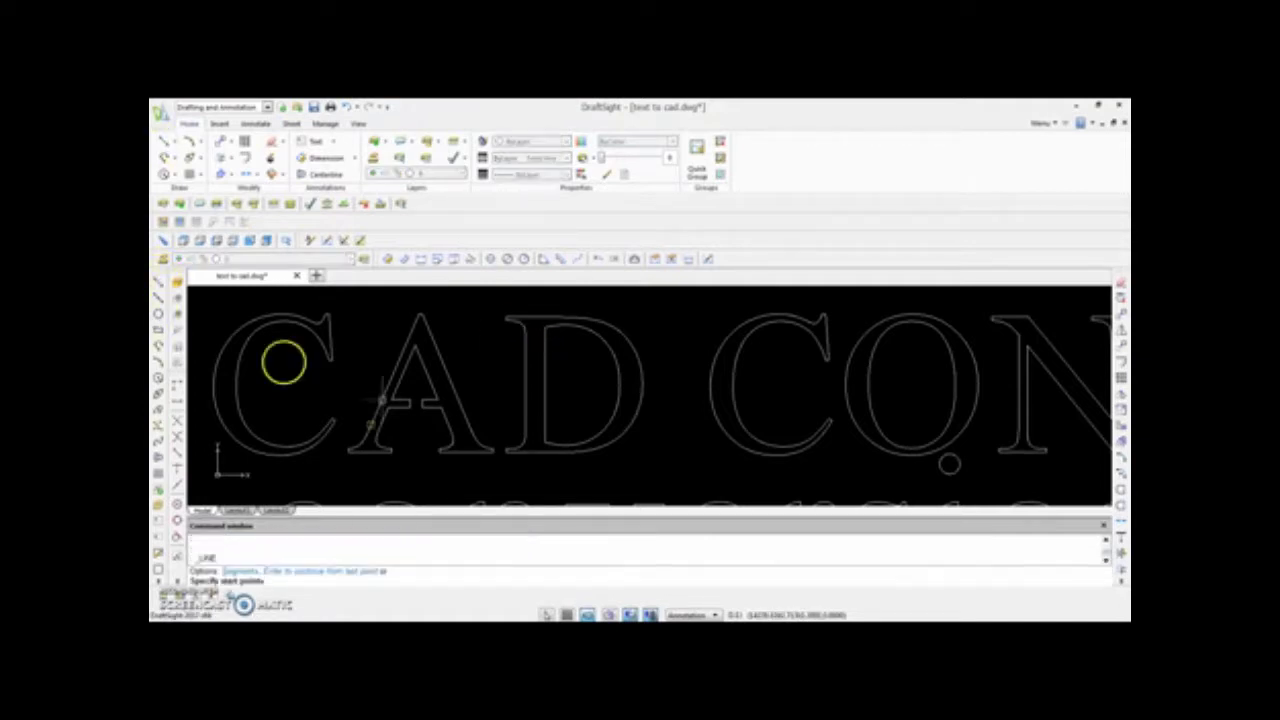
left_click(510, 376)
left_click(568, 378)
left_click(564, 403)
key("Escape")
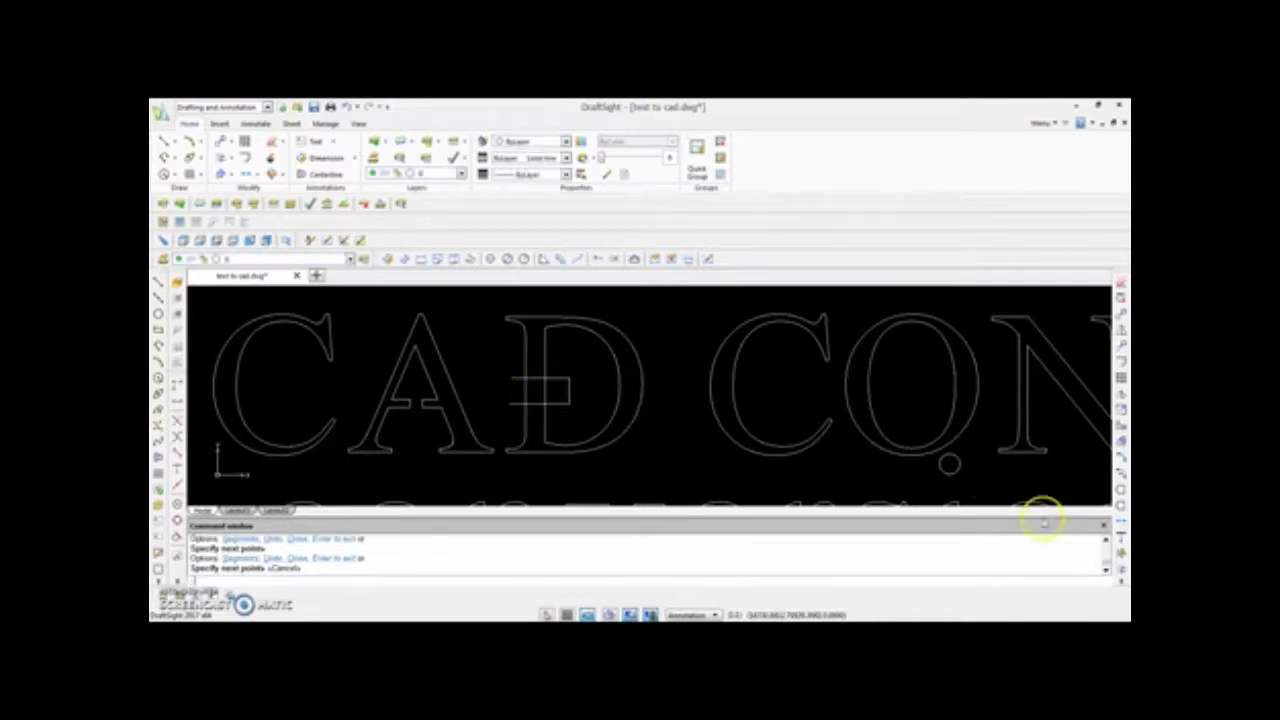
Trim both edges of the D's stem between the two horizontal lines, using the drawn lines as cutting edges.
left_click(1112, 556)
left_click(585, 358)
left_click(550, 420)
key("Return")
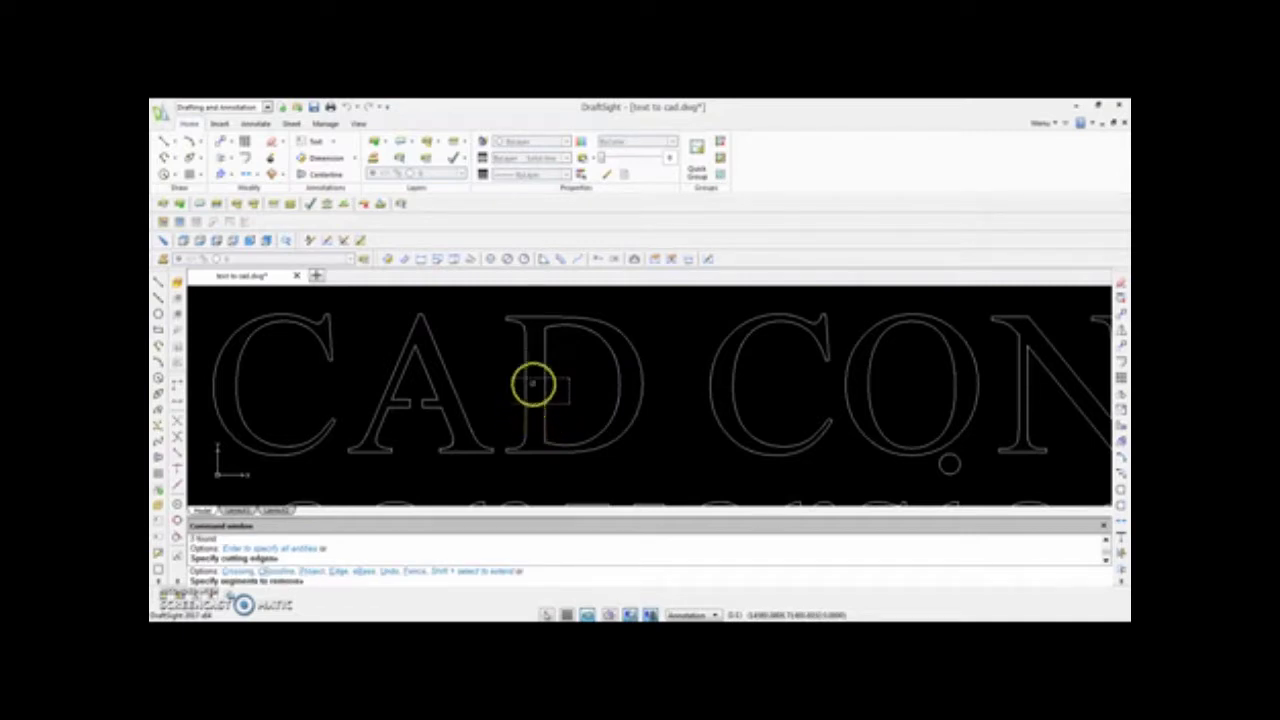
left_click(532, 388)
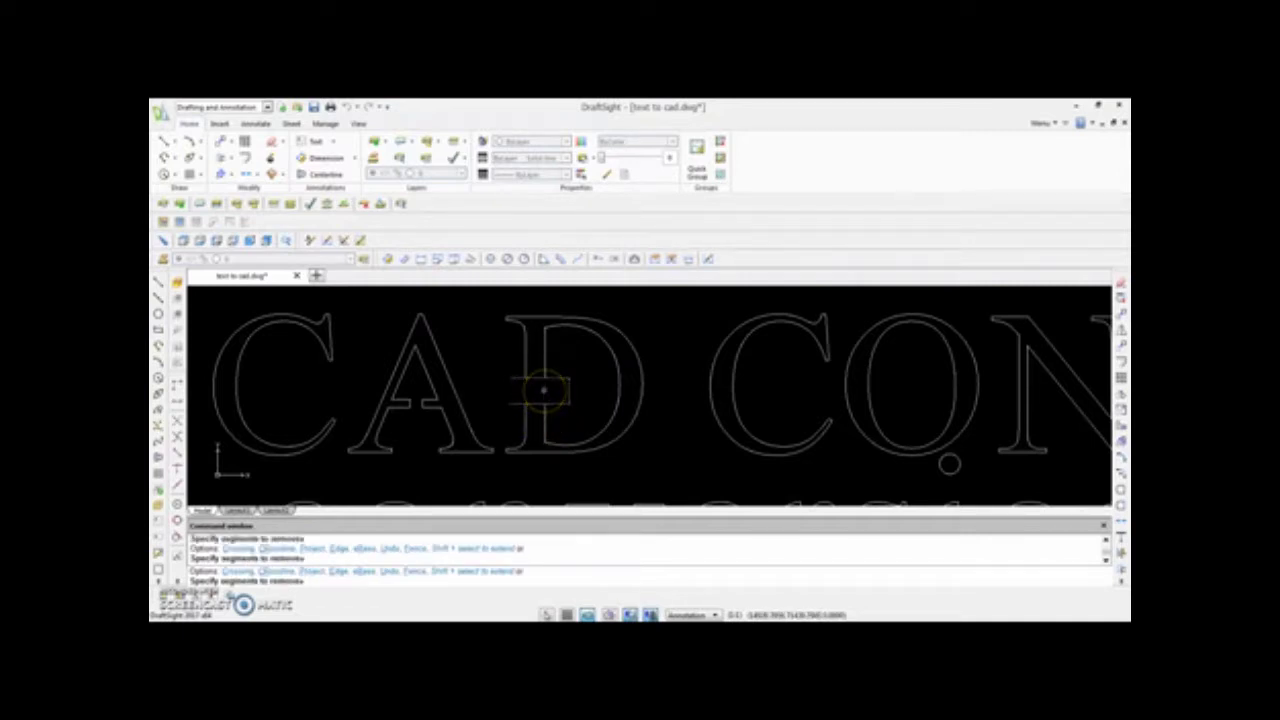
left_click(543, 390)
key("Return")
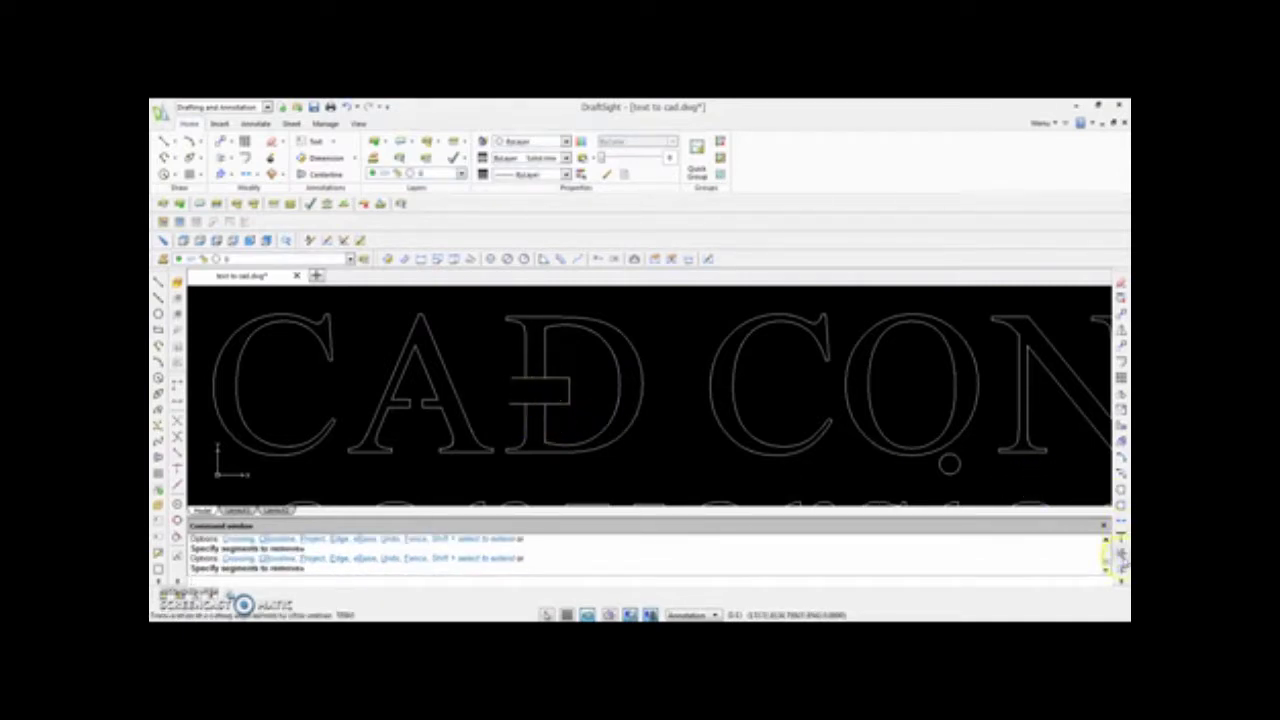
Trim the horizontal lines' ends on both sides of the D's stem against the stem's edges, and delete the leftover vertical line inside the letter.
left_click(1121, 553)
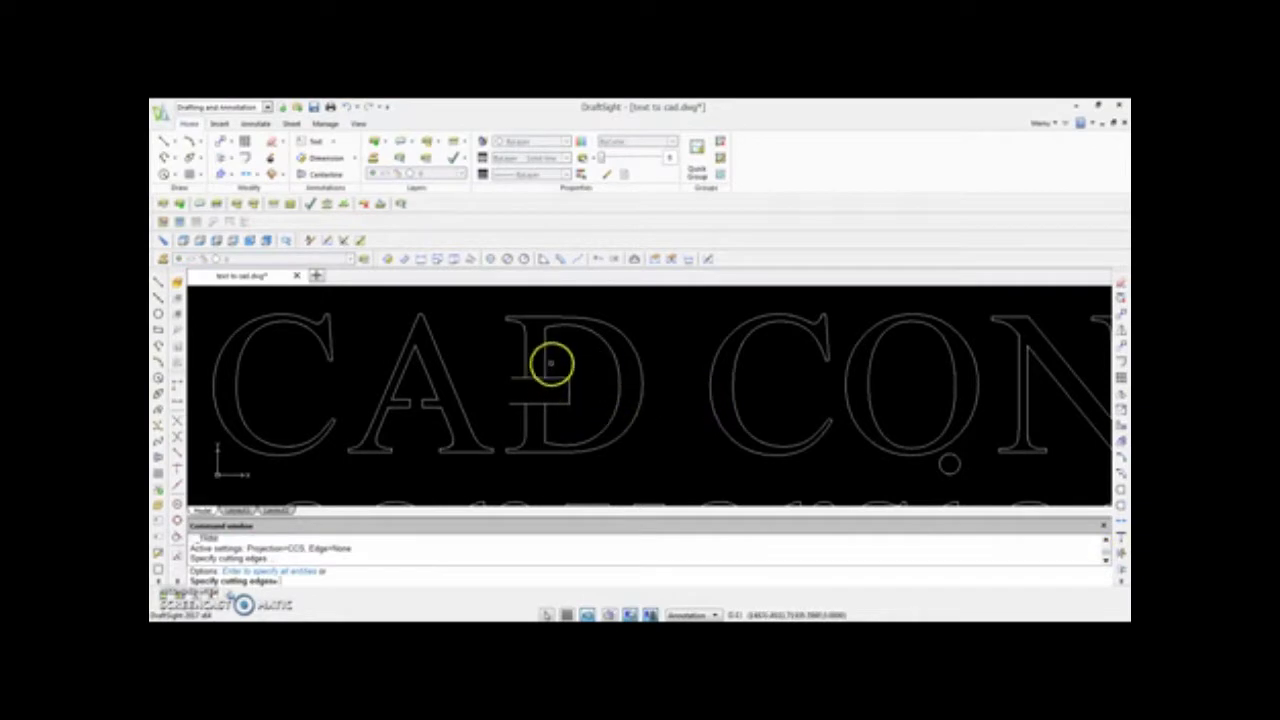
left_click(539, 406)
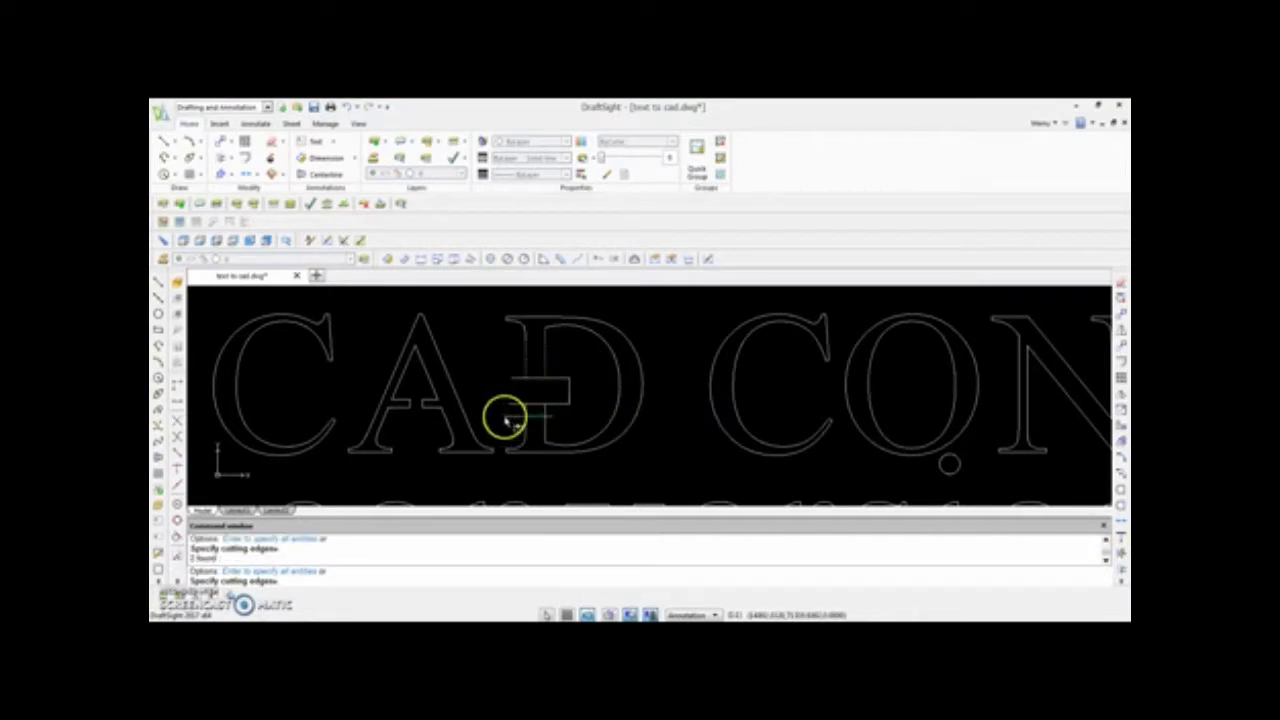
key("Return")
scroll(510, 370, "up", 2)
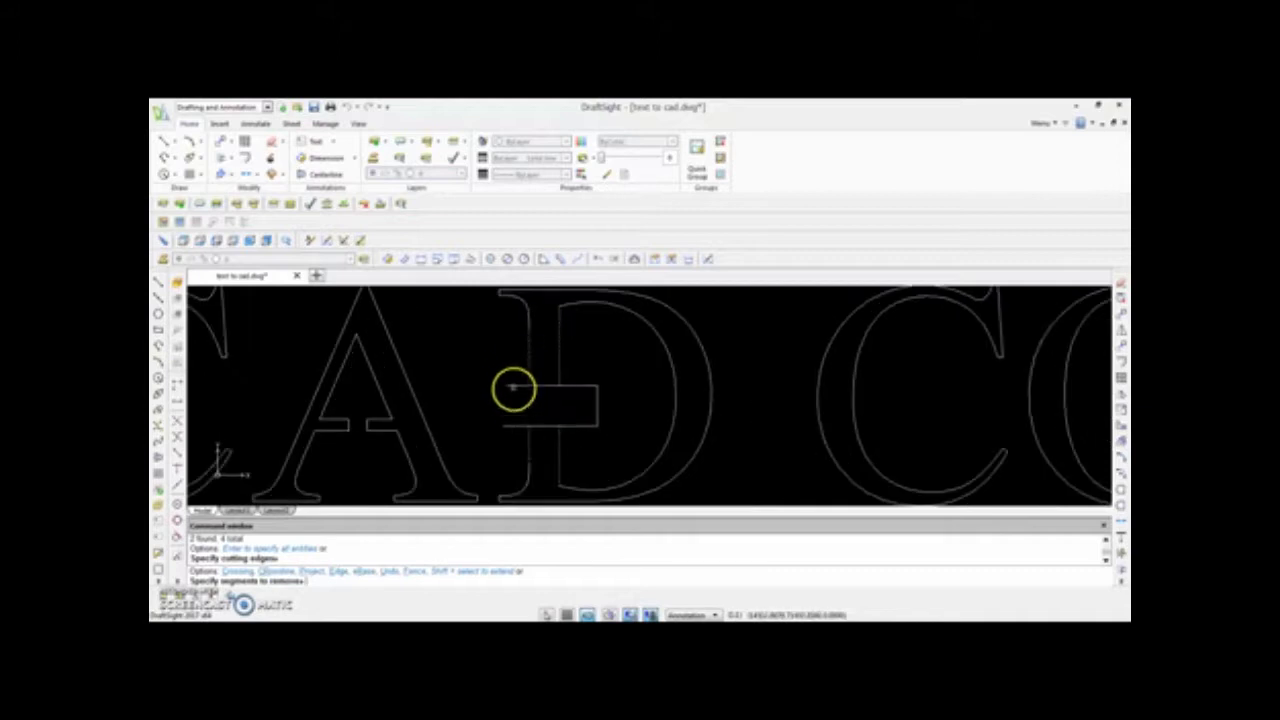
left_click(519, 371)
left_click(497, 452)
left_click(606, 361)
left_click(564, 458)
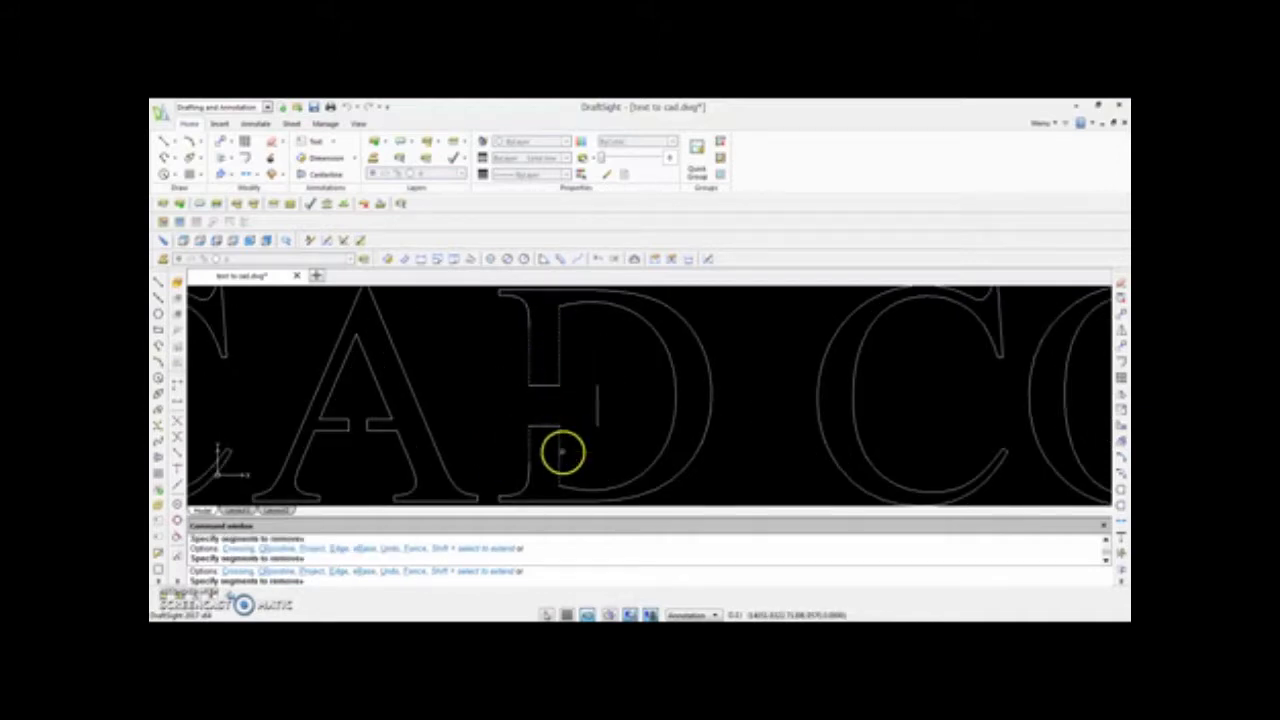
key("Escape")
left_click(598, 402)
key("Delete")
Draw two closely spaced vertical lines through the first O of CONVERSION, joined by a short line below the letter.
scroll(510, 372, "down", 6)
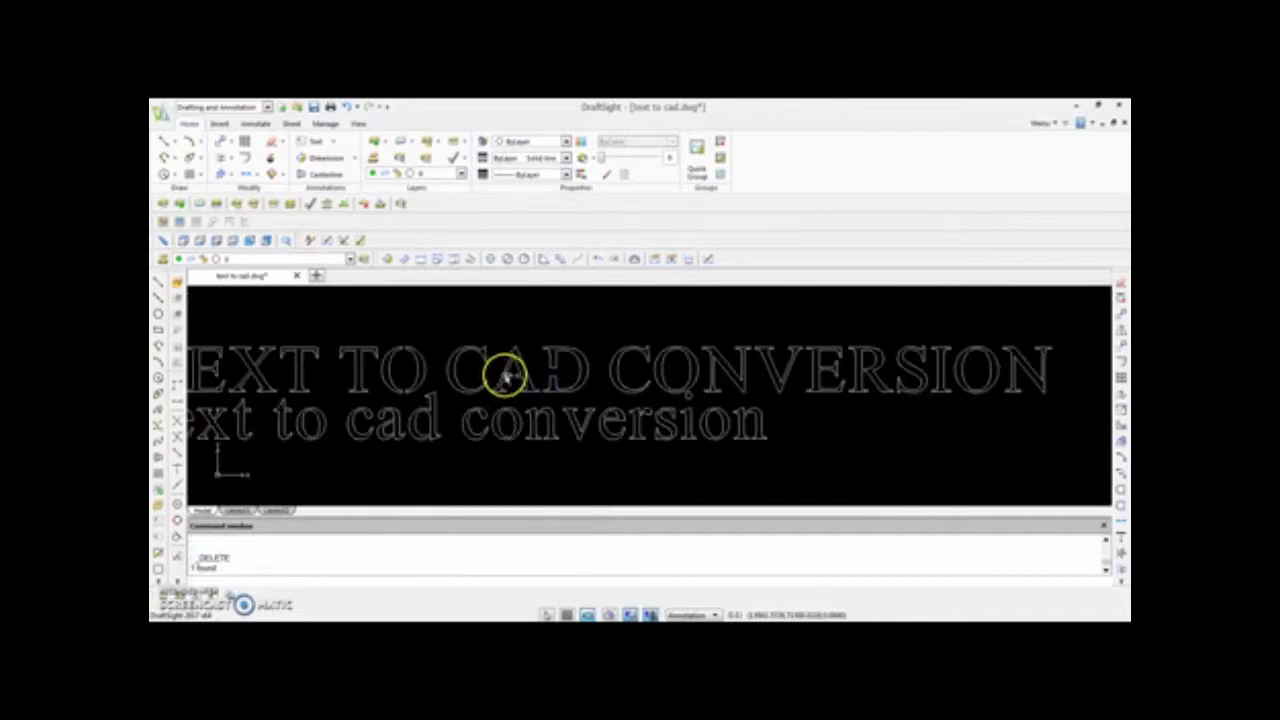
scroll(583, 394, "up", 6)
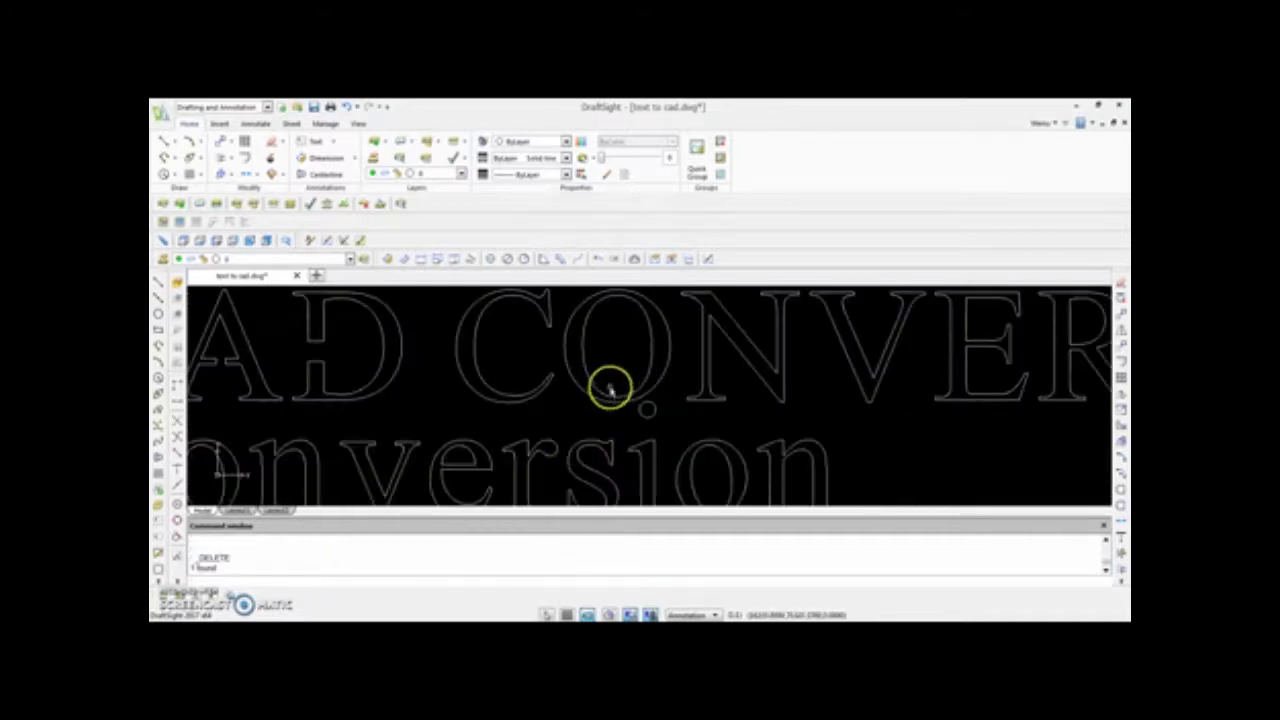
scroll(609, 386, "down", 1)
scroll(613, 310, "up", 2)
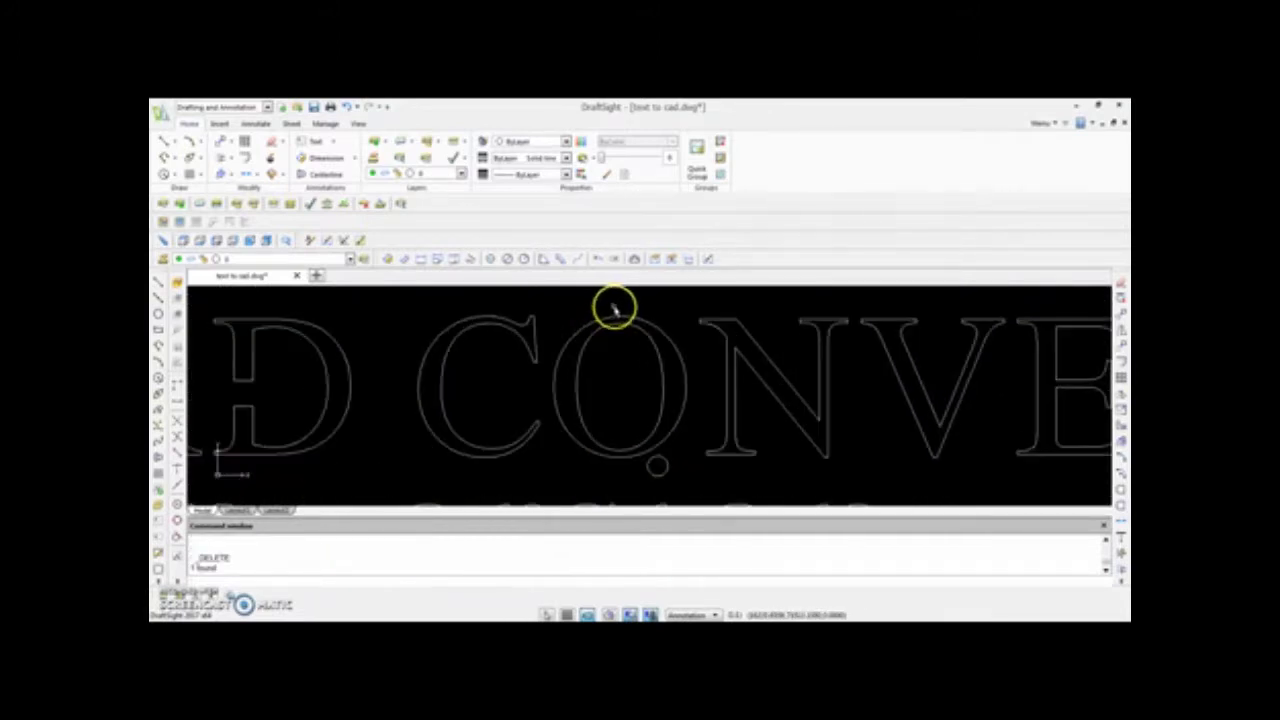
left_click(158, 284)
left_click(615, 314)
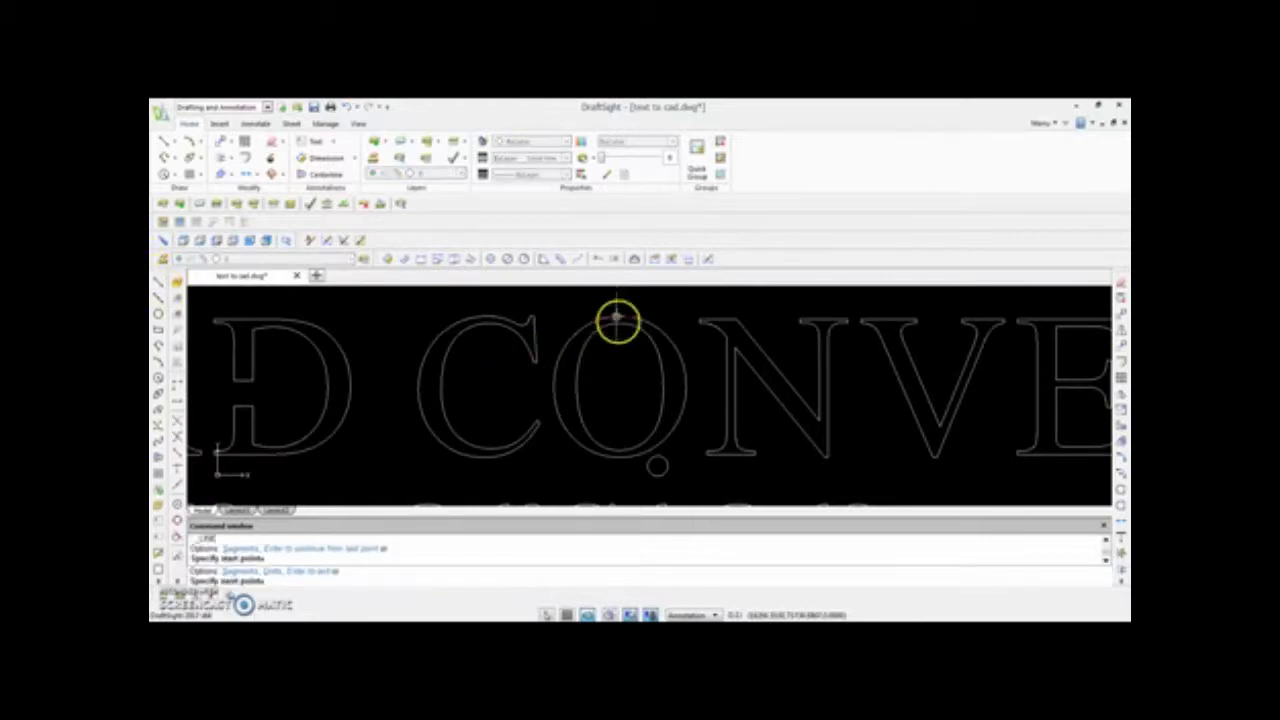
left_click(621, 471)
left_click(629, 298)
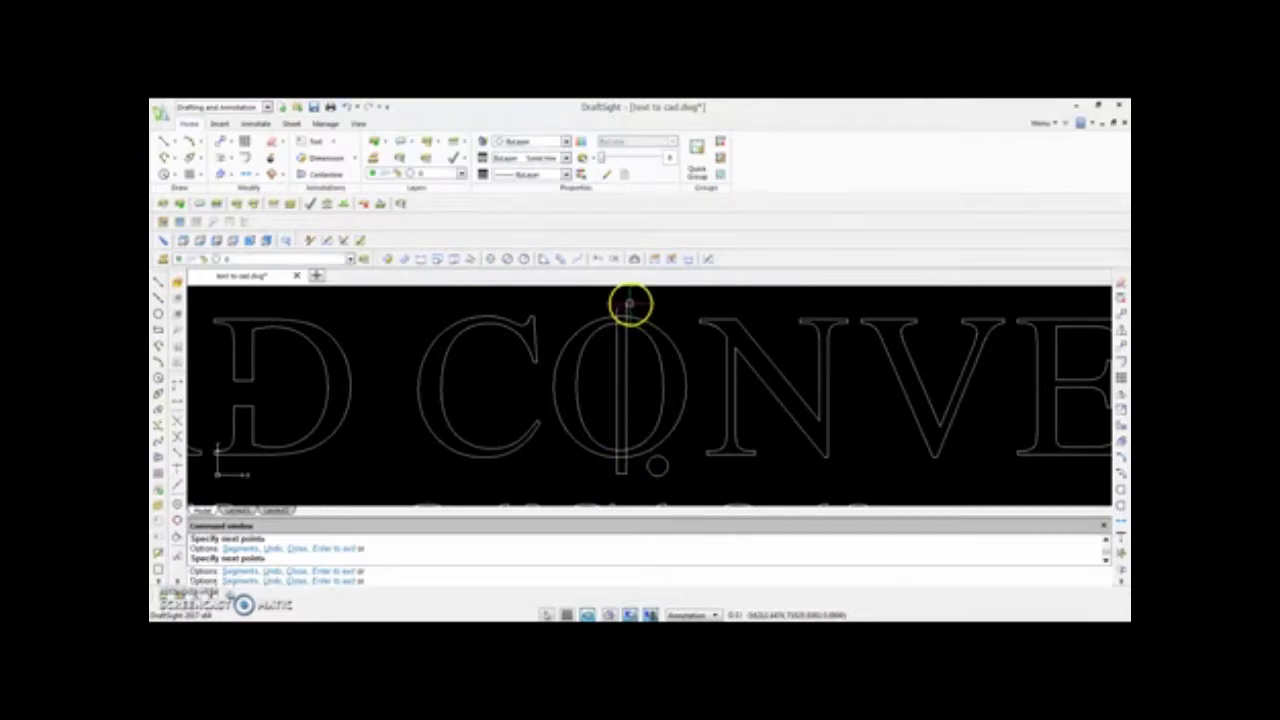
Trim the inner and outer outlines of CONVERSION's first O between the two vertical lines, at both top and bottom, using the lines as cutting edges.
key("Escape")
left_click(1121, 552)
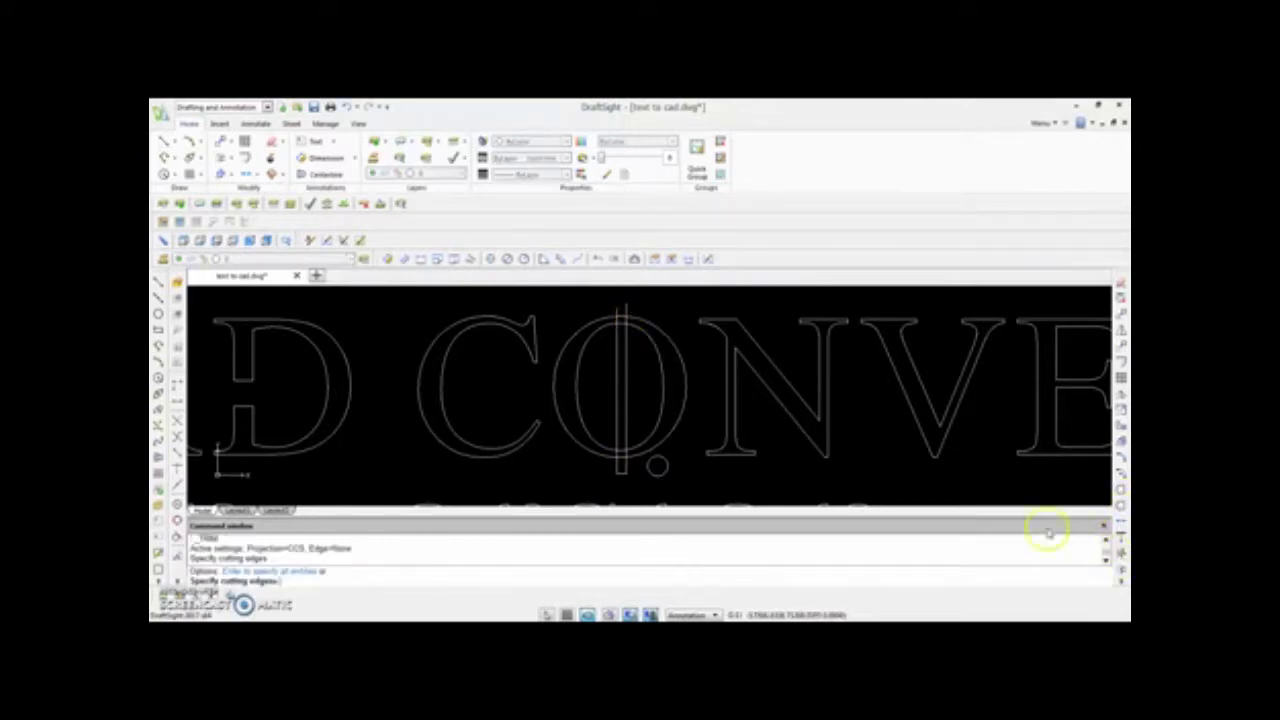
left_click(609, 410)
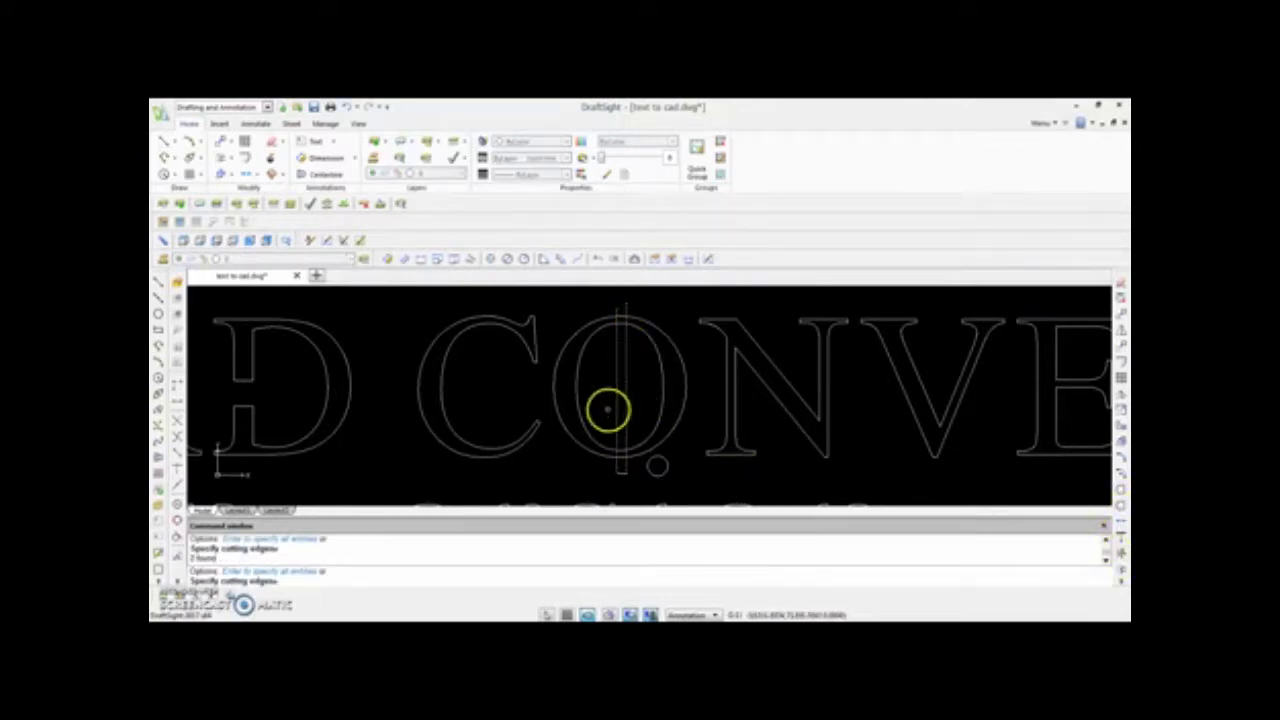
key("Return")
scroll(605, 318, "up", 4)
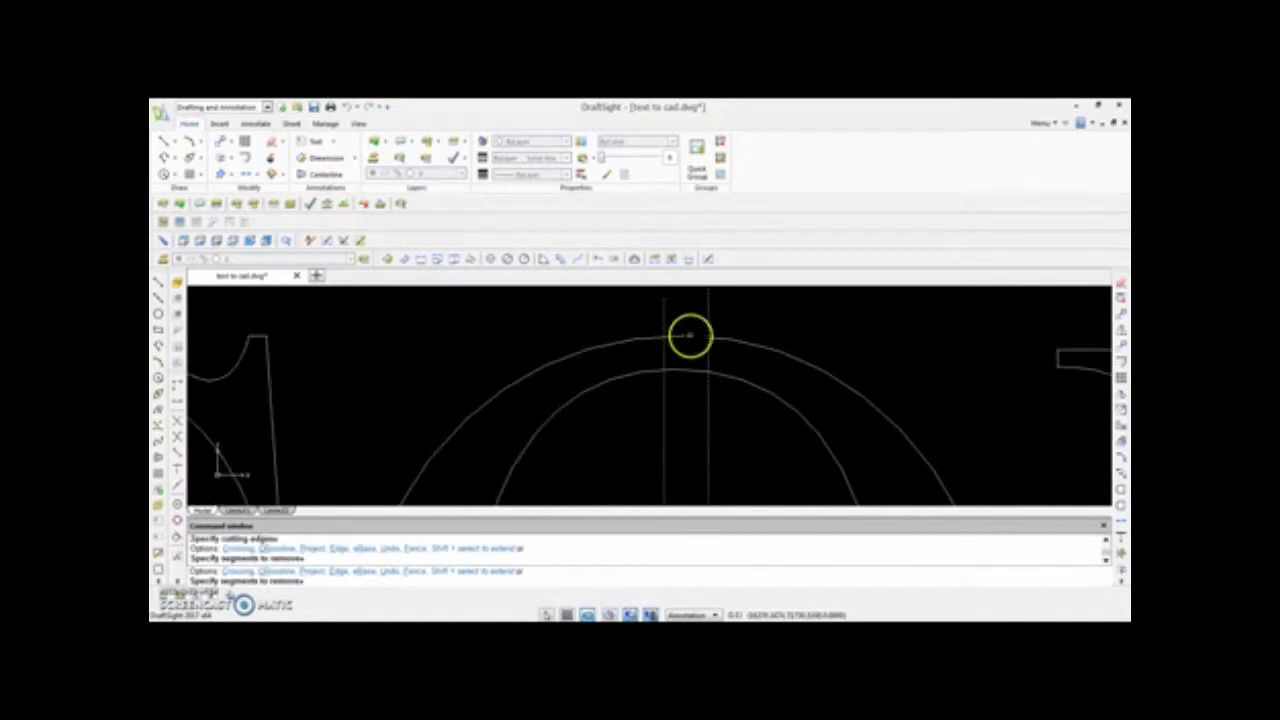
left_click(671, 337)
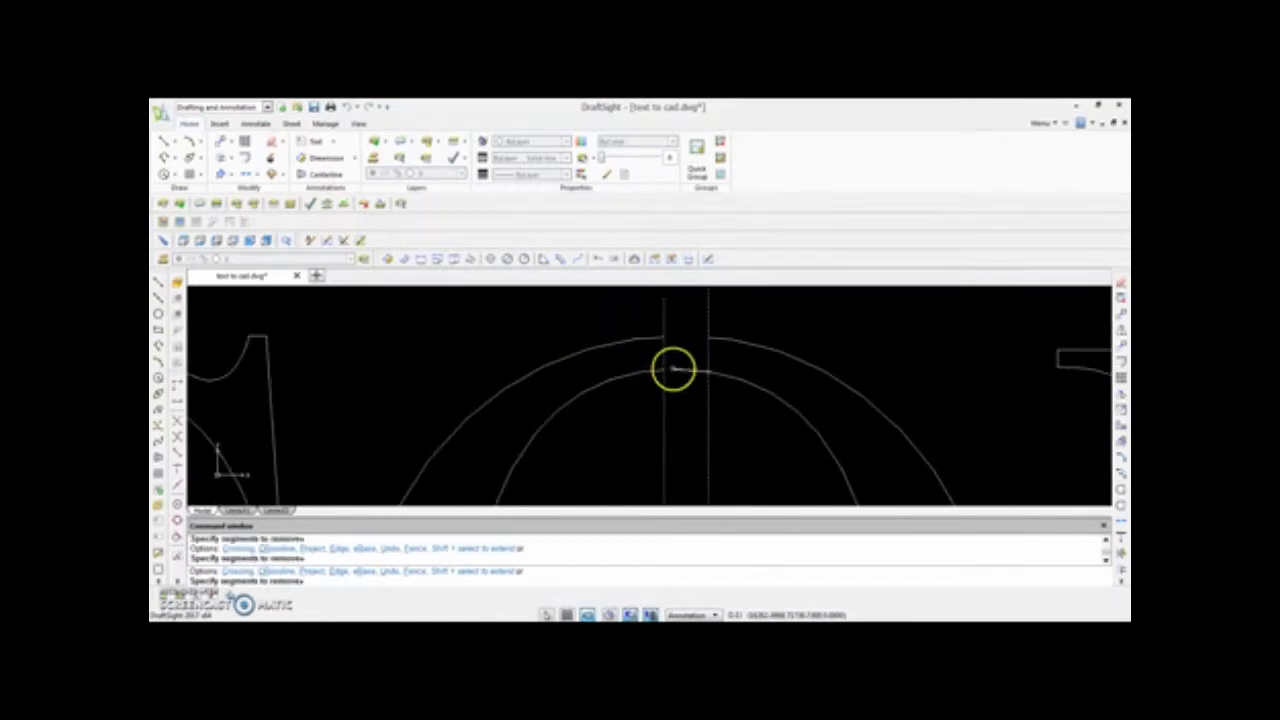
scroll(686, 375, "down", 5)
scroll(679, 455, "up", 5)
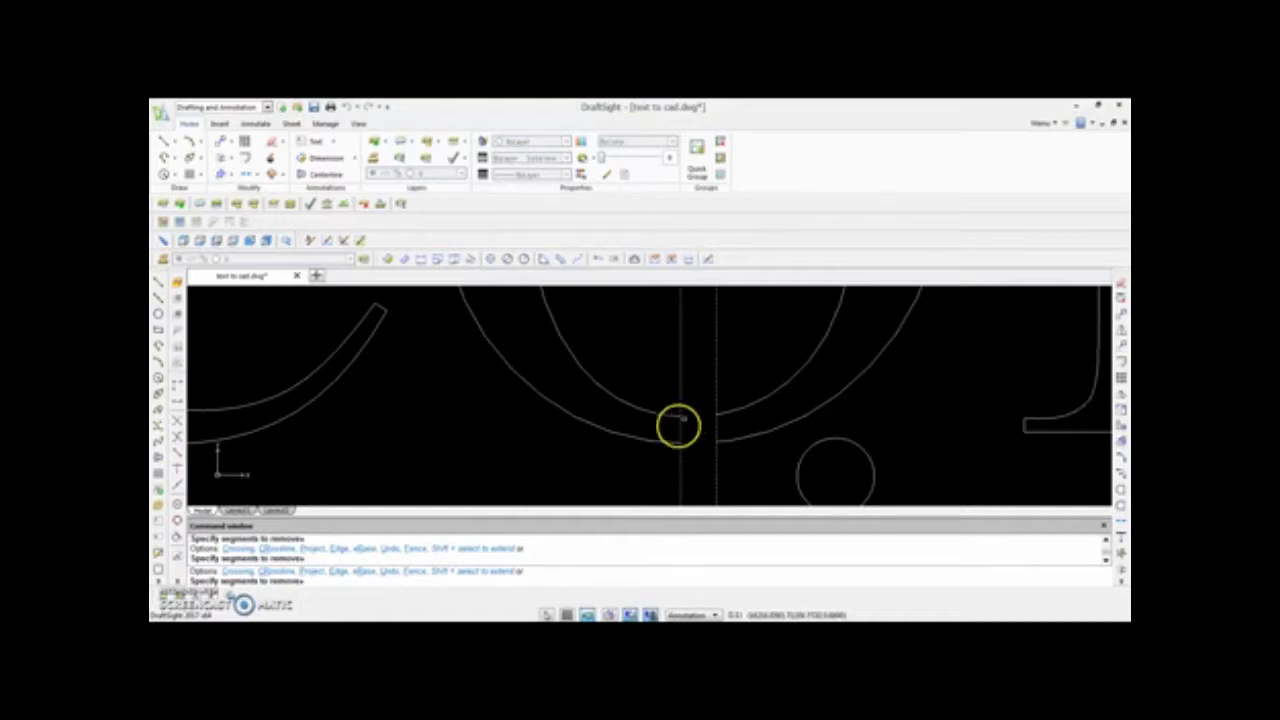
scroll(679, 427, "down", 5)
left_click(724, 393)
key("Escape")
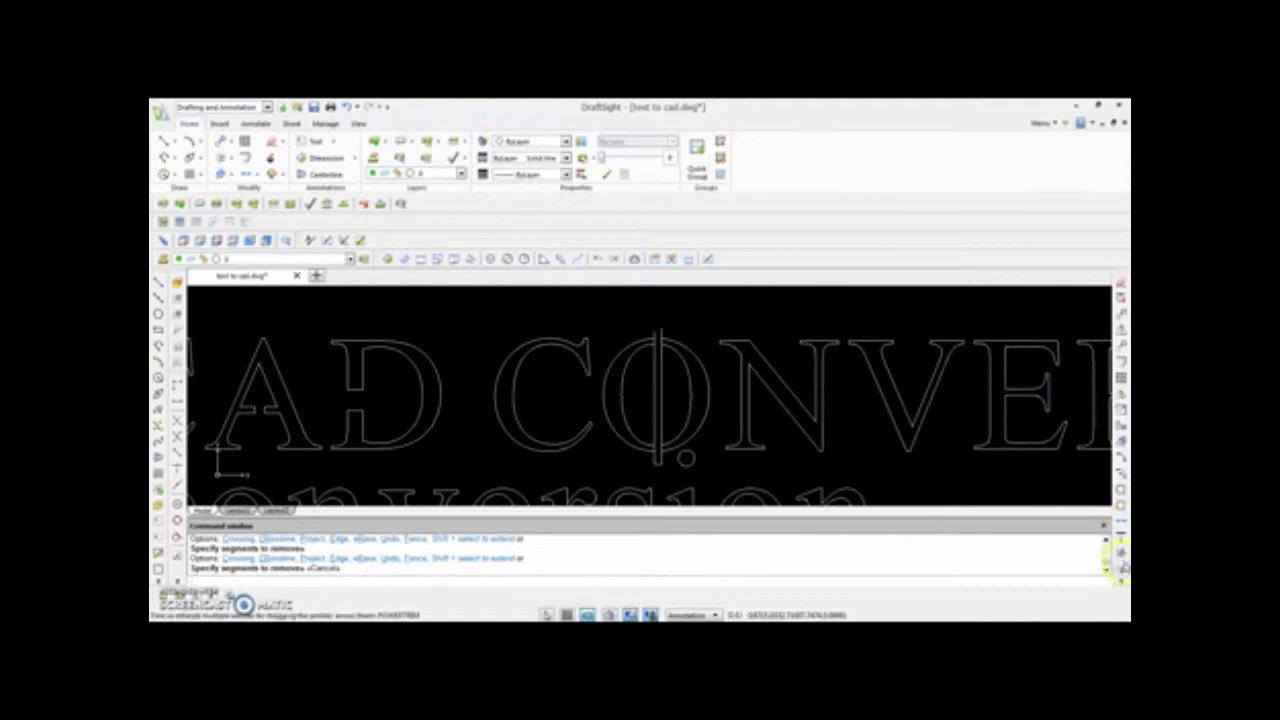
Trim away the vertical lines inside and beyond the first O of CONVERSION, using both halves of the letter's outline as cutting edges.
left_click(1121, 556)
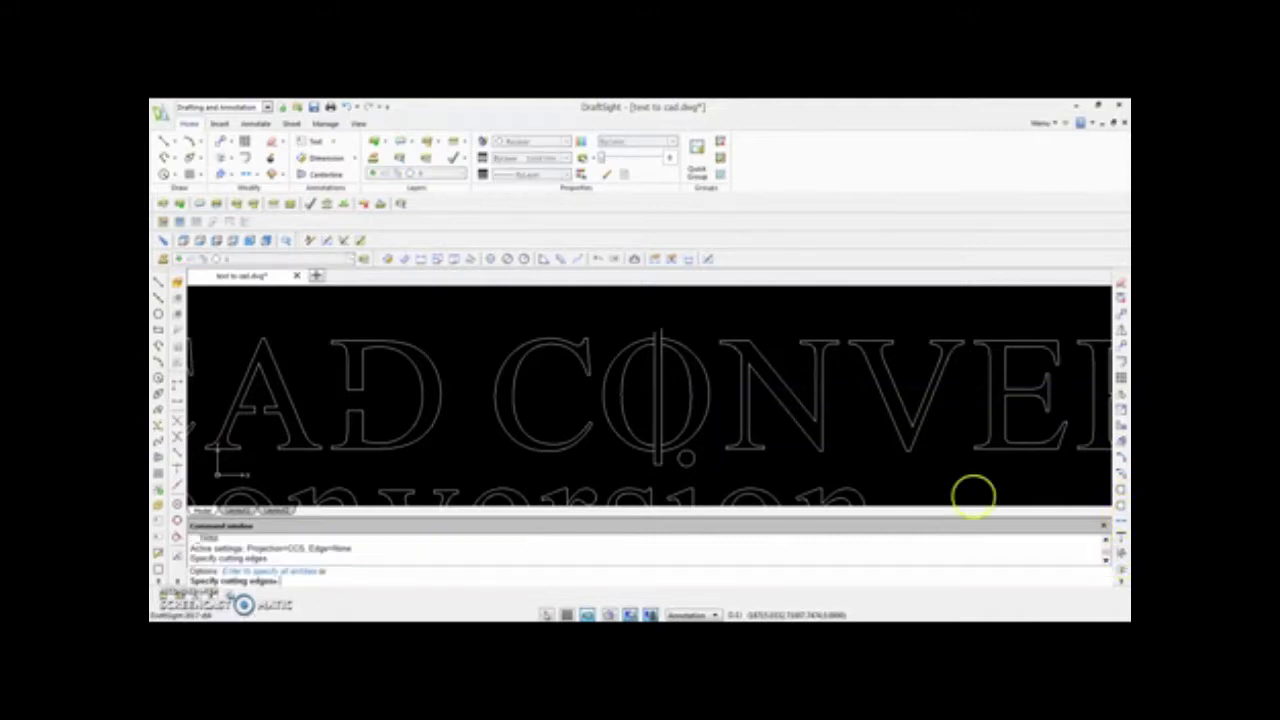
left_click(668, 398)
left_click(706, 320)
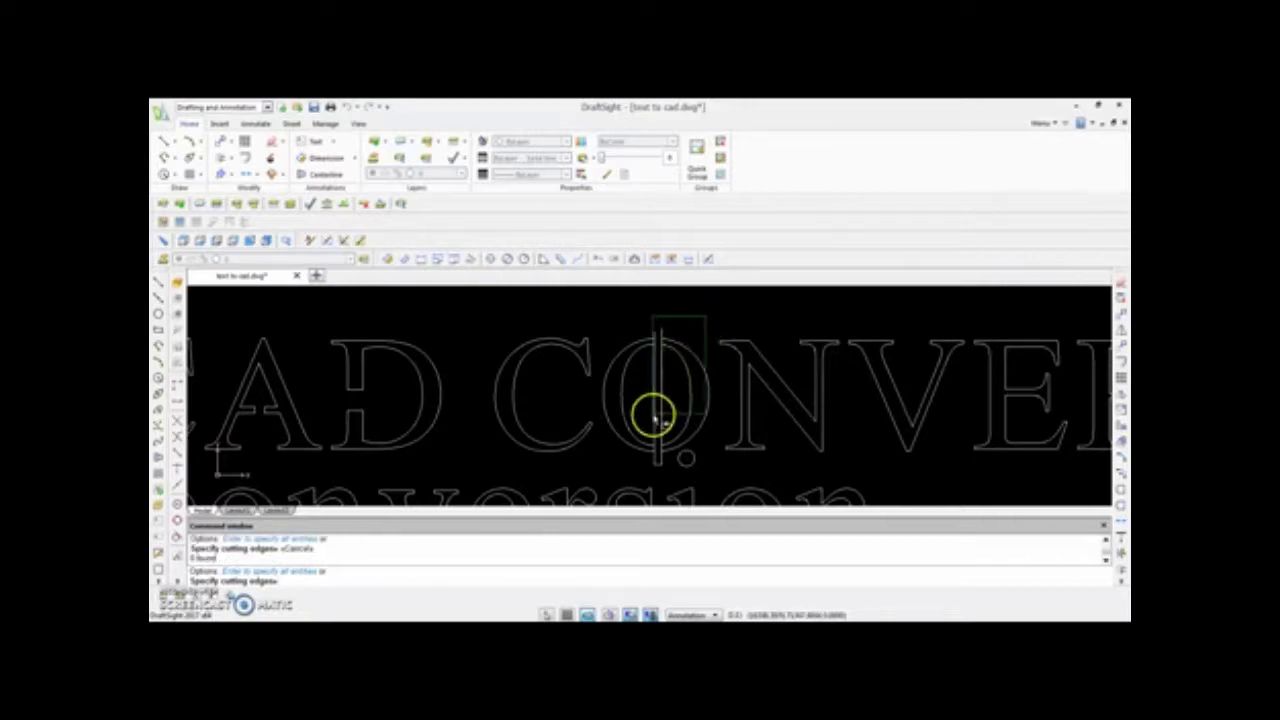
left_click(664, 466)
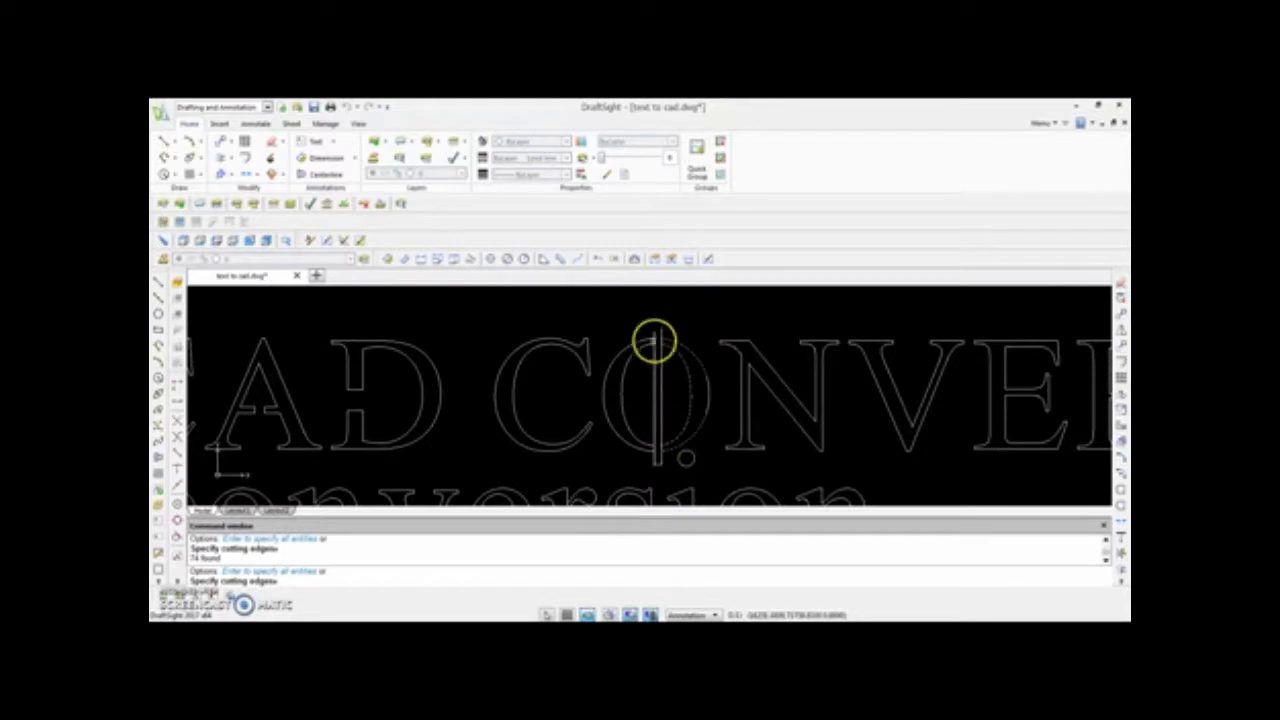
left_click(651, 334)
left_click(620, 471)
scroll(657, 337, "up", 3)
scroll(656, 336, "up", 4)
scroll(654, 340, "down", 8)
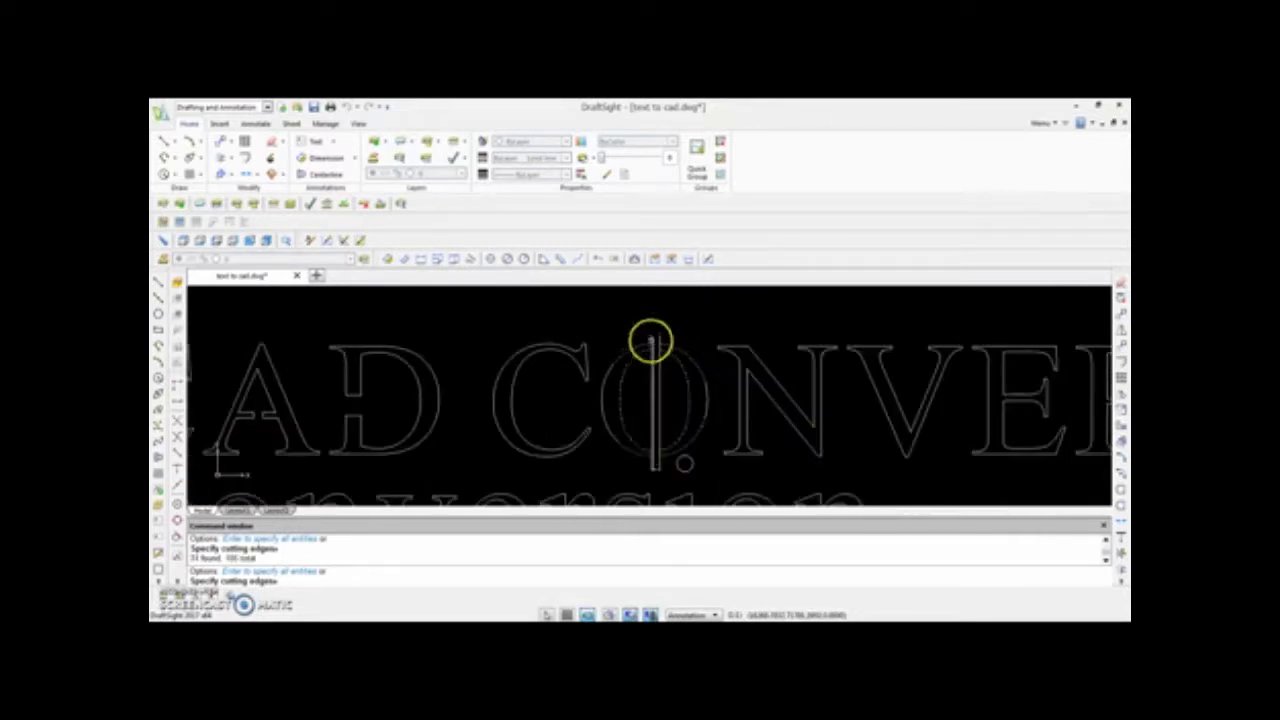
scroll(652, 460, "up", 6)
scroll(651, 458, "down", 5)
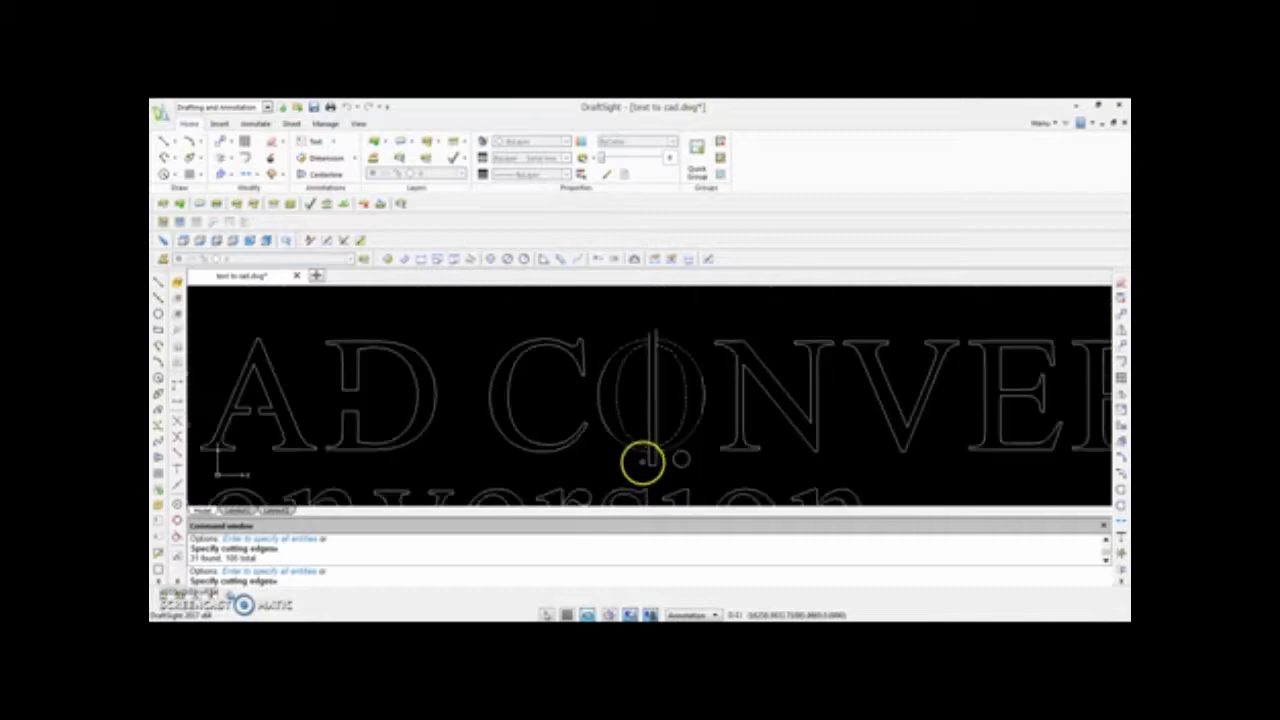
key("Return")
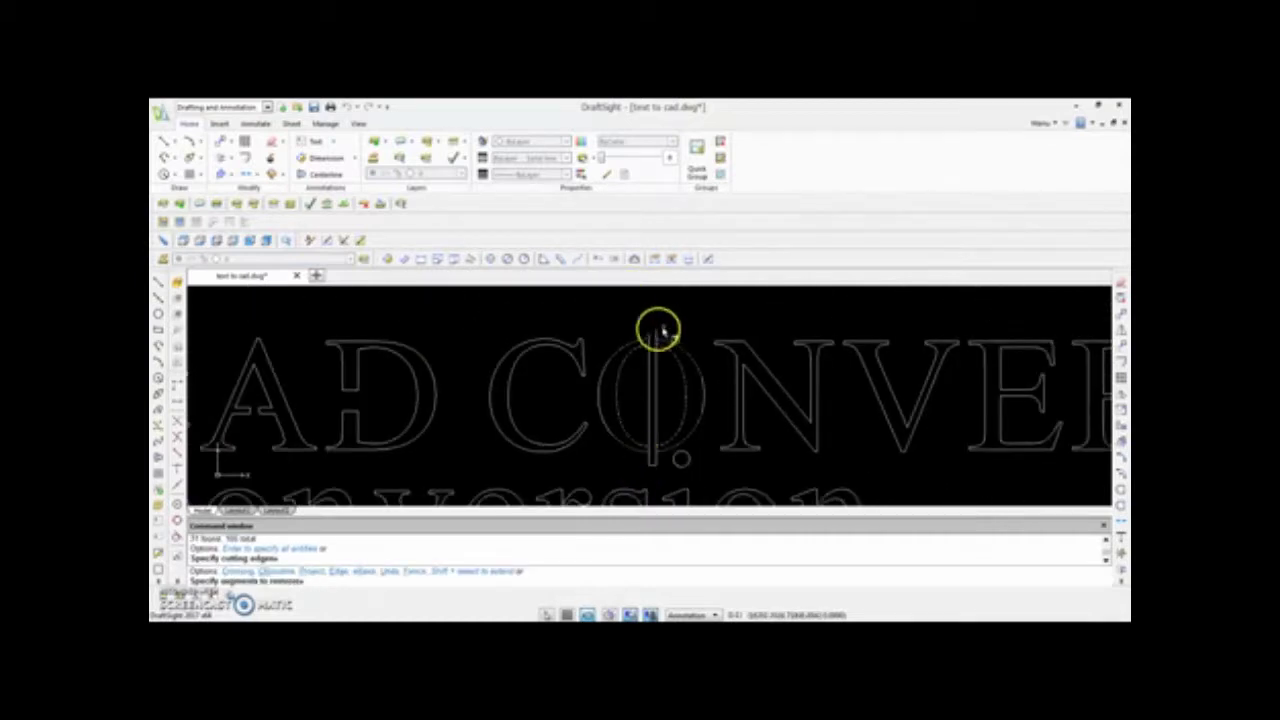
left_click(638, 340)
left_click(649, 385)
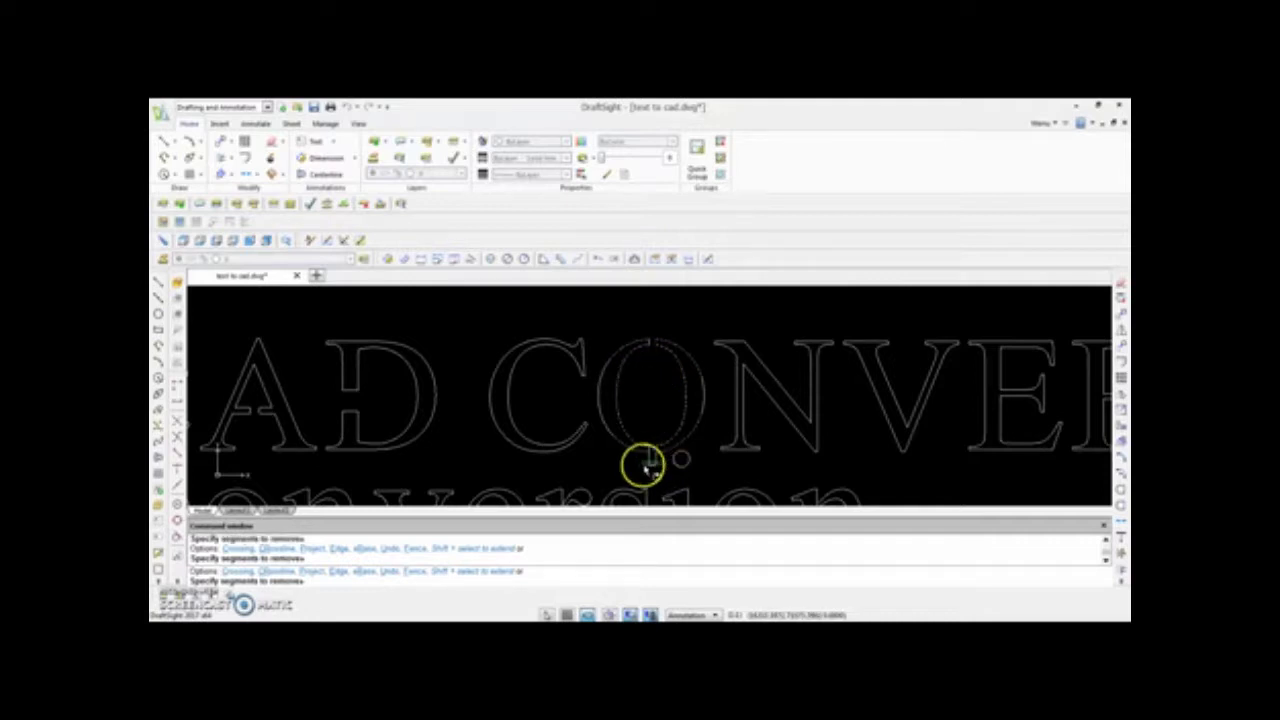
left_click(643, 461)
Try to close the open upper end of the O's right half with a vertical line, and delete the misplaced line.
scroll(643, 414, "up", 5)
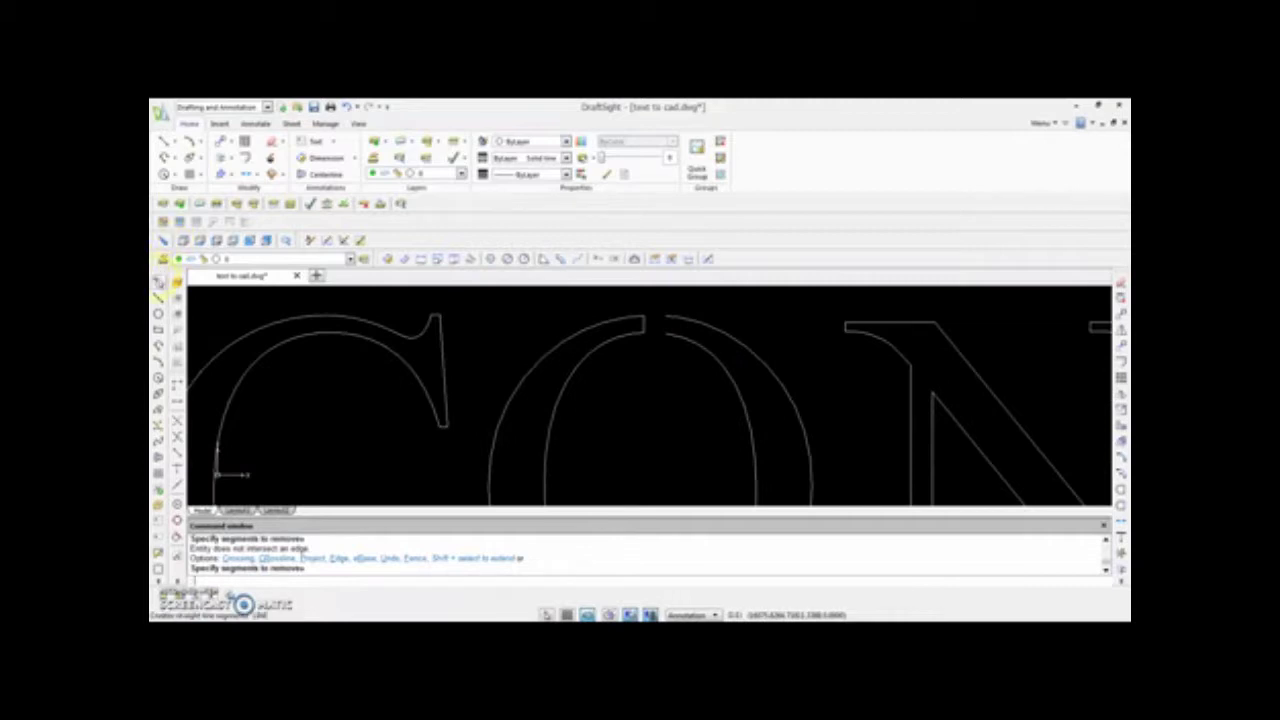
left_click(160, 283)
scroll(658, 340, "up", 4)
scroll(687, 390, "down", 3)
scroll(683, 340, "up", 3)
left_click(677, 357)
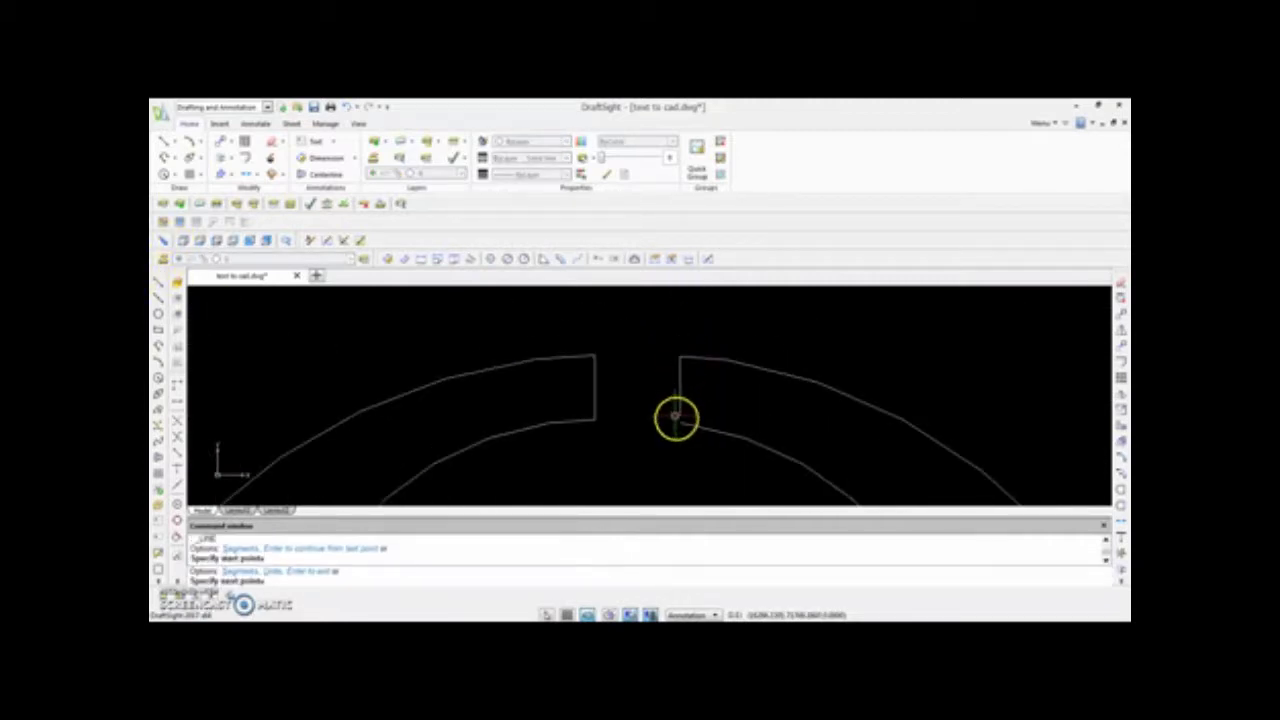
key("Escape")
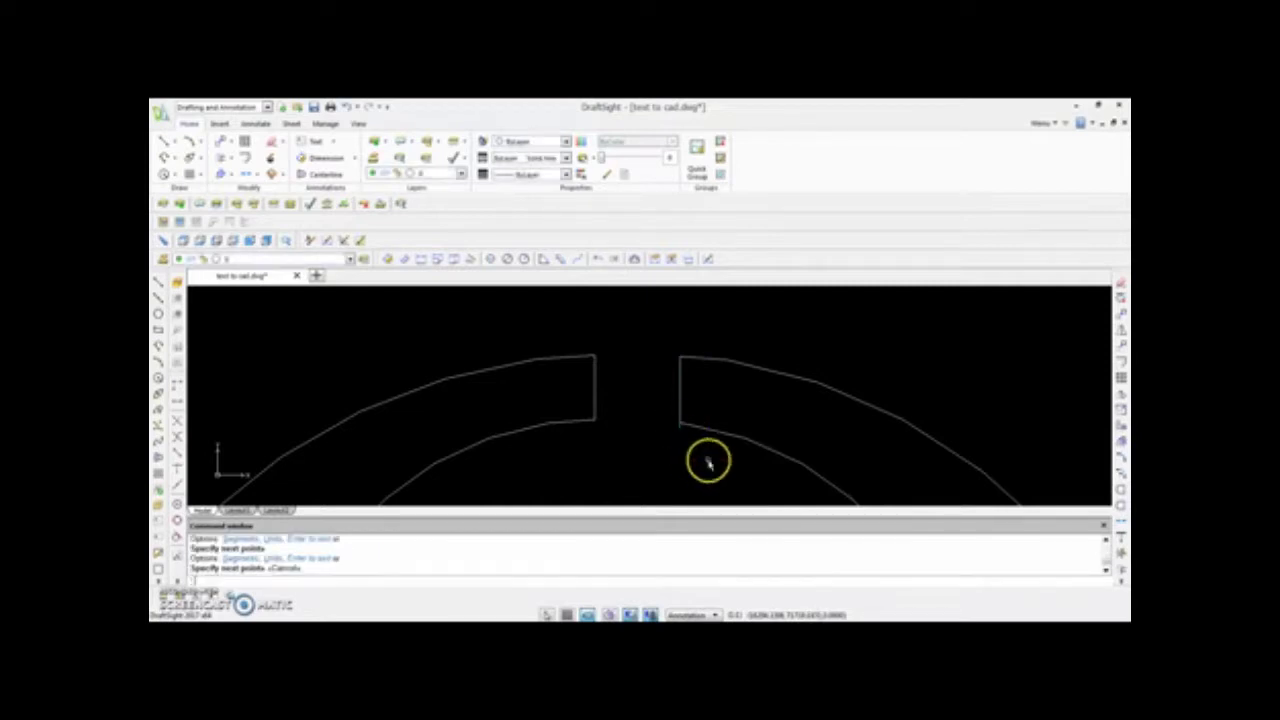
left_click(703, 391)
left_click(667, 400)
key("Delete")
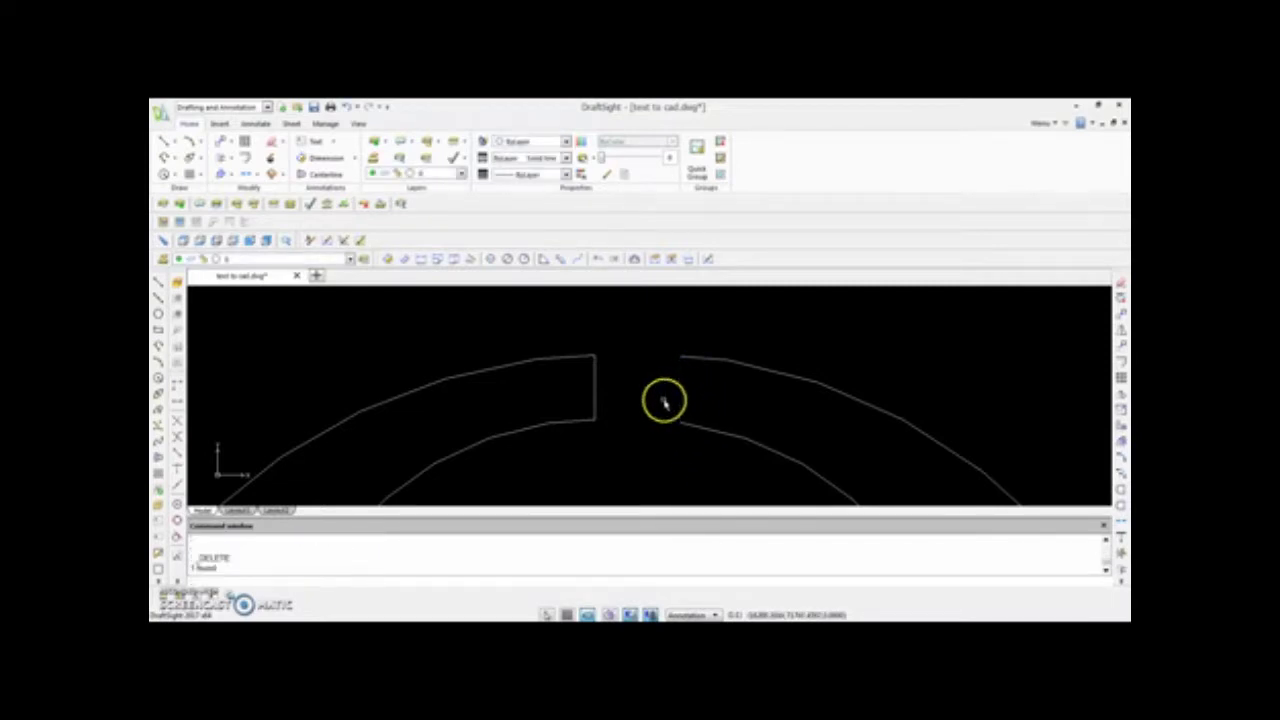
Draw a vertical line joining the outer and inner outline endpoints at the upper end of the O's right half.
left_click(158, 282)
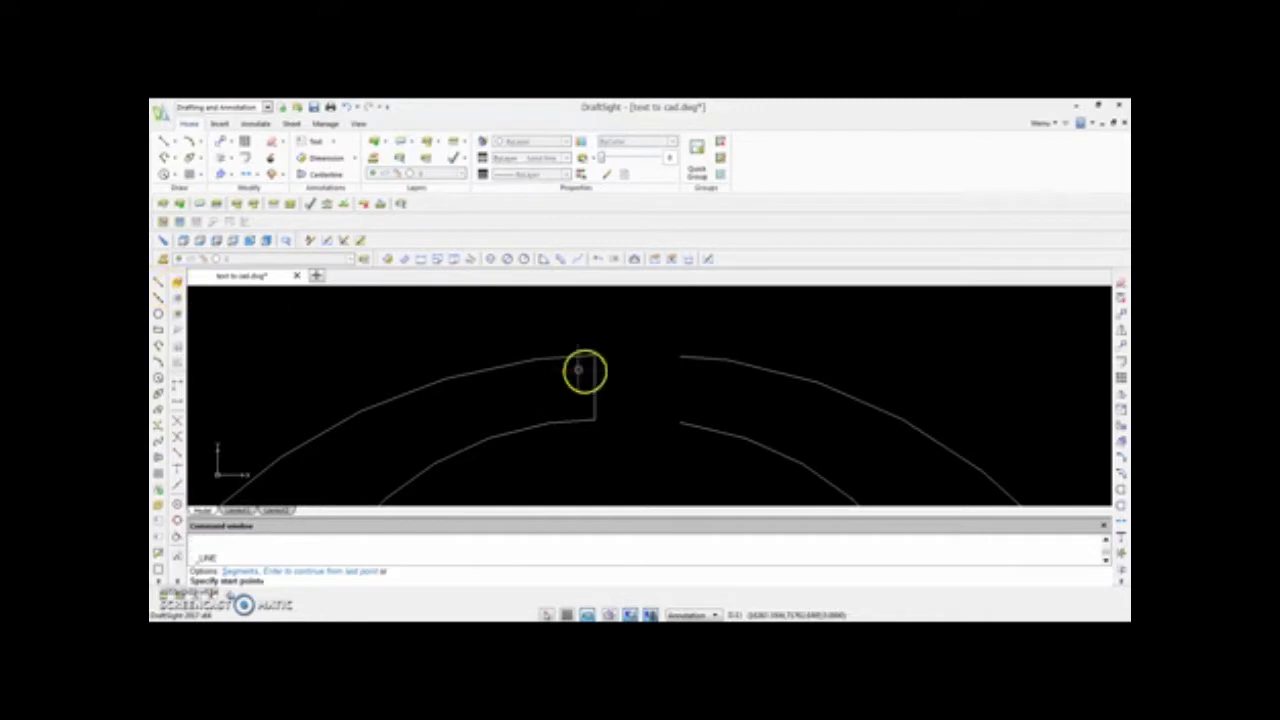
left_click(679, 357)
left_click(676, 425)
scroll(676, 425, "down", 2)
scroll(669, 391, "down", 1)
key("Escape")
Draw a vertical line joining the inner and outer outline endpoints at the lower end of the O's right half.
scroll(669, 393, "down", 5)
scroll(664, 446, "up", 4)
scroll(663, 490, "down", 2)
scroll(663, 470, "up", 3)
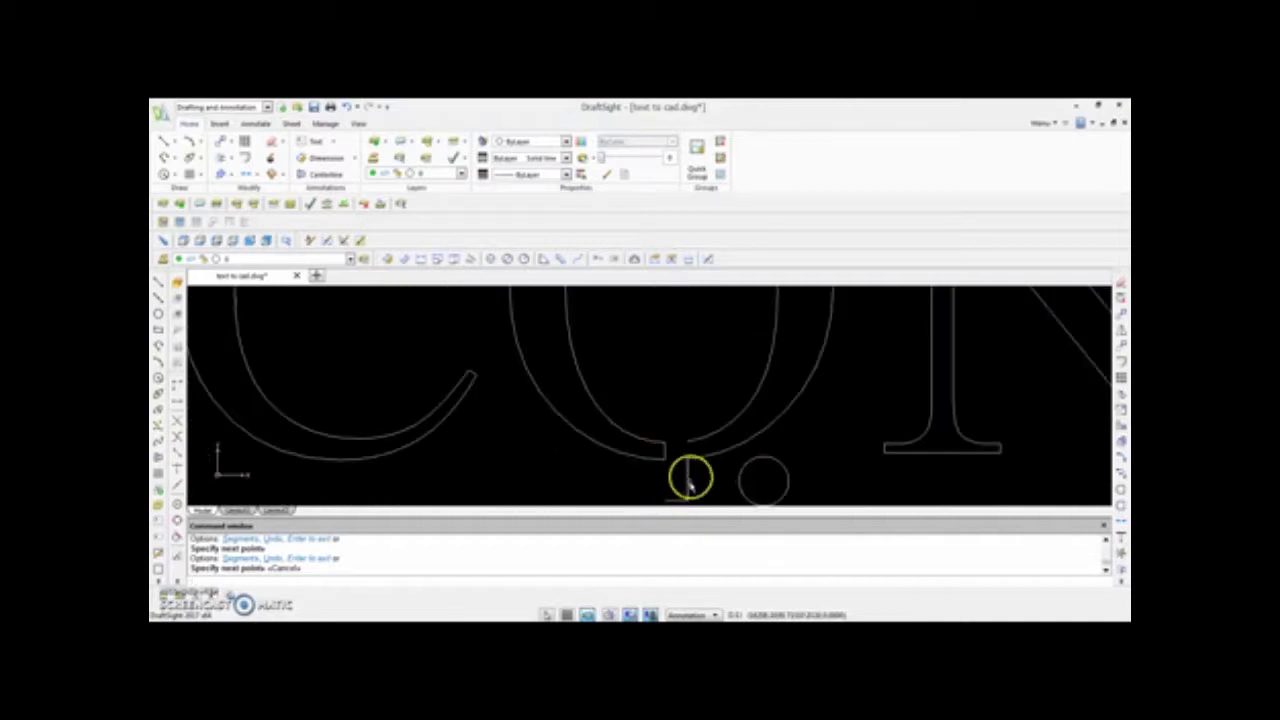
scroll(689, 451, "up", 3)
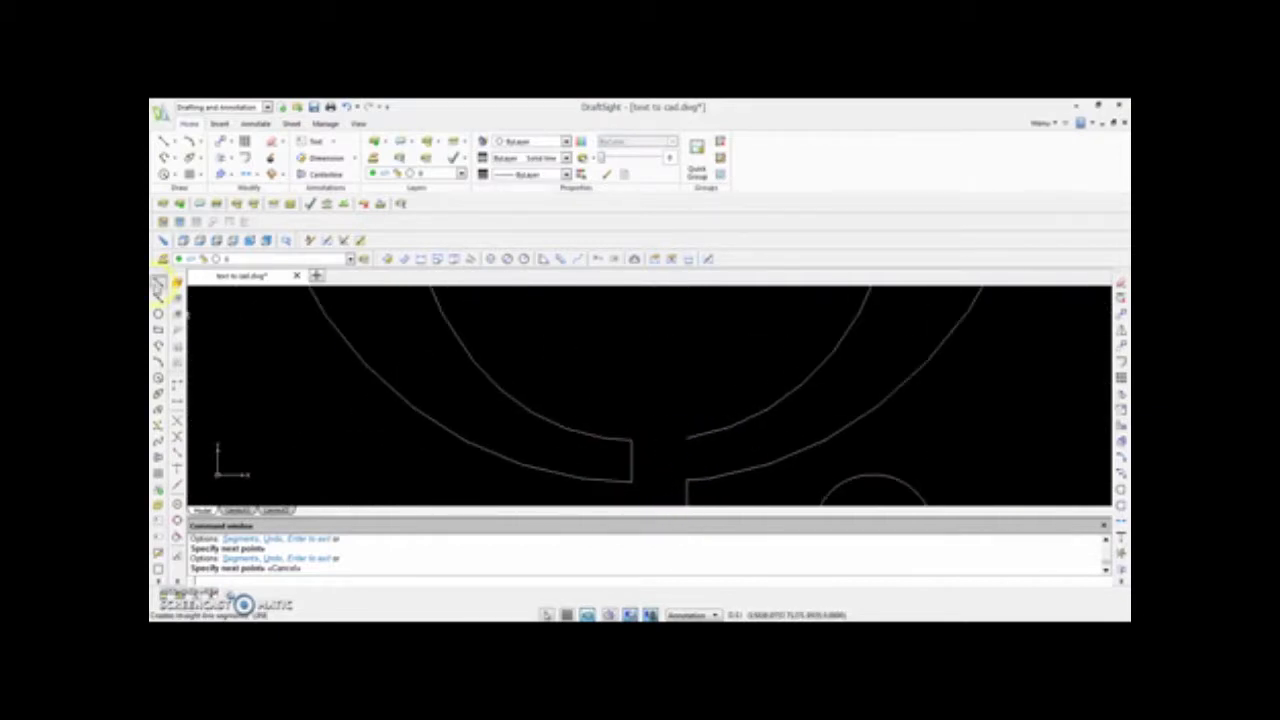
left_click(158, 285)
left_click(687, 437)
left_click(688, 478)
key("Escape")
Delete the leftover vertical and short horizontal lines below the O's lower gap.
scroll(660, 455, "down", 3)
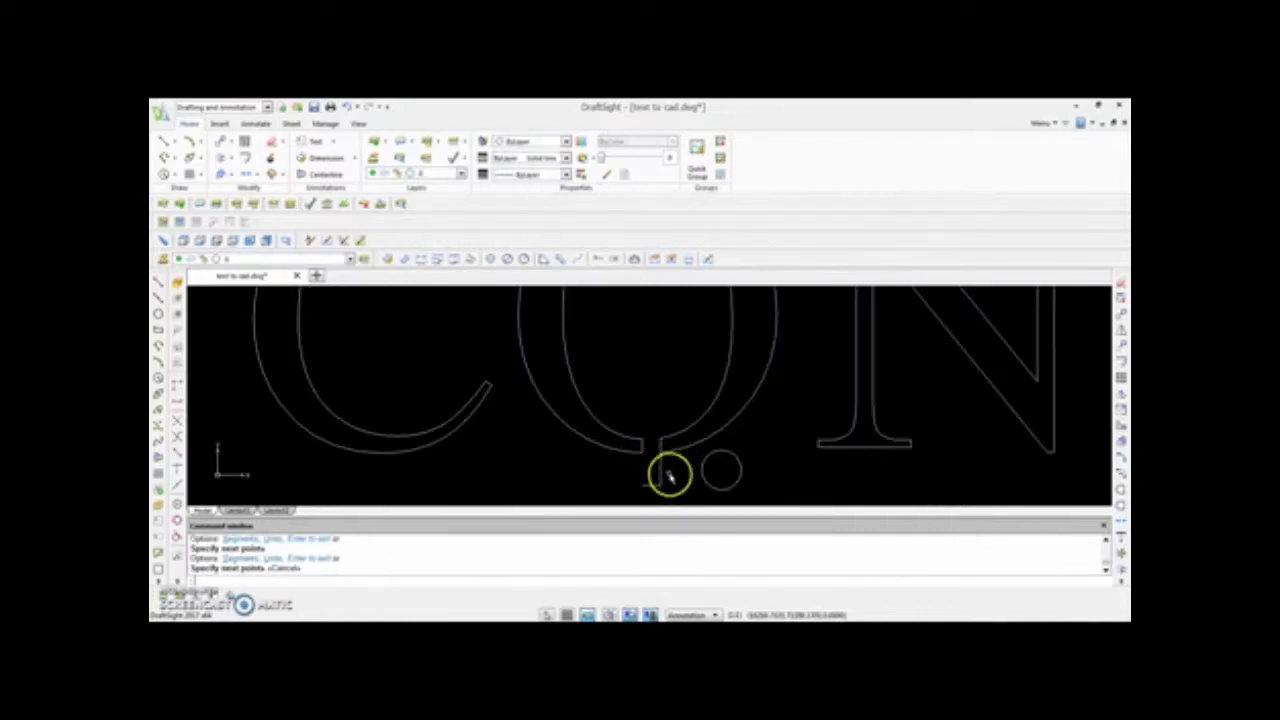
left_click(660, 481)
left_click(645, 487)
key("Delete")
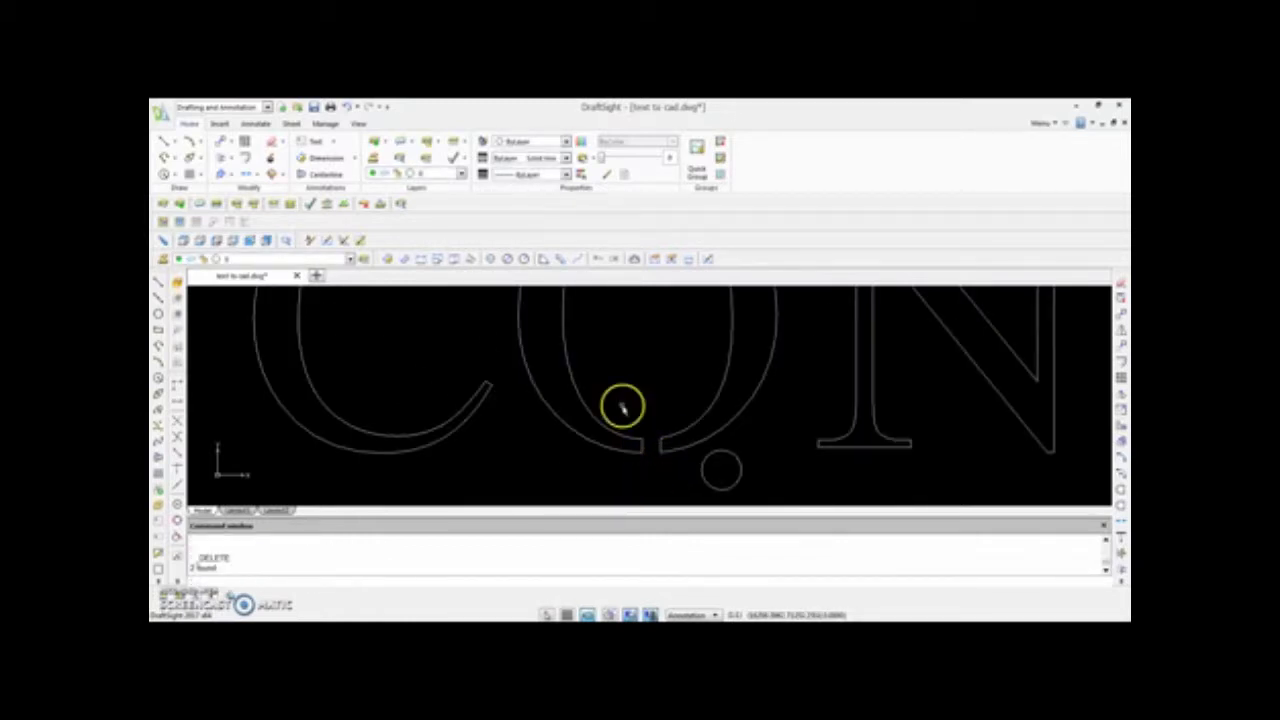
Draw two closely spaced horizontal lines across the R of CONVERSION through its stem and bowl, joined by a short vertical line beyond the bowl.
scroll(651, 466, "down", 2)
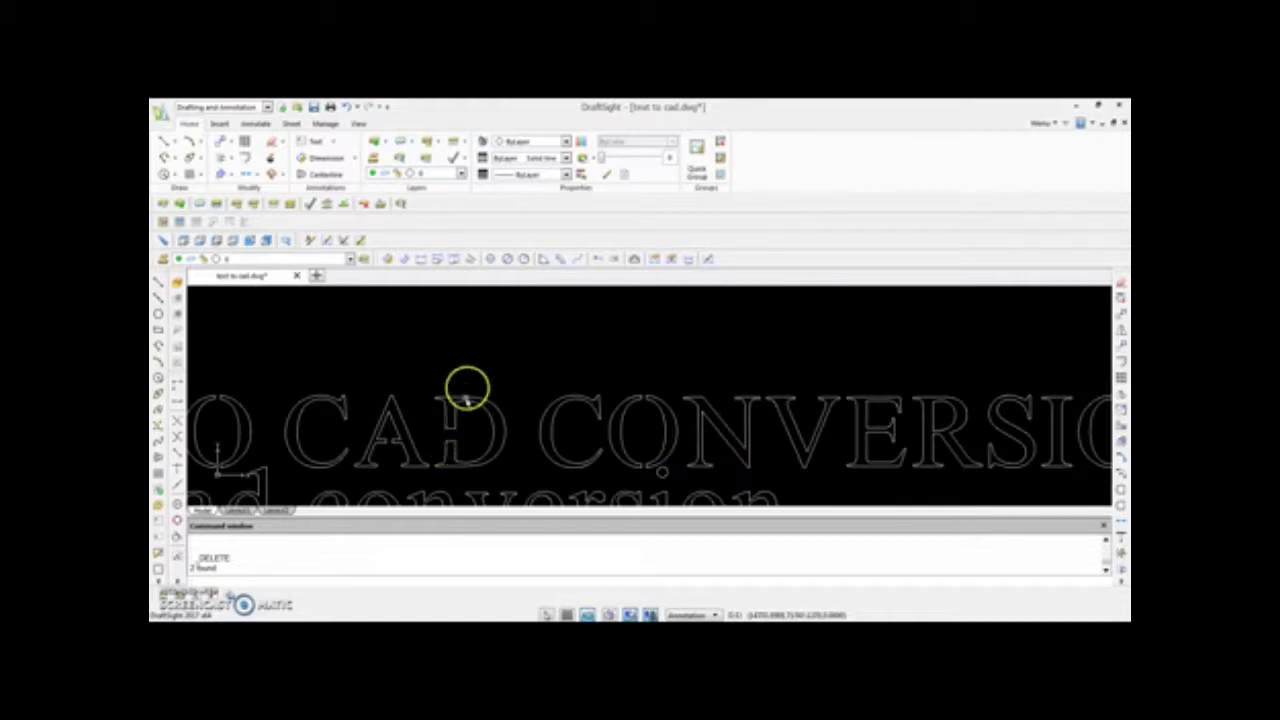
scroll(572, 428, "down", 2)
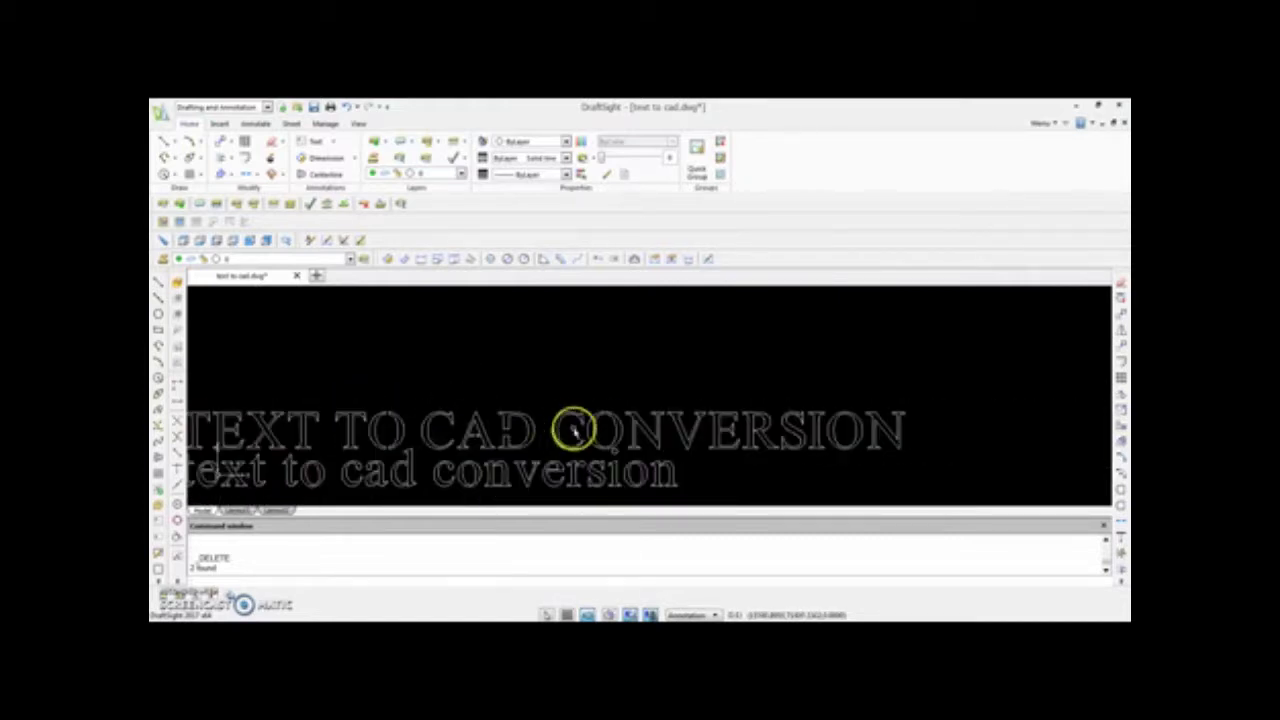
scroll(790, 428, "up", 5)
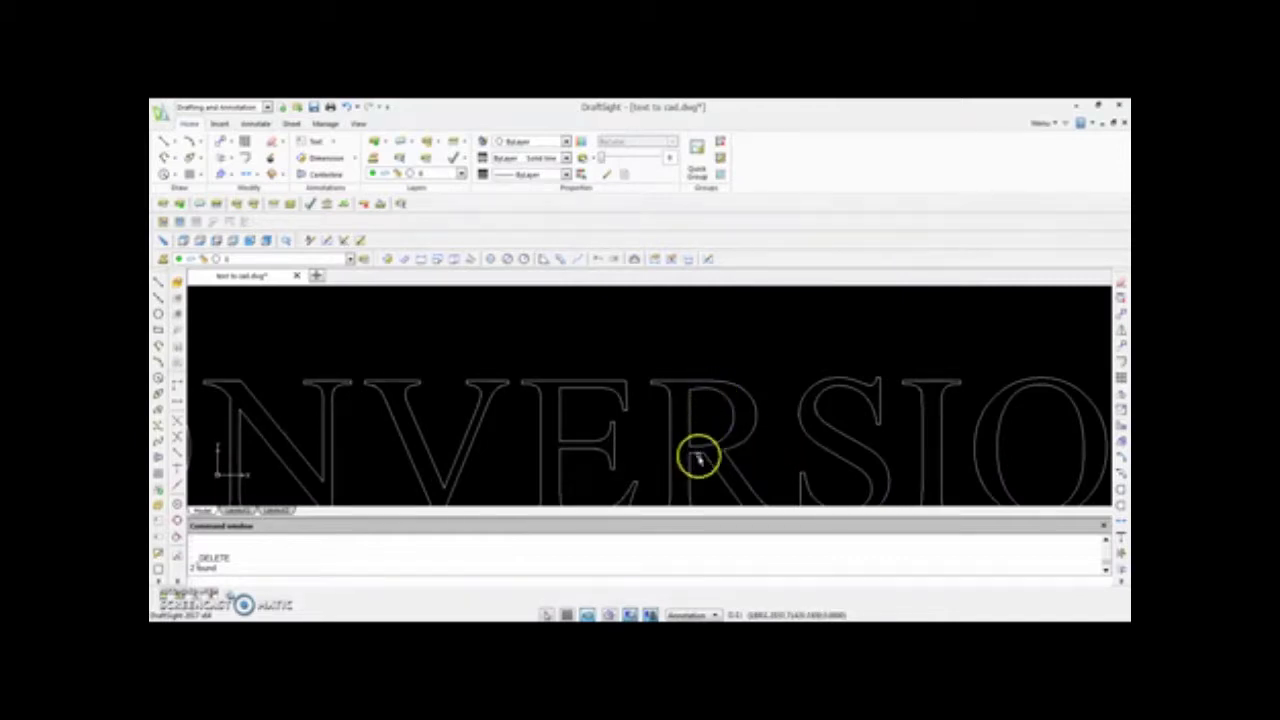
left_click(158, 284)
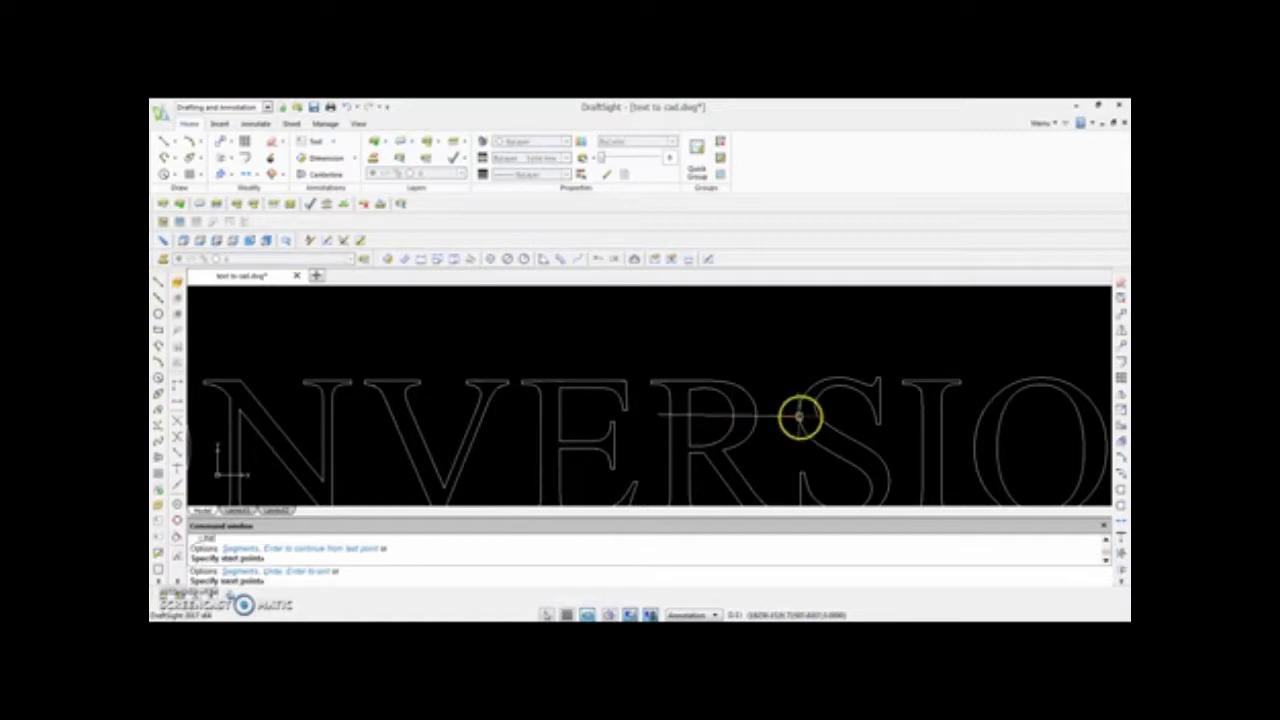
left_click(769, 416)
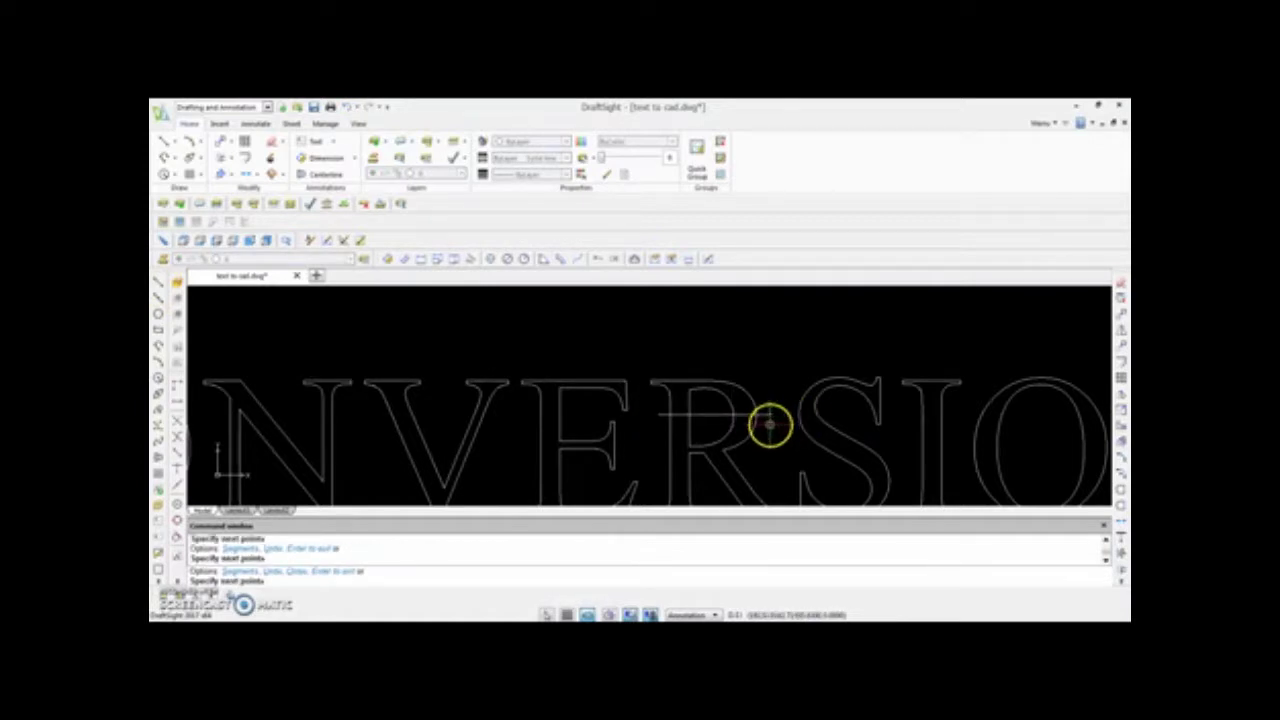
key("Escape")
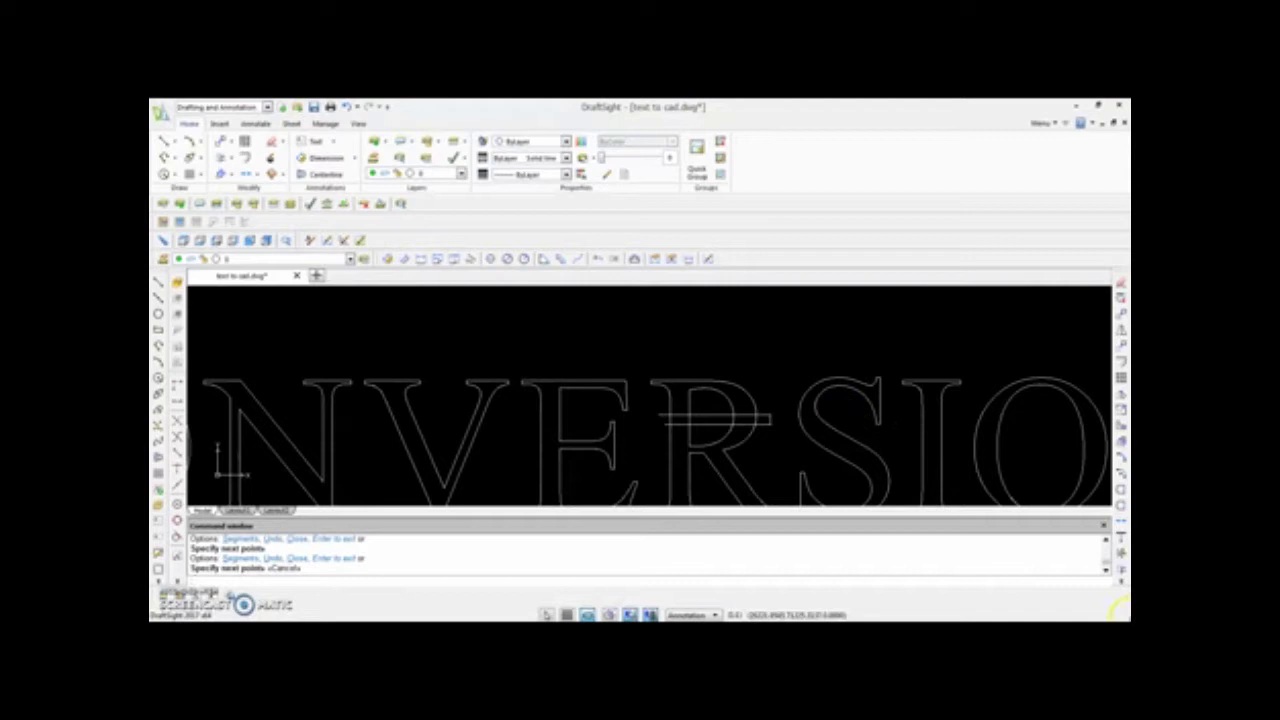
Trim both edges of the R's stem between the two horizontal lines, using the drawn lines as cutting edges.
left_click(1119, 553)
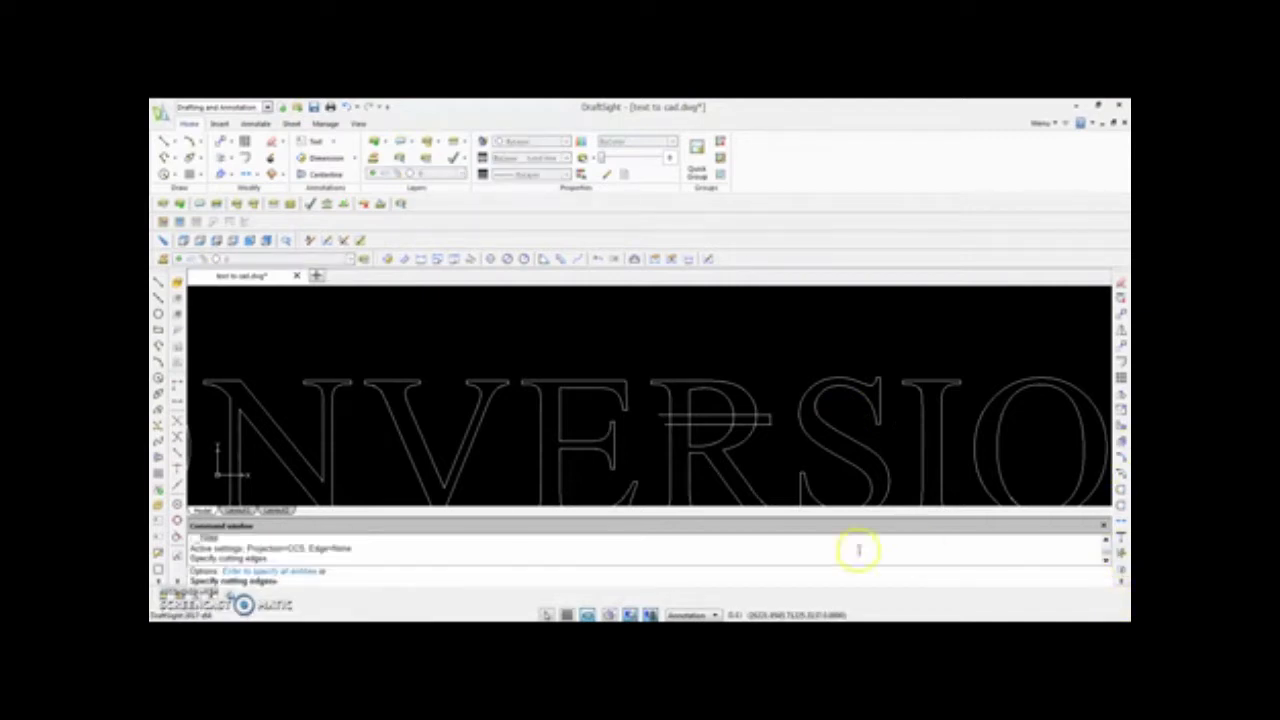
left_click(706, 424)
left_click(707, 417)
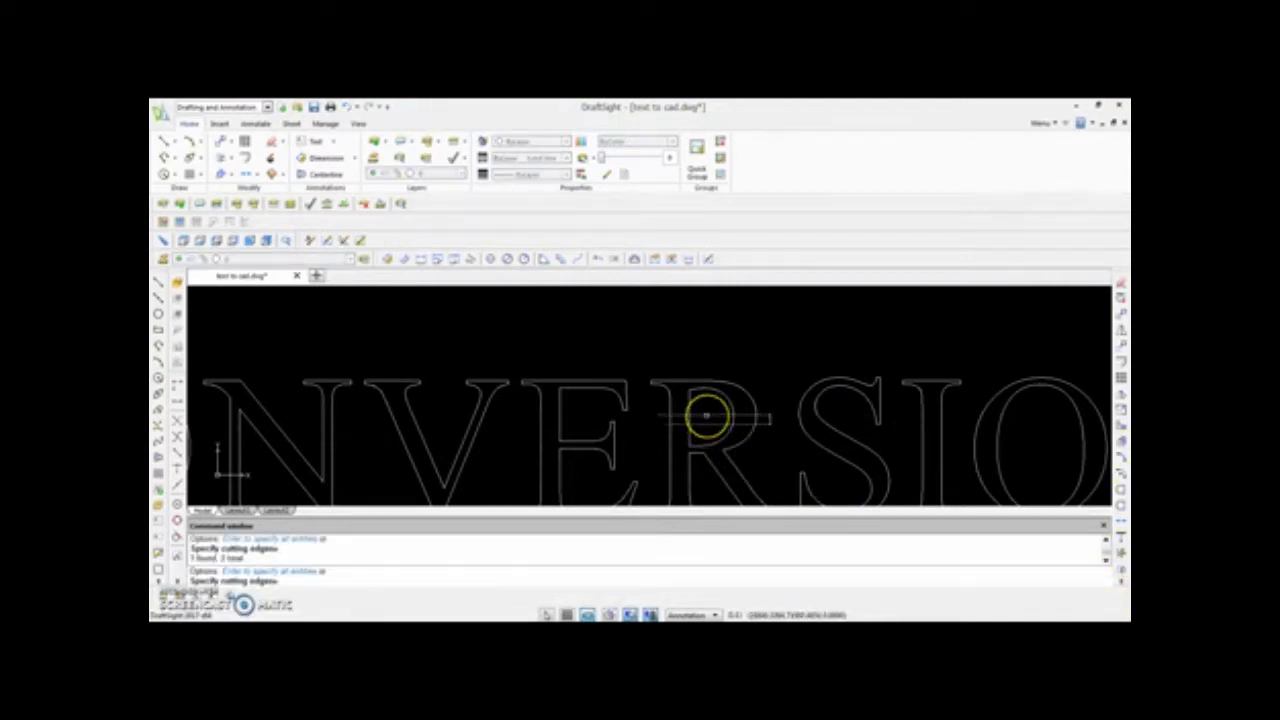
key("Return")
left_click(689, 417)
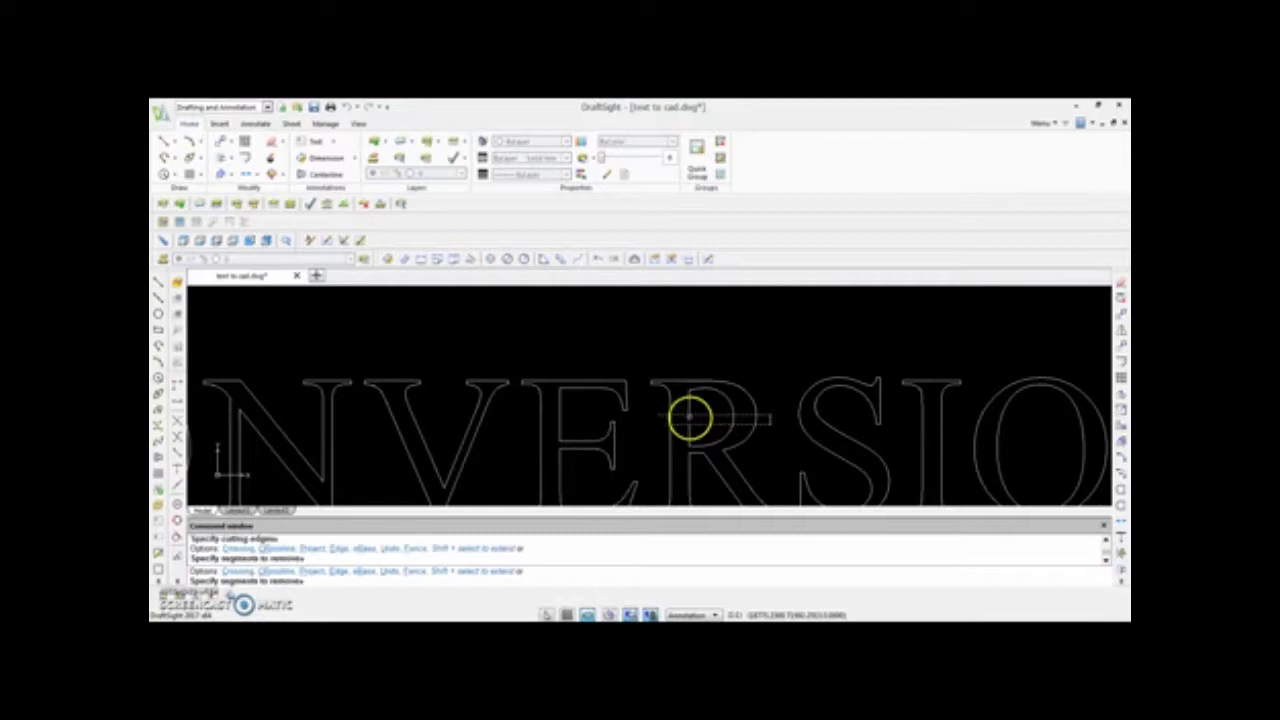
left_click(672, 422)
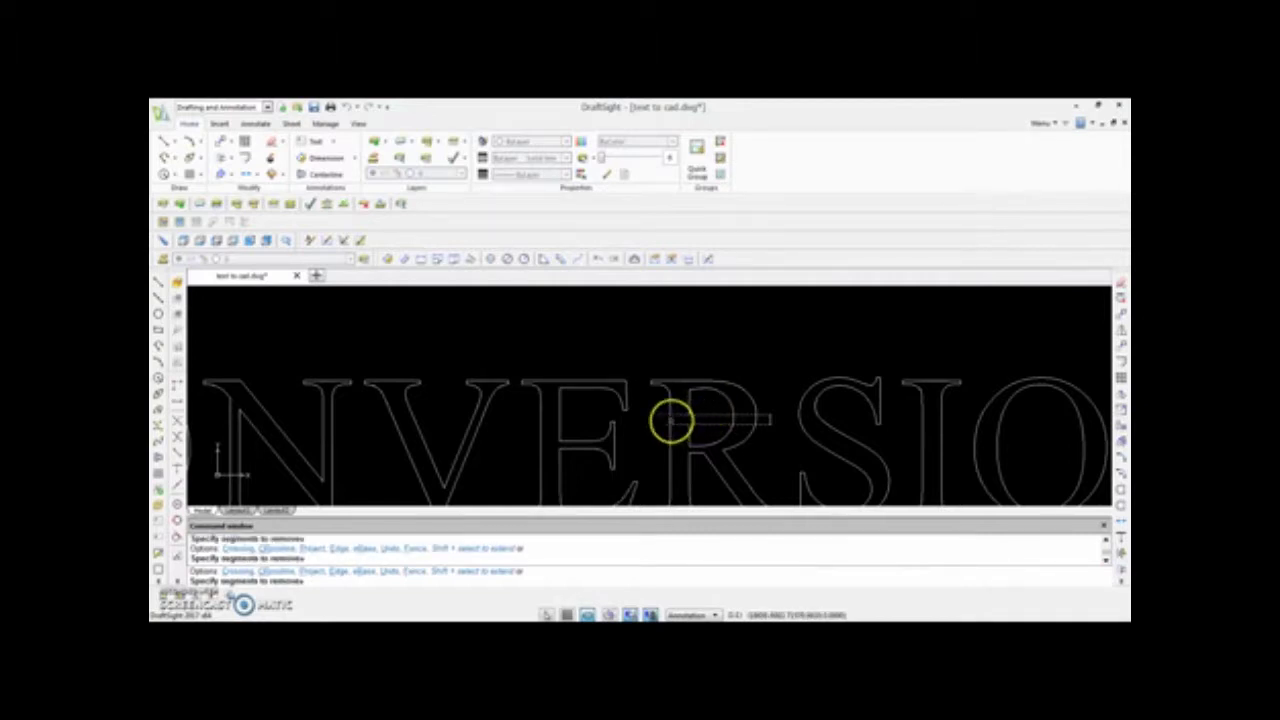
Trim the outer curve of the R's bowl between the two horizontal lines.
left_click(733, 420)
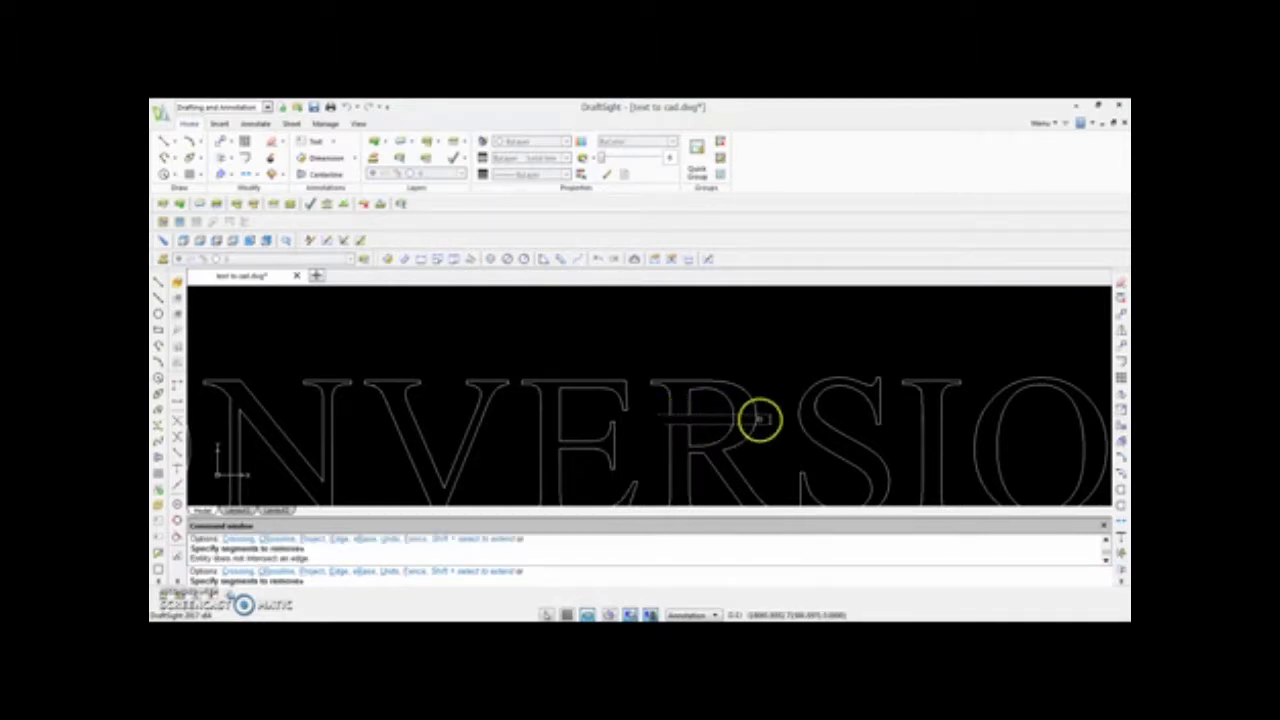
scroll(757, 421, "up", 5)
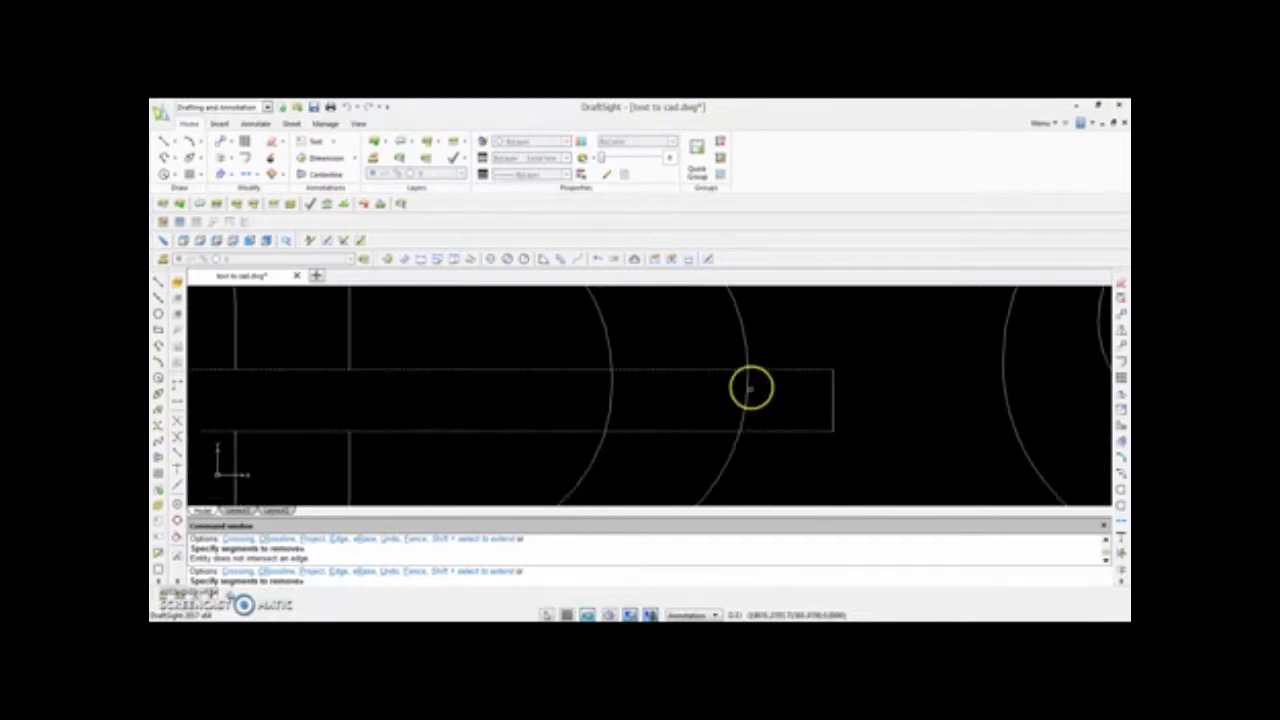
scroll(748, 375, "up", 4)
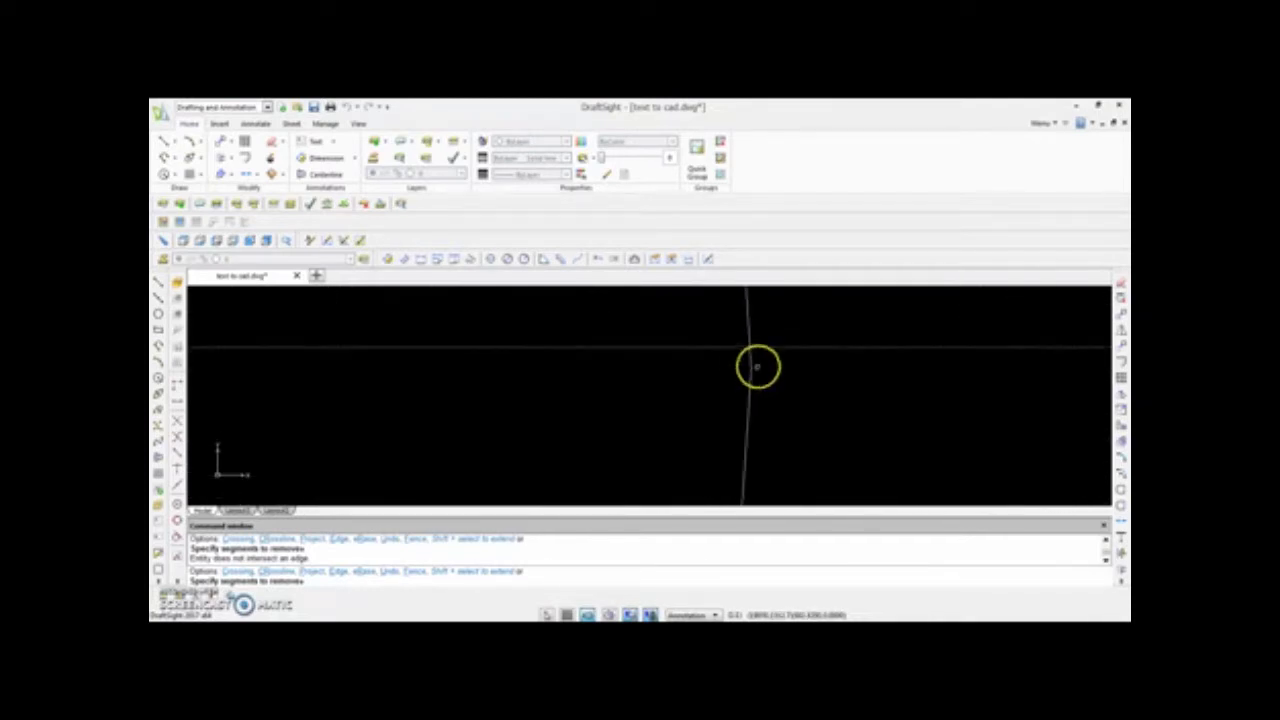
left_click(750, 355)
scroll(750, 355, "down", 3)
scroll(757, 371, "up", 5)
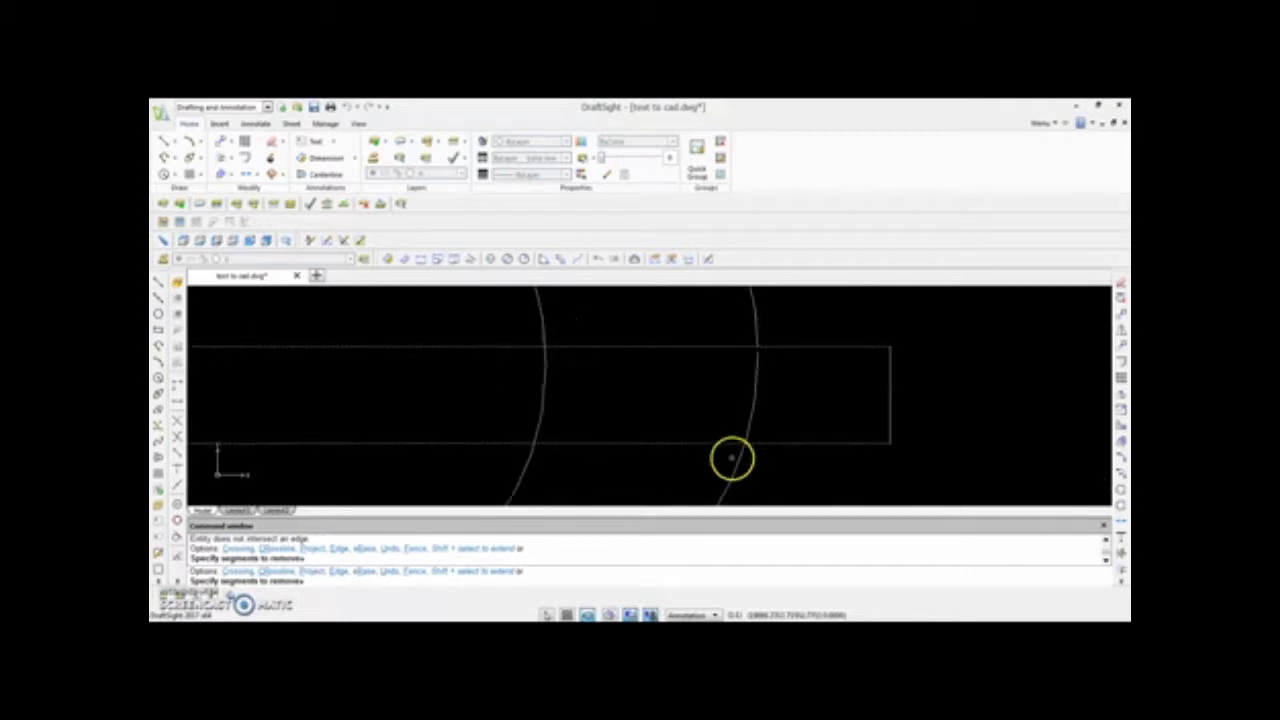
scroll(757, 425, "up", 3)
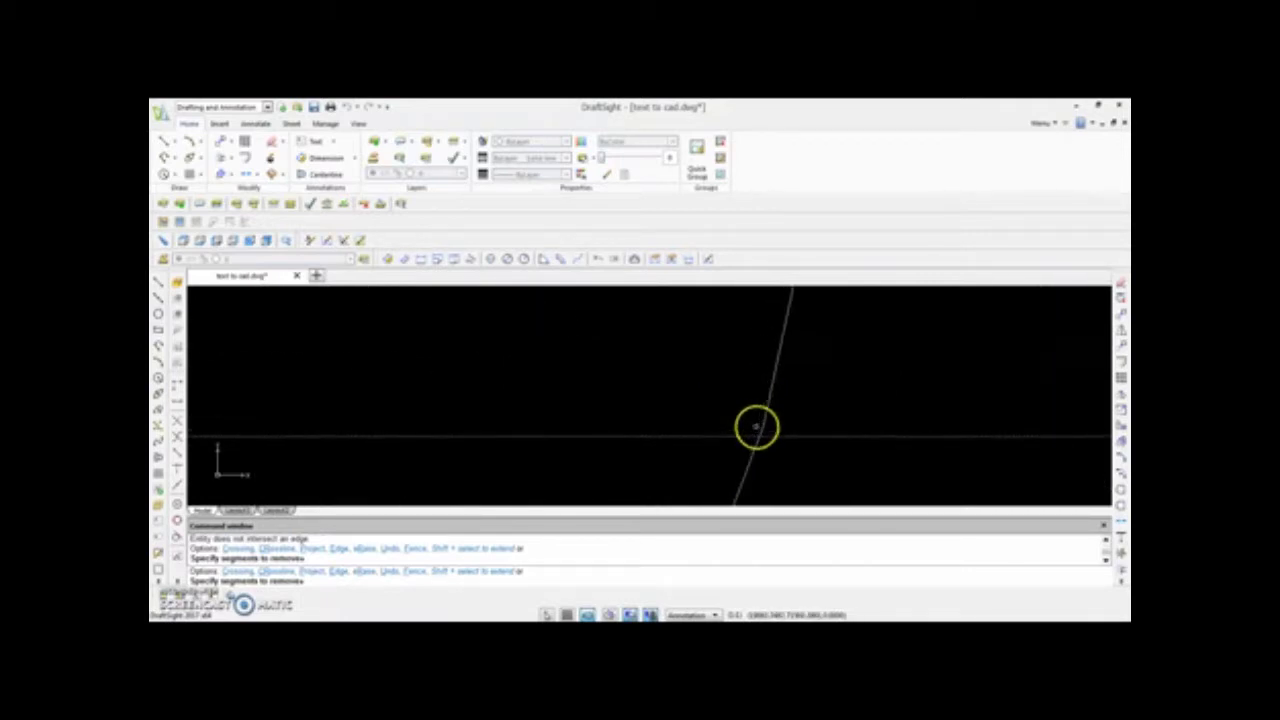
left_click(767, 428)
scroll(764, 425, "down", 5)
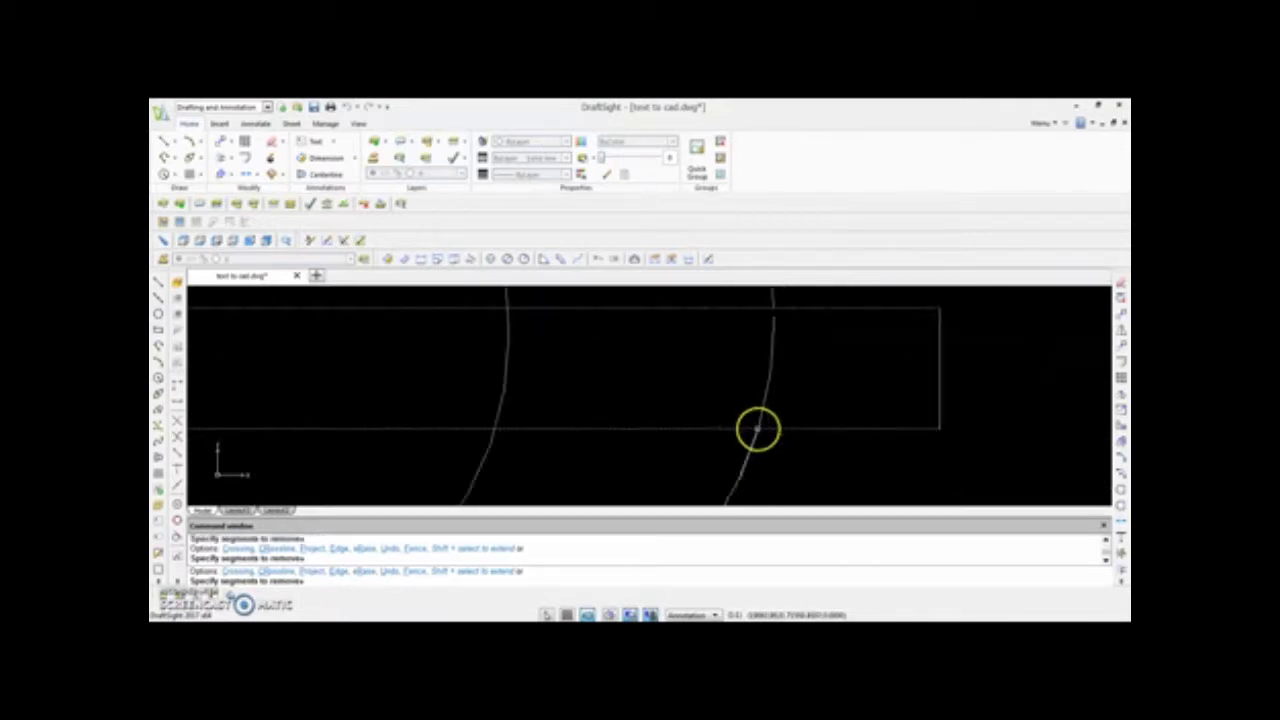
Trim the inner curve of the R's bowl between the two horizontal lines.
scroll(663, 392, "up", 5)
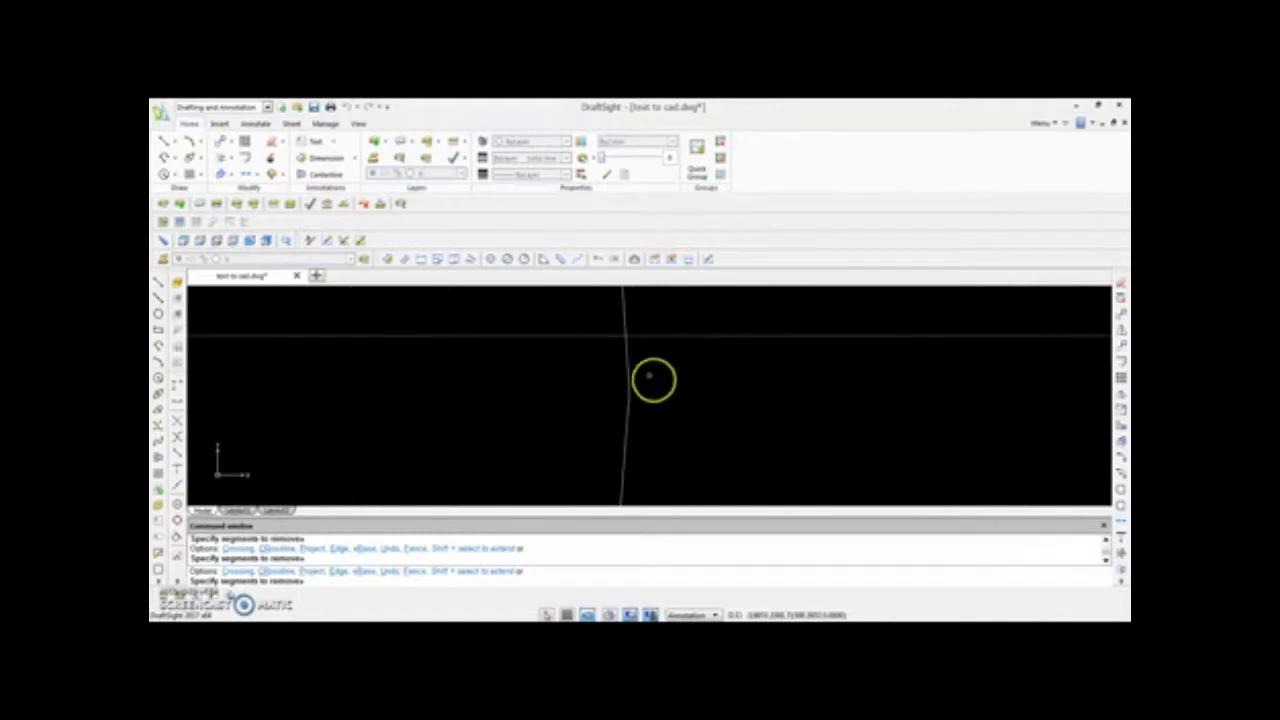
scroll(638, 365, "down", 3)
scroll(640, 417, "up", 3)
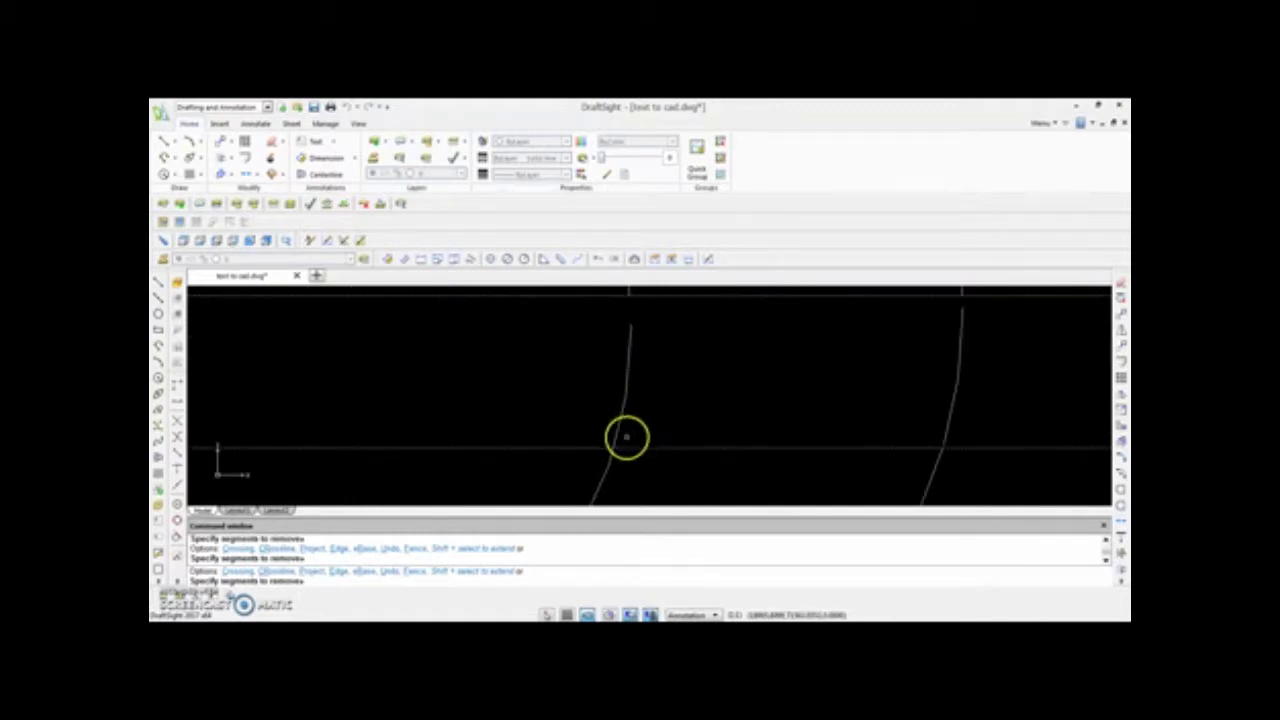
key("Escape")
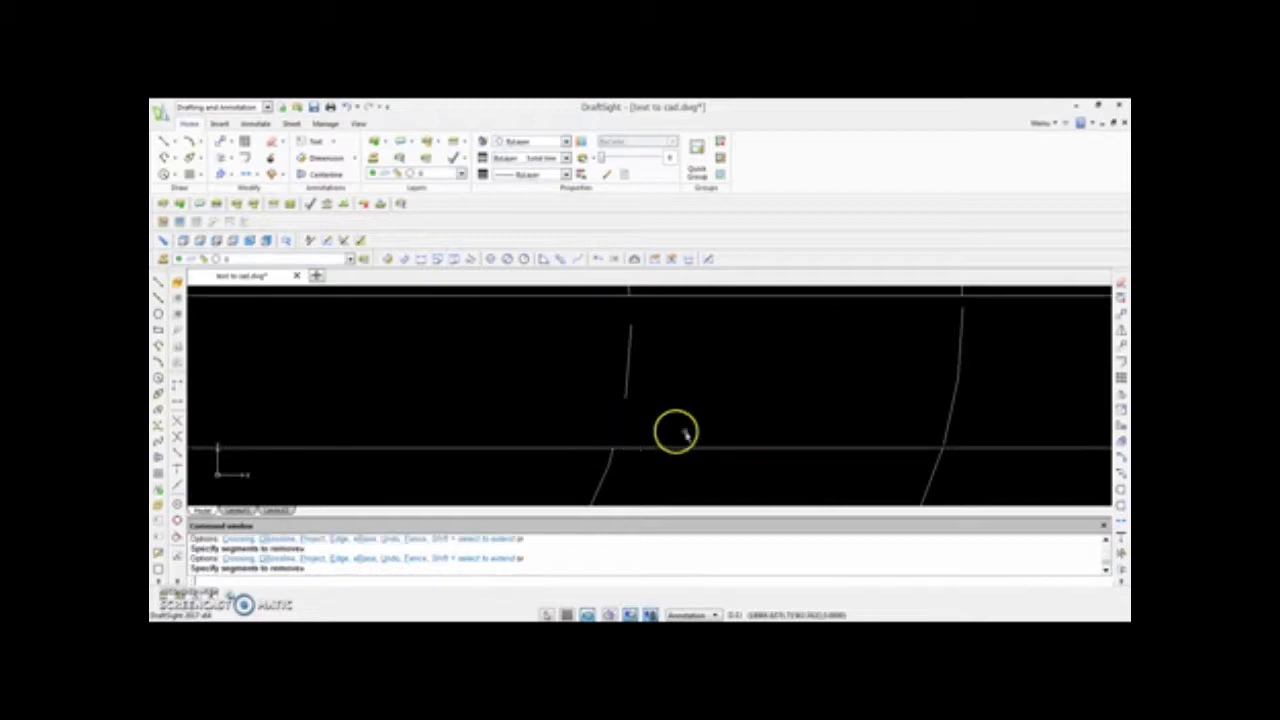
Delete the leftover curve fragments between the two horizontal lines at the R's bowl.
left_click(1060, 346)
left_click(531, 410)
key("Delete")
scroll(740, 366, "down", 3)
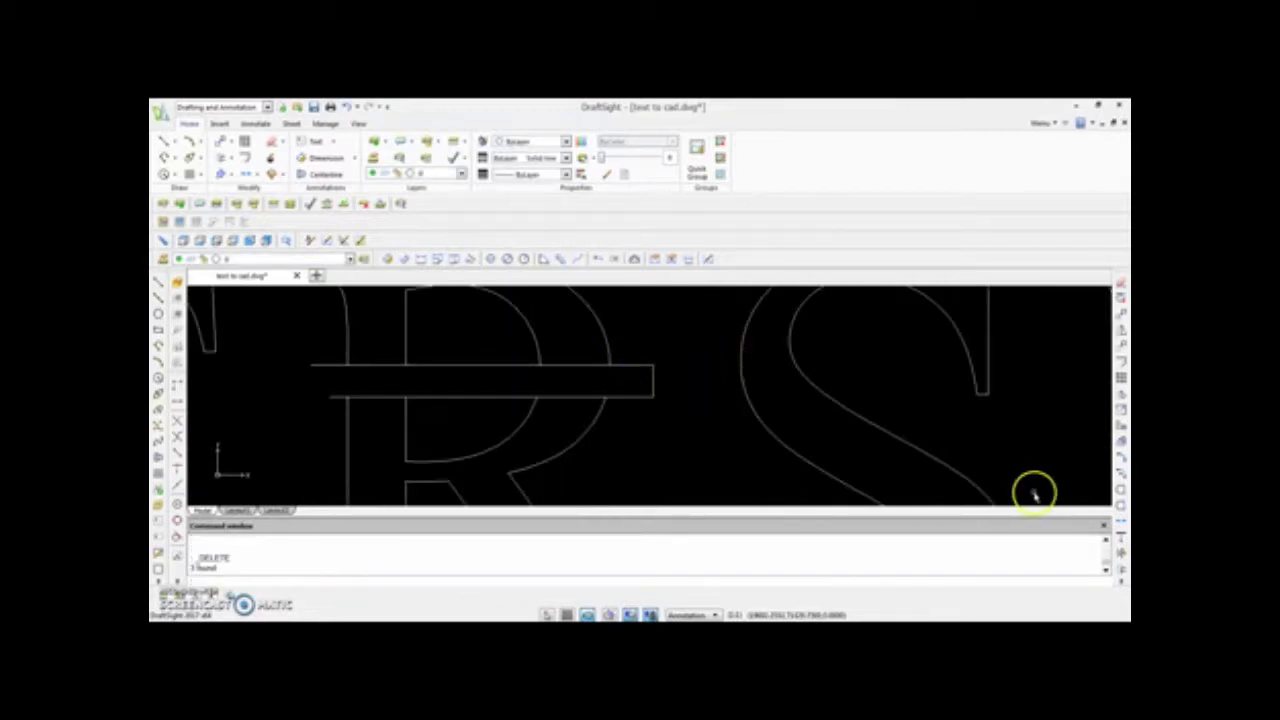
Trim both horizontal lines to the R's outline, removing the parts inside the counter and beyond the stem and bowl.
left_click(1114, 557)
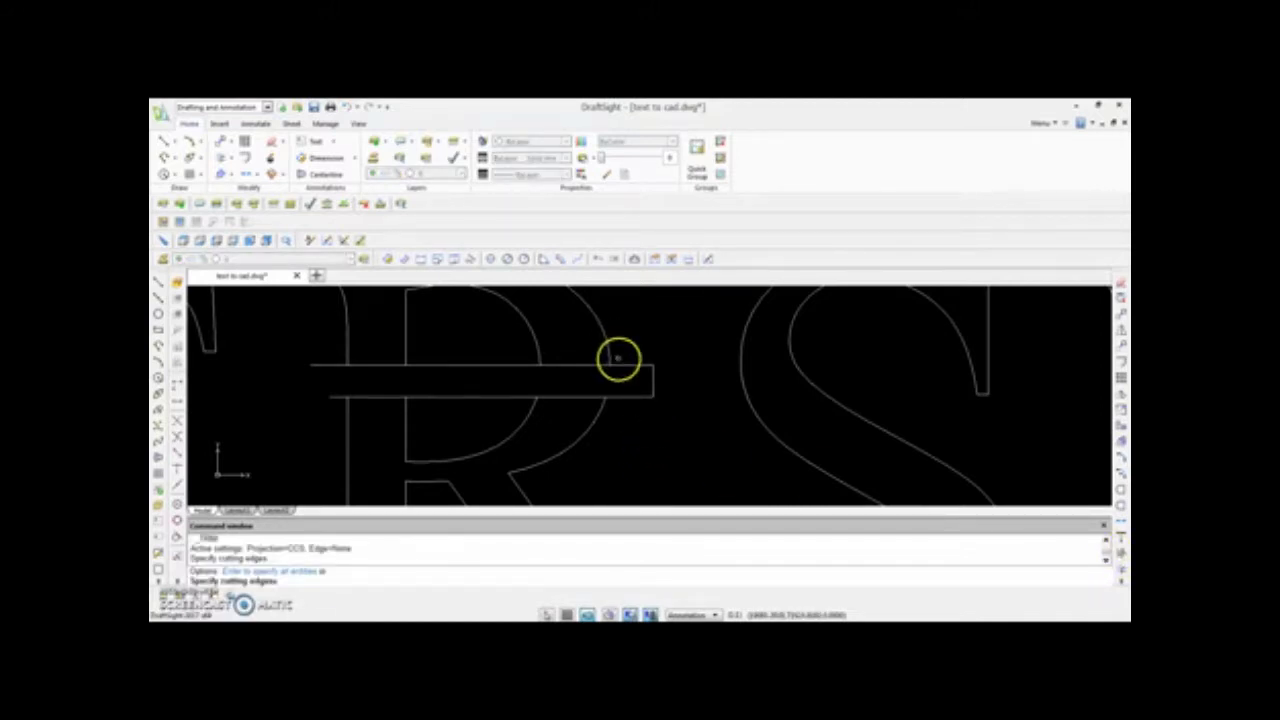
left_click(617, 358)
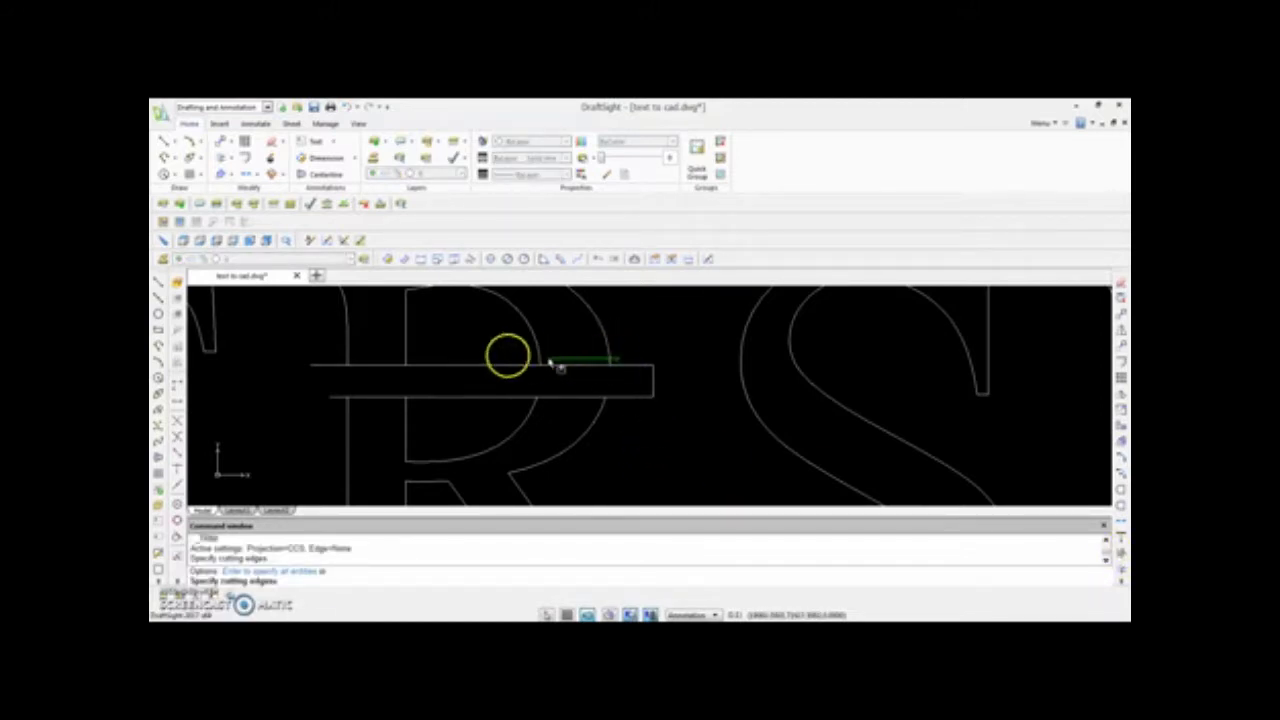
left_click(325, 362)
scroll(600, 365, "up", 5)
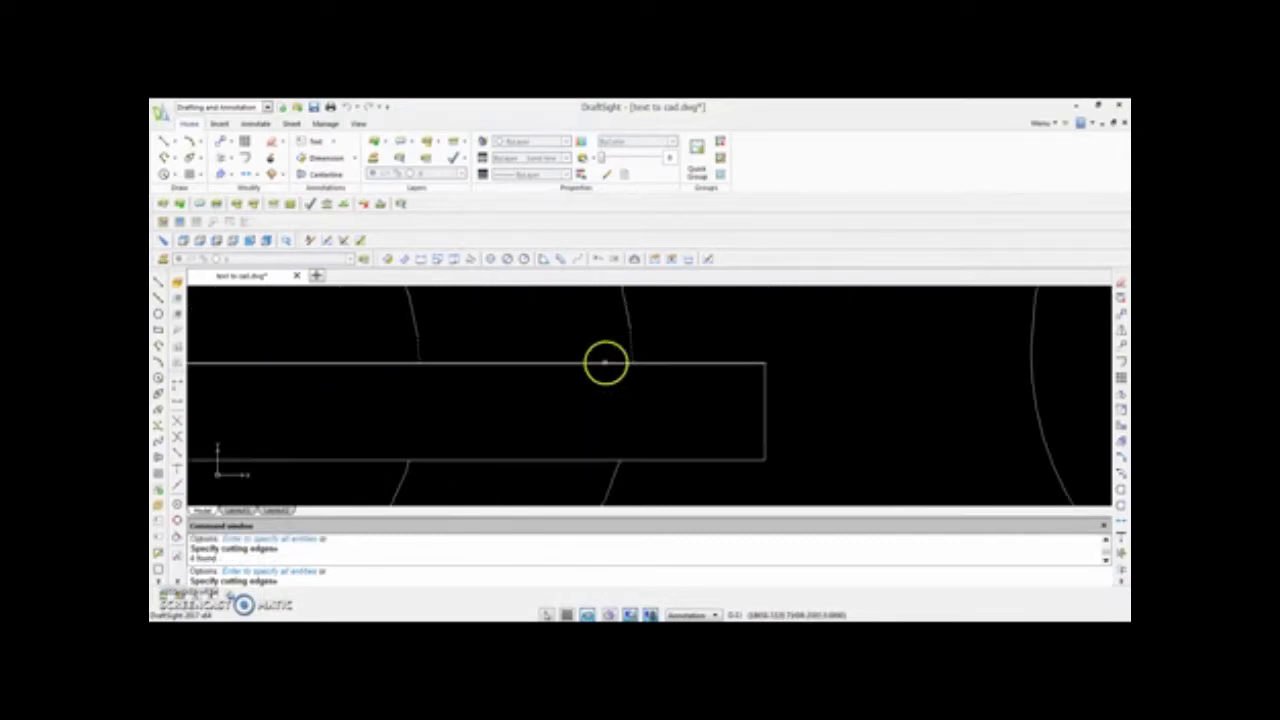
scroll(676, 361, "down", 5)
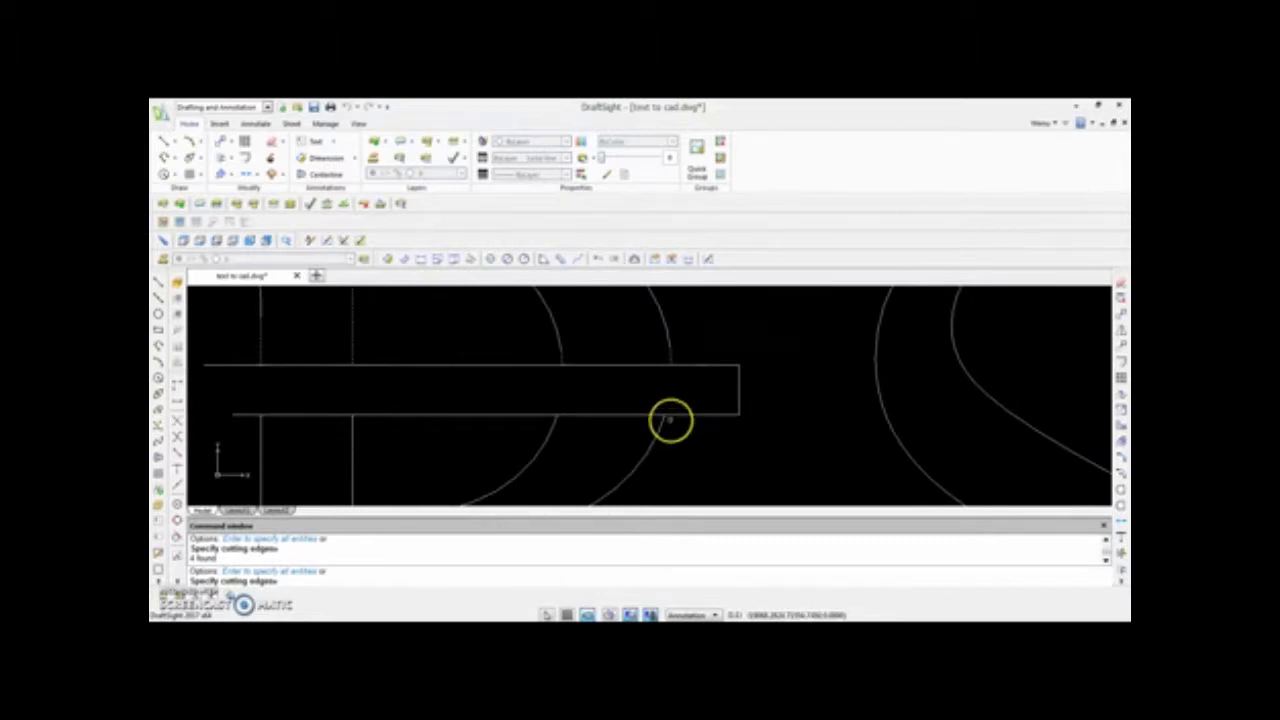
left_click(670, 420)
left_click(236, 437)
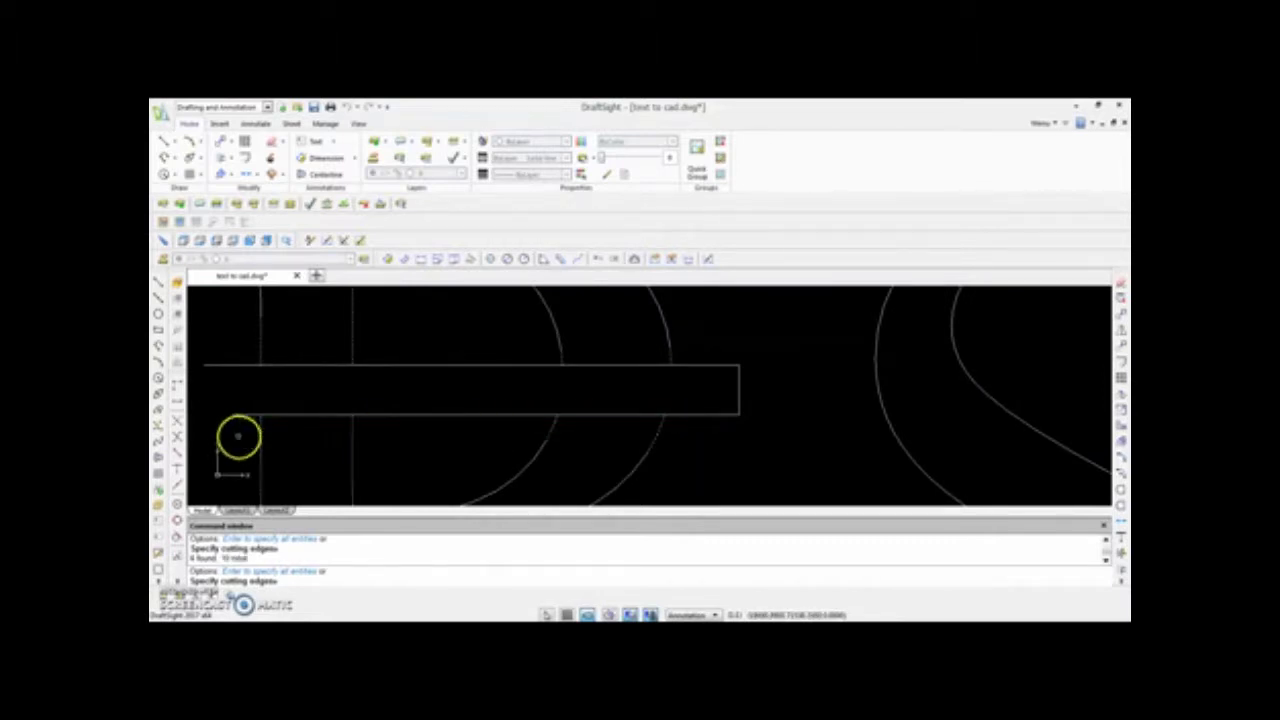
scroll(546, 434, "up", 5)
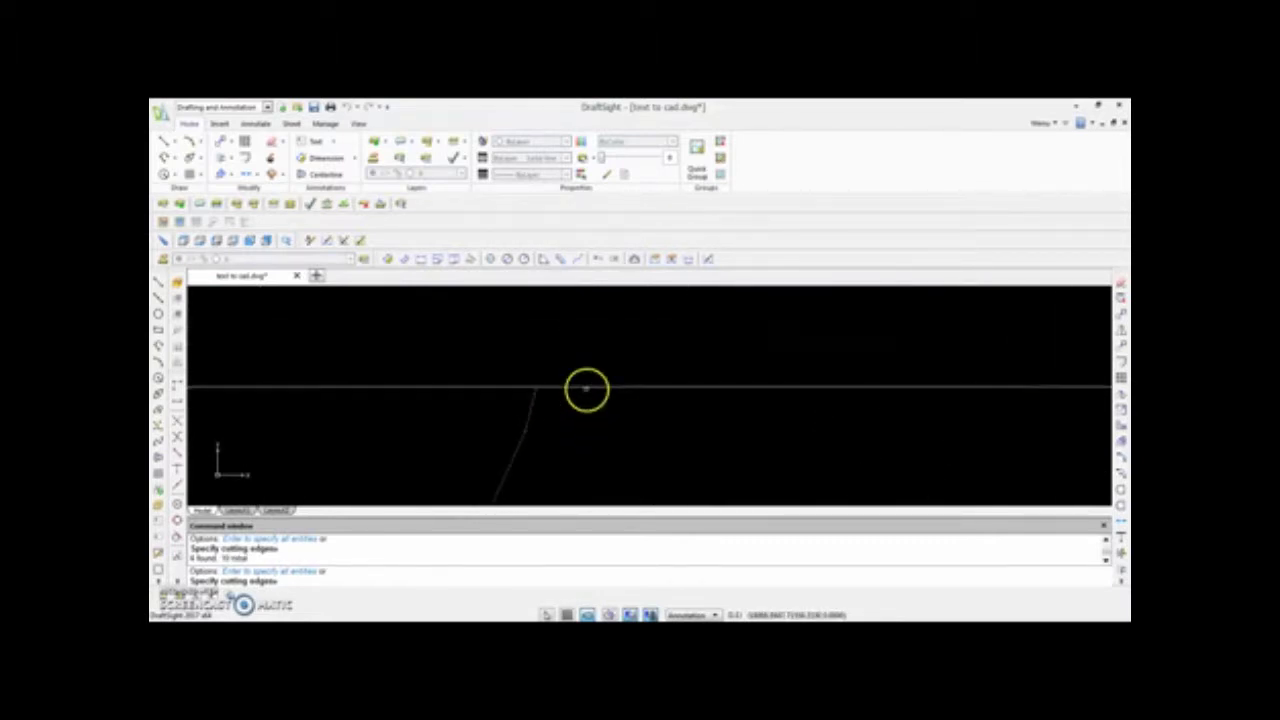
scroll(863, 415, "down", 5)
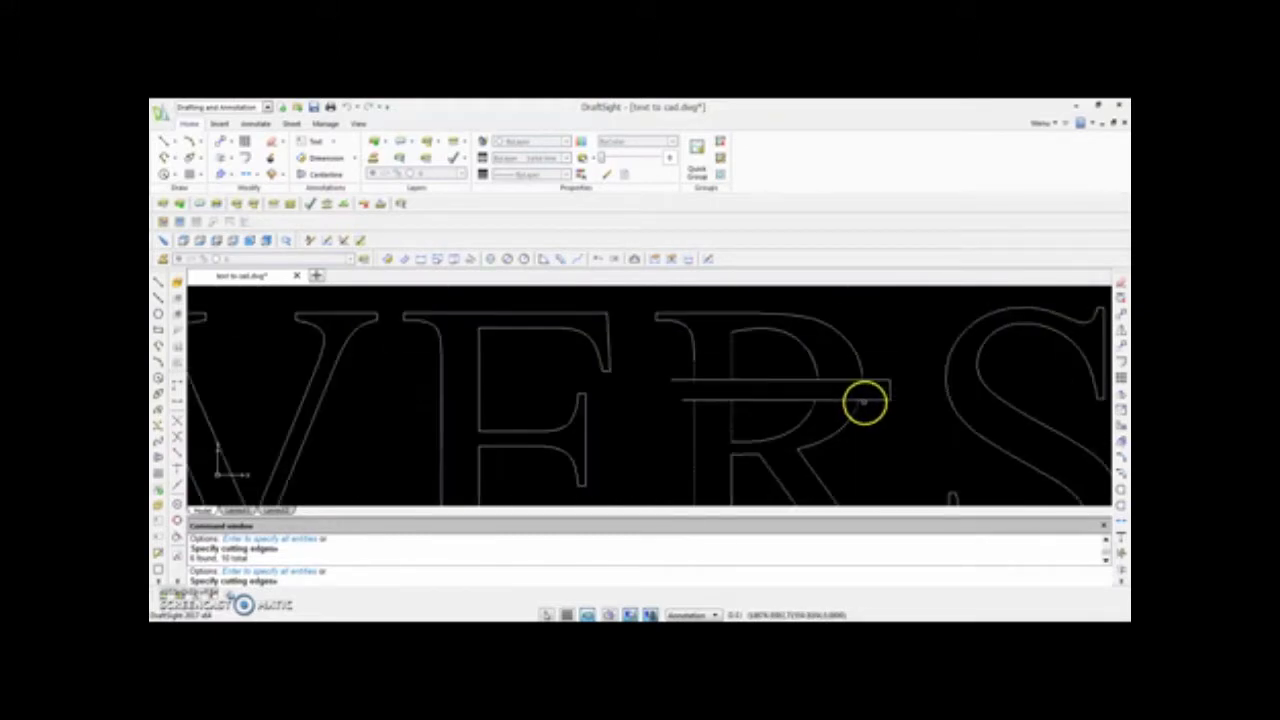
key("Return")
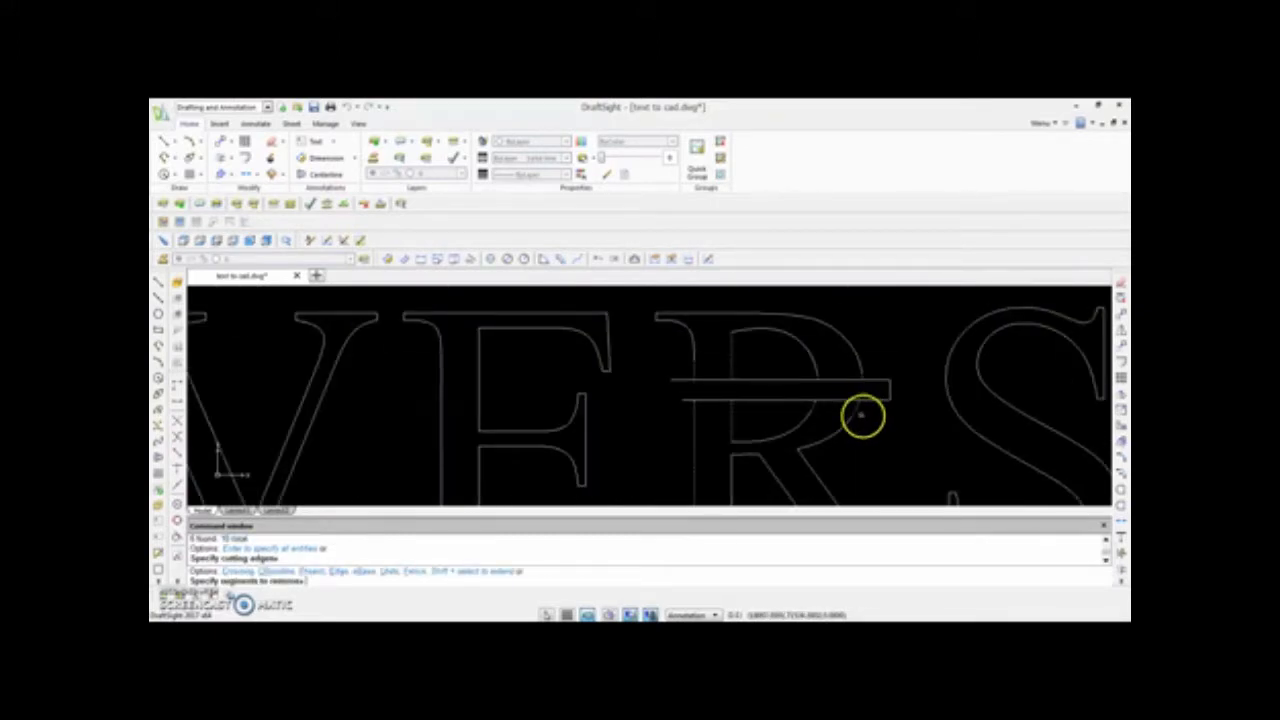
left_click(869, 401)
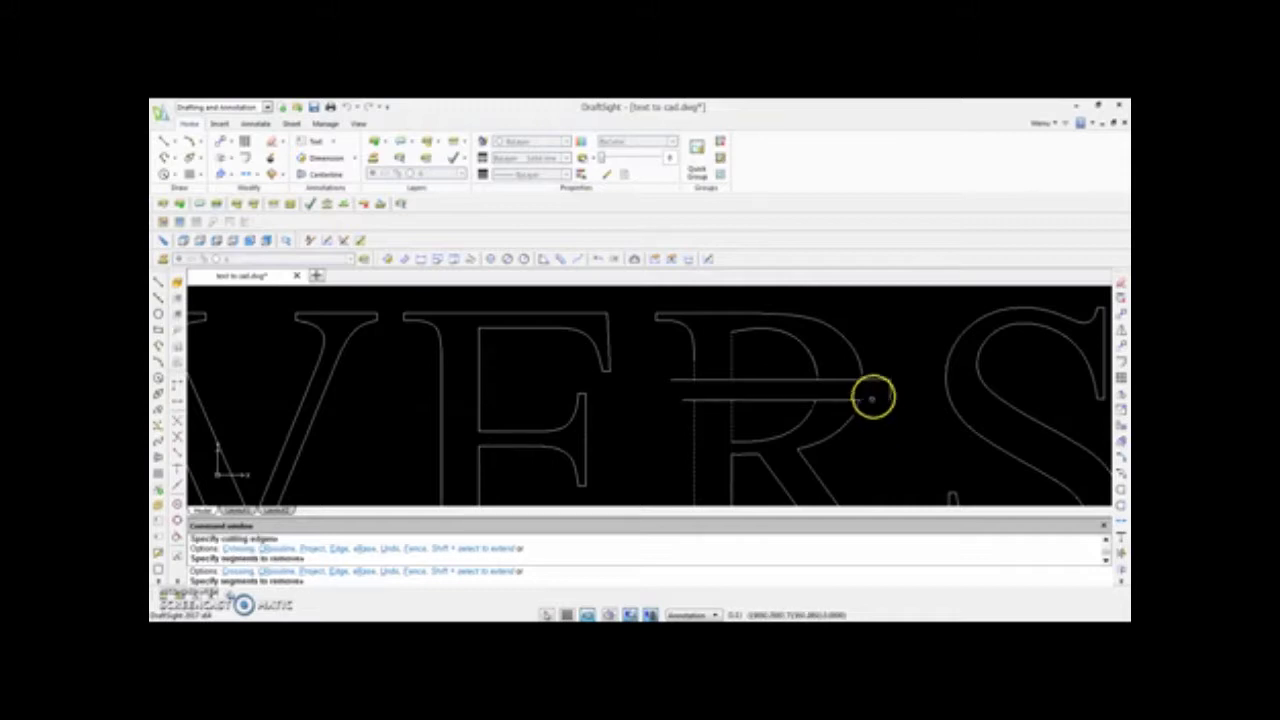
left_click(871, 378)
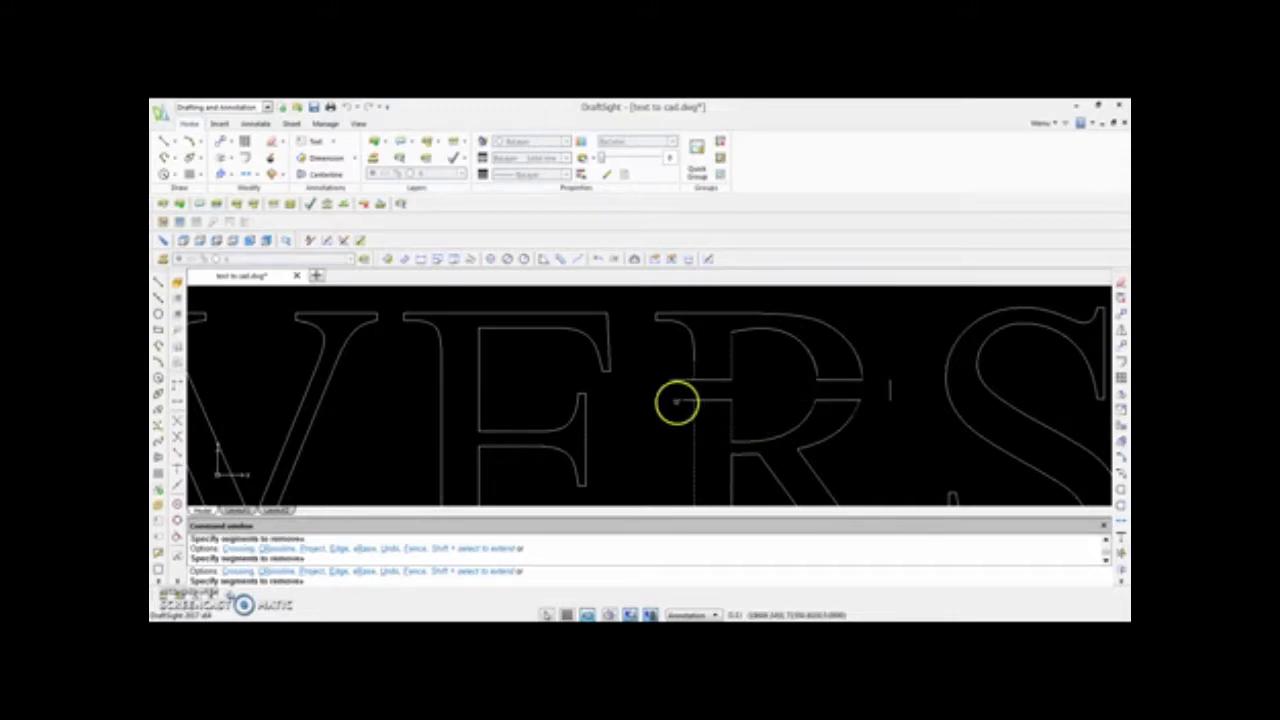
left_click(686, 400)
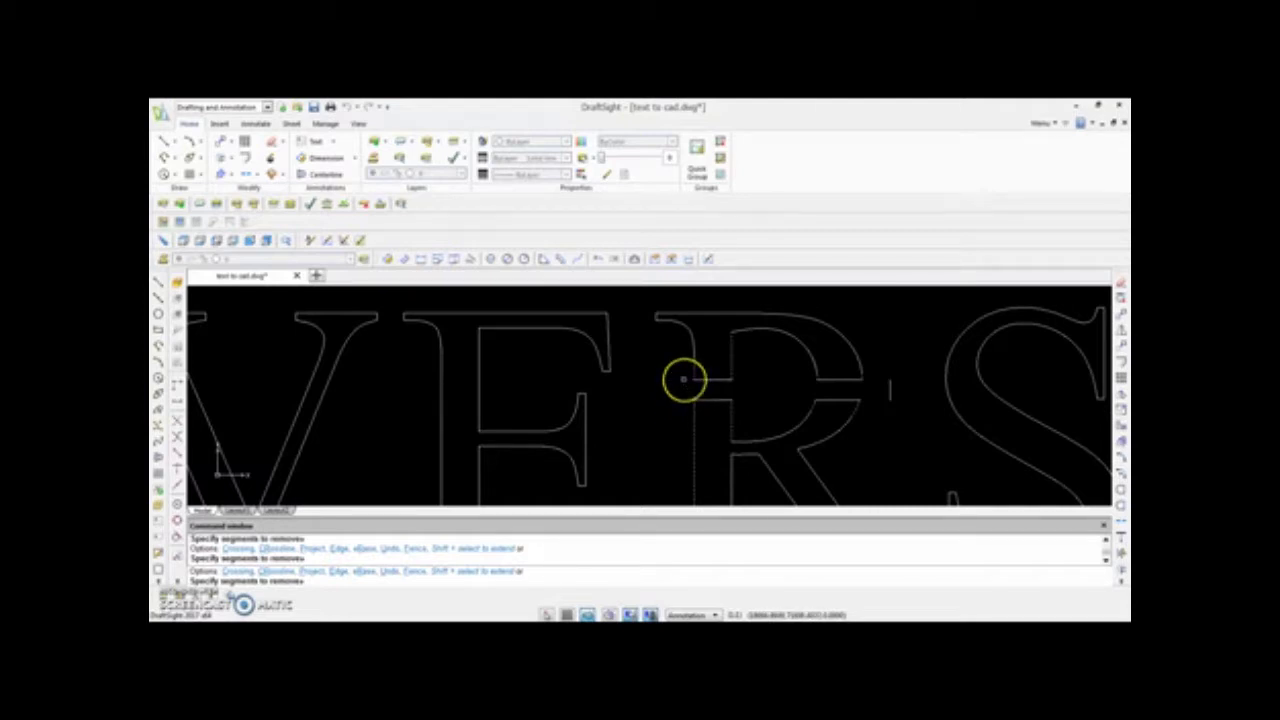
Delete the leftover short vertical line beside the R's bowl.
left_click(890, 381)
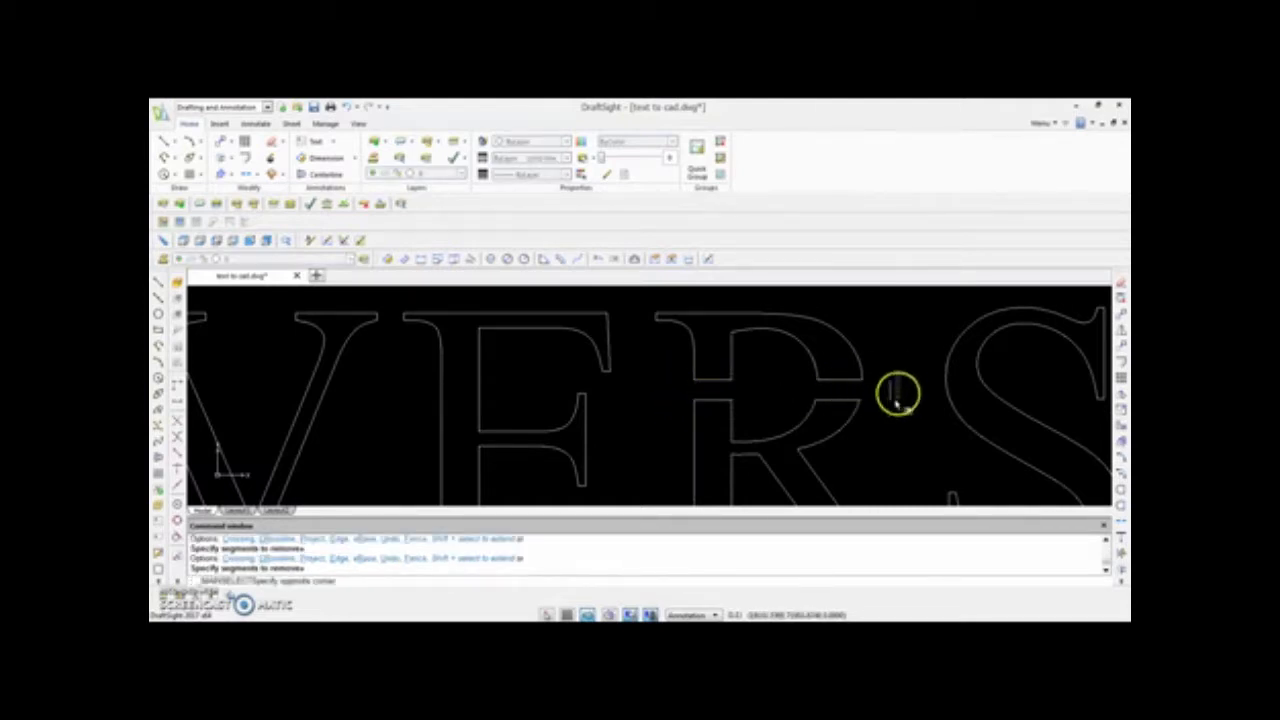
key("Delete")
scroll(866, 413, "down", 8)
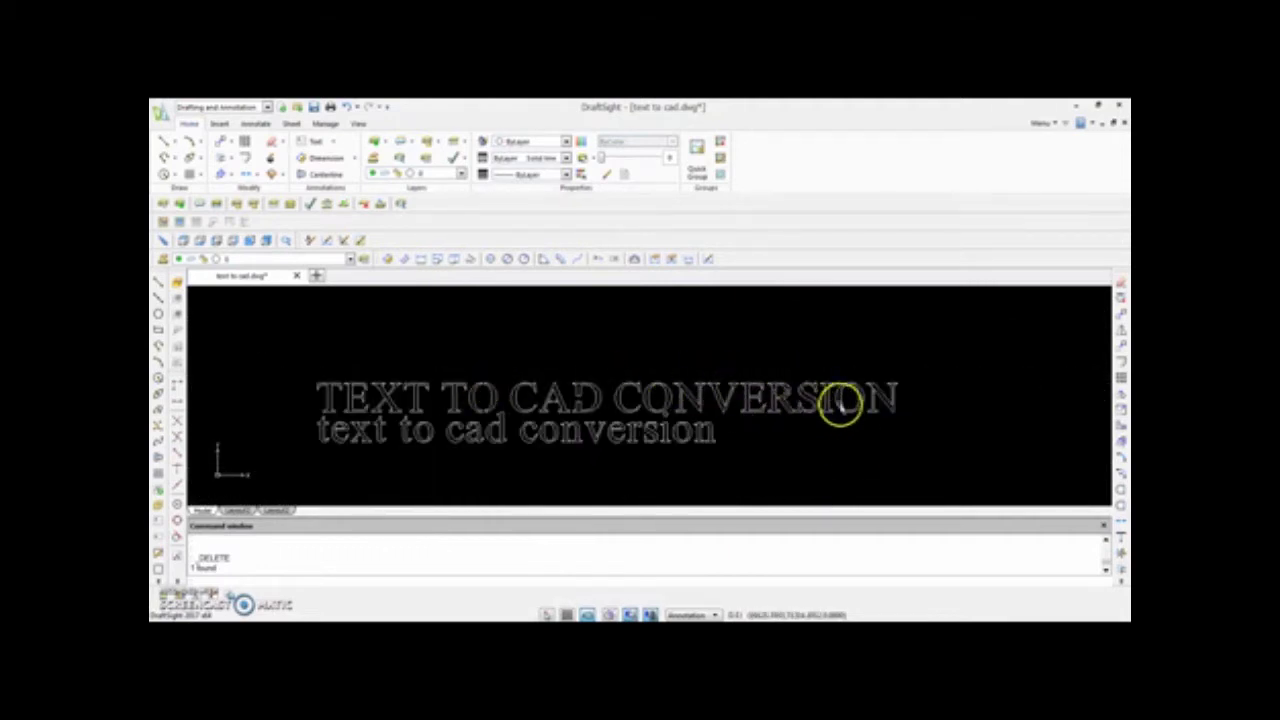
Draw two closely spaced vertical lines through the last O of CONVERSION, joined by a short horizontal line below the letter.
scroll(889, 380, "up", 4)
scroll(804, 485, "up", 2)
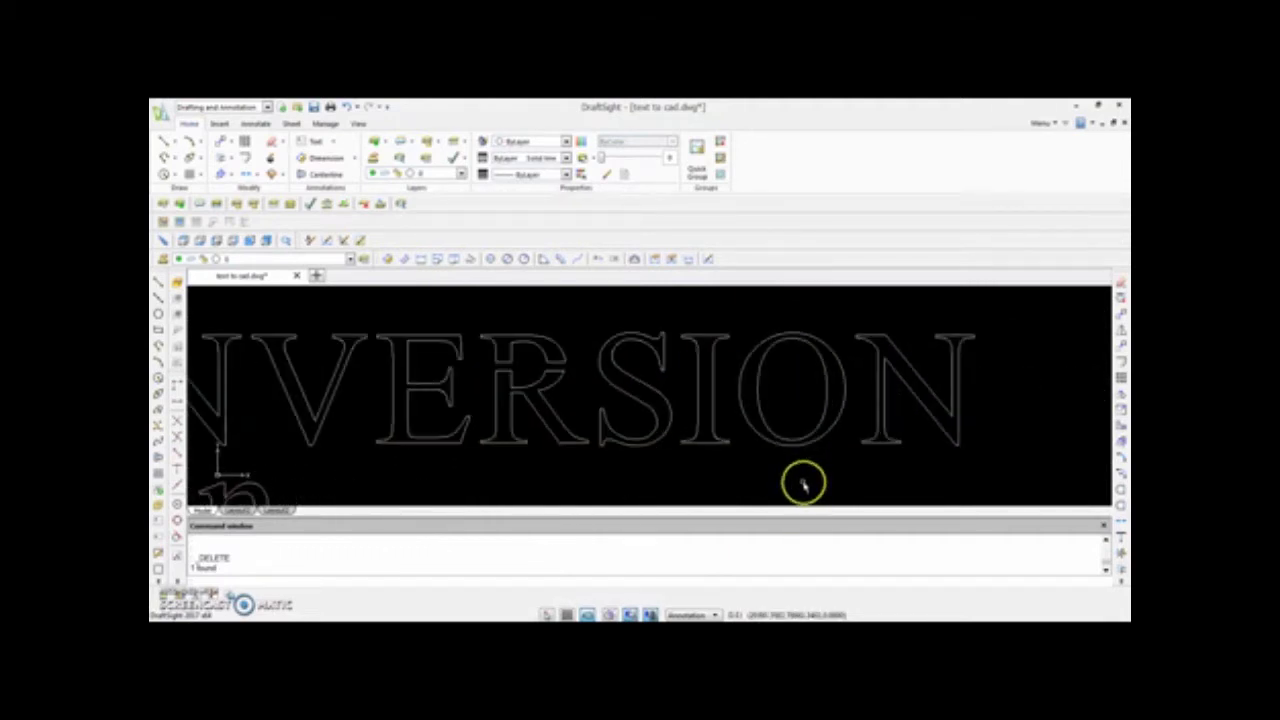
left_click(159, 283)
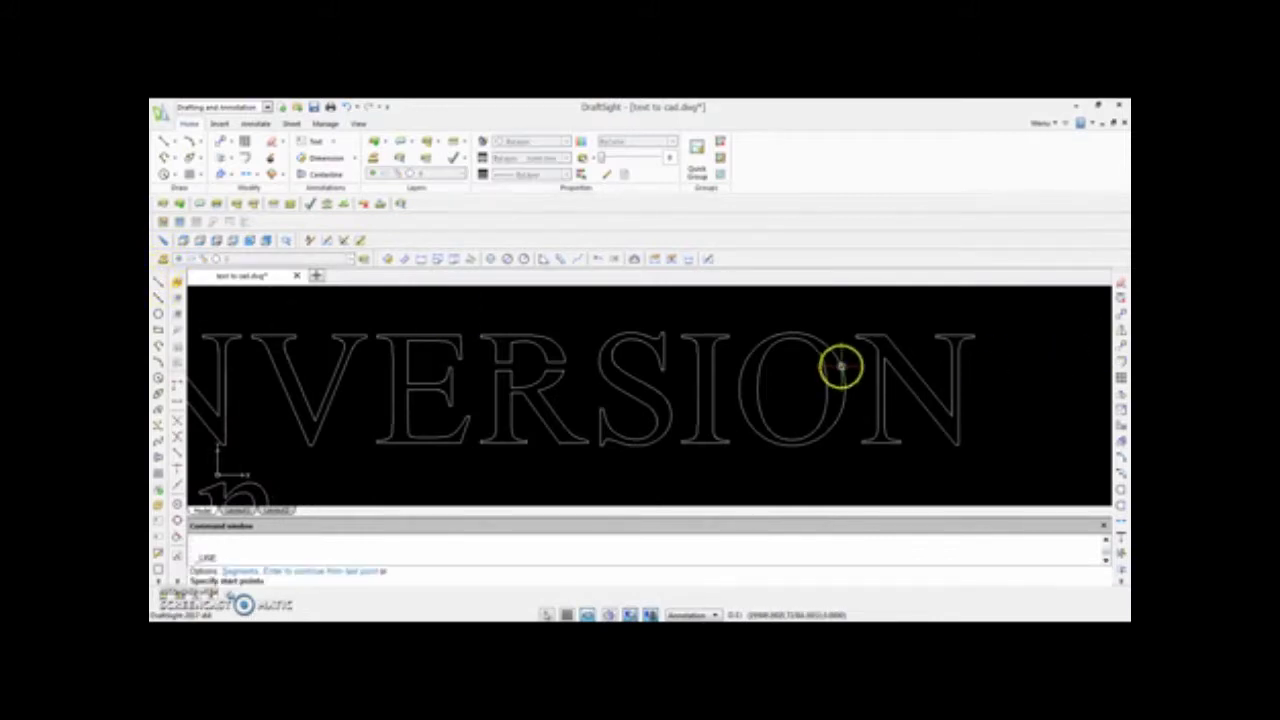
left_click(788, 328)
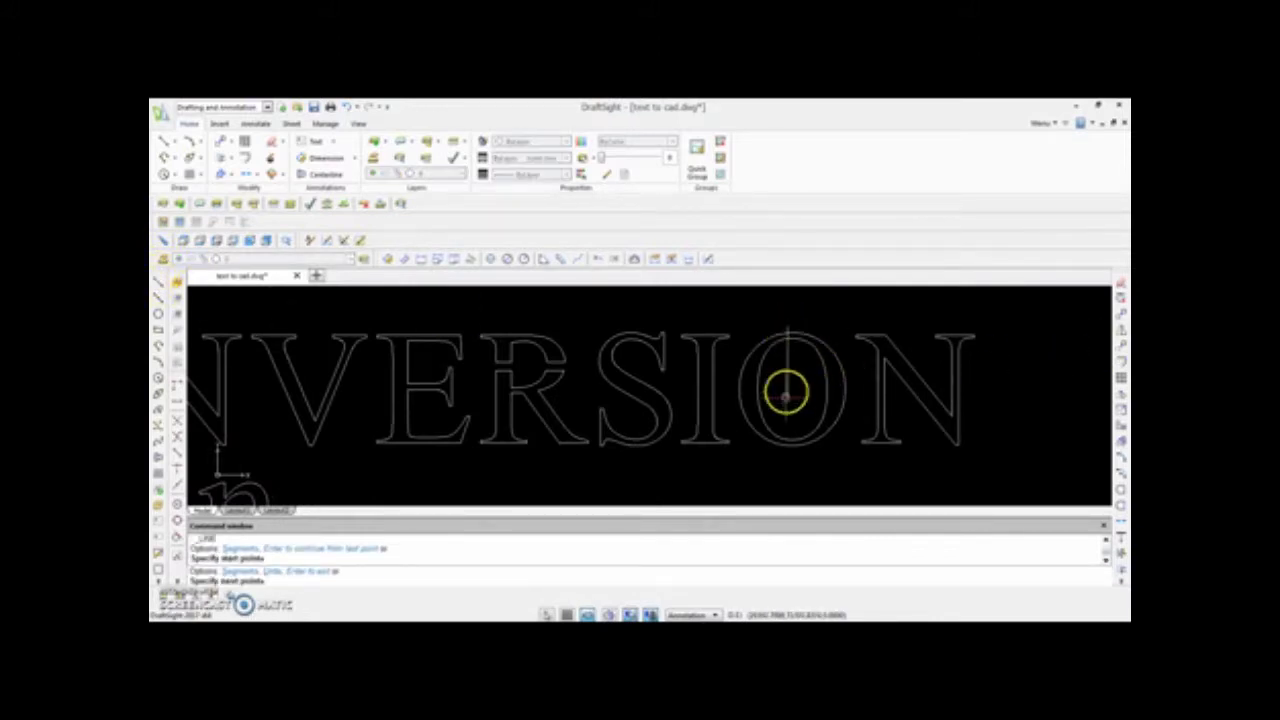
left_click(788, 458)
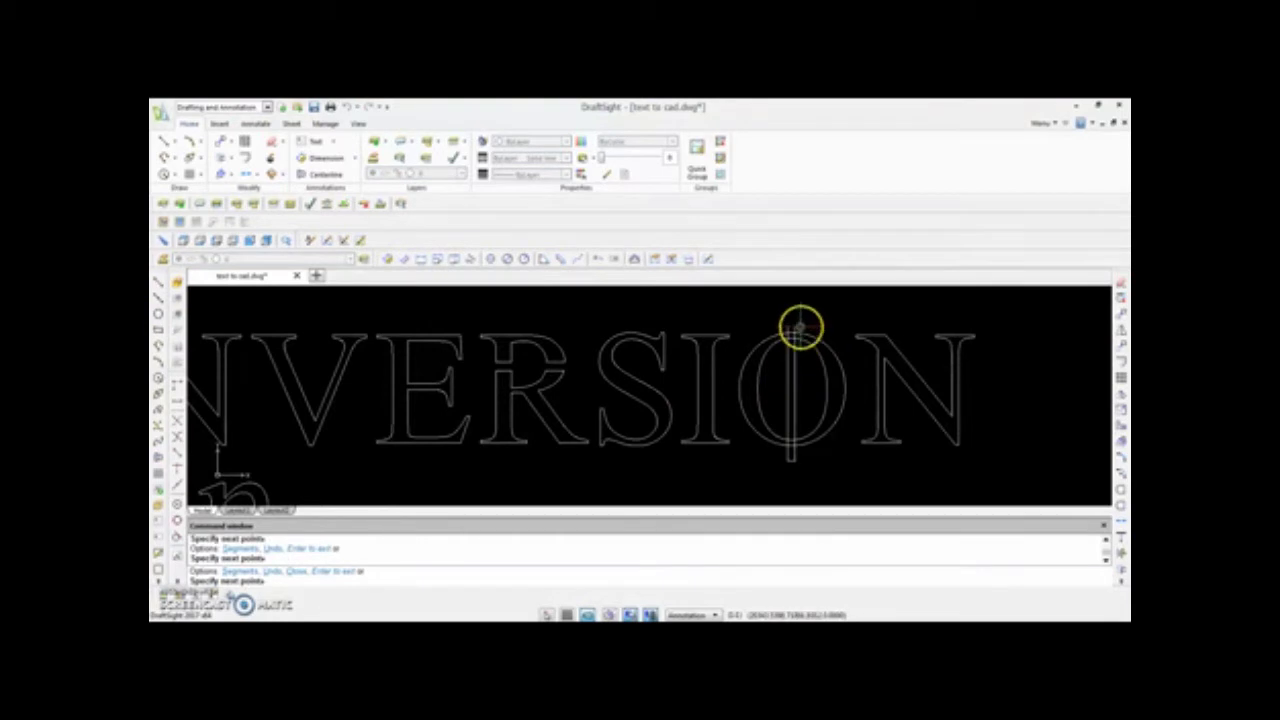
key("Return")
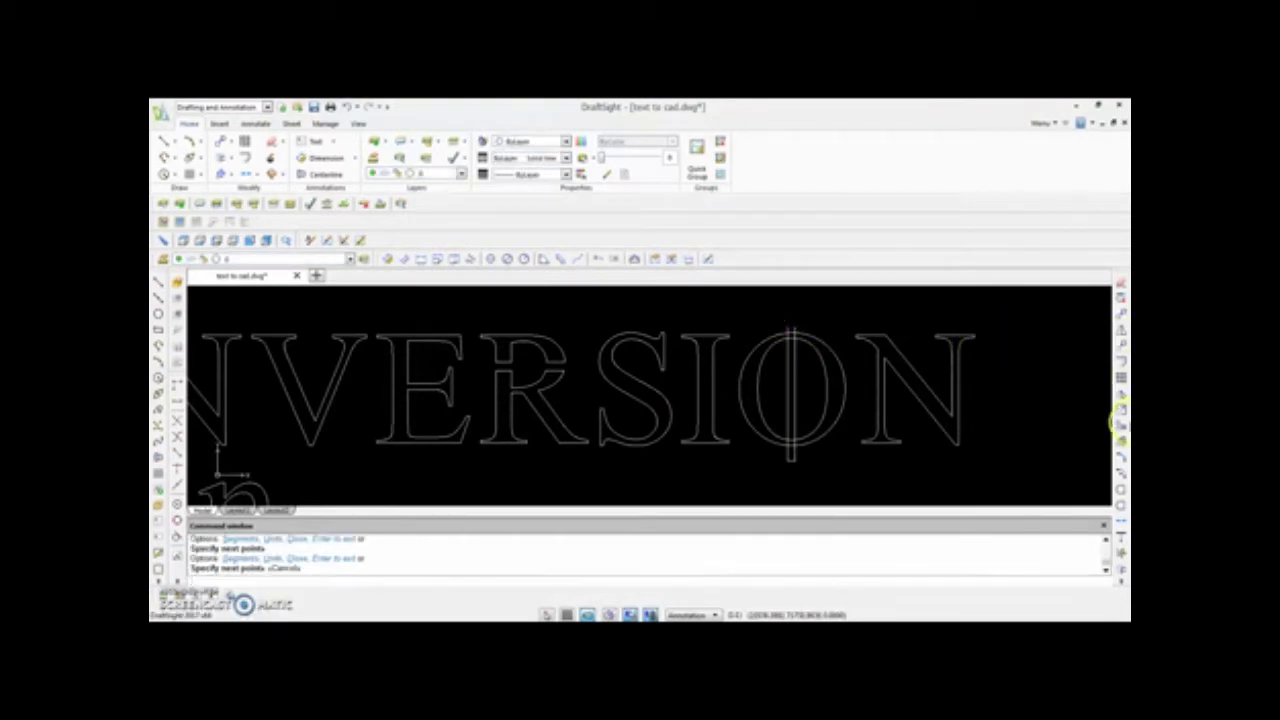
Trim the last O's inner and outer outlines between the two vertical lines at its top and bottom, using those lines as cutting edges.
left_click(1120, 553)
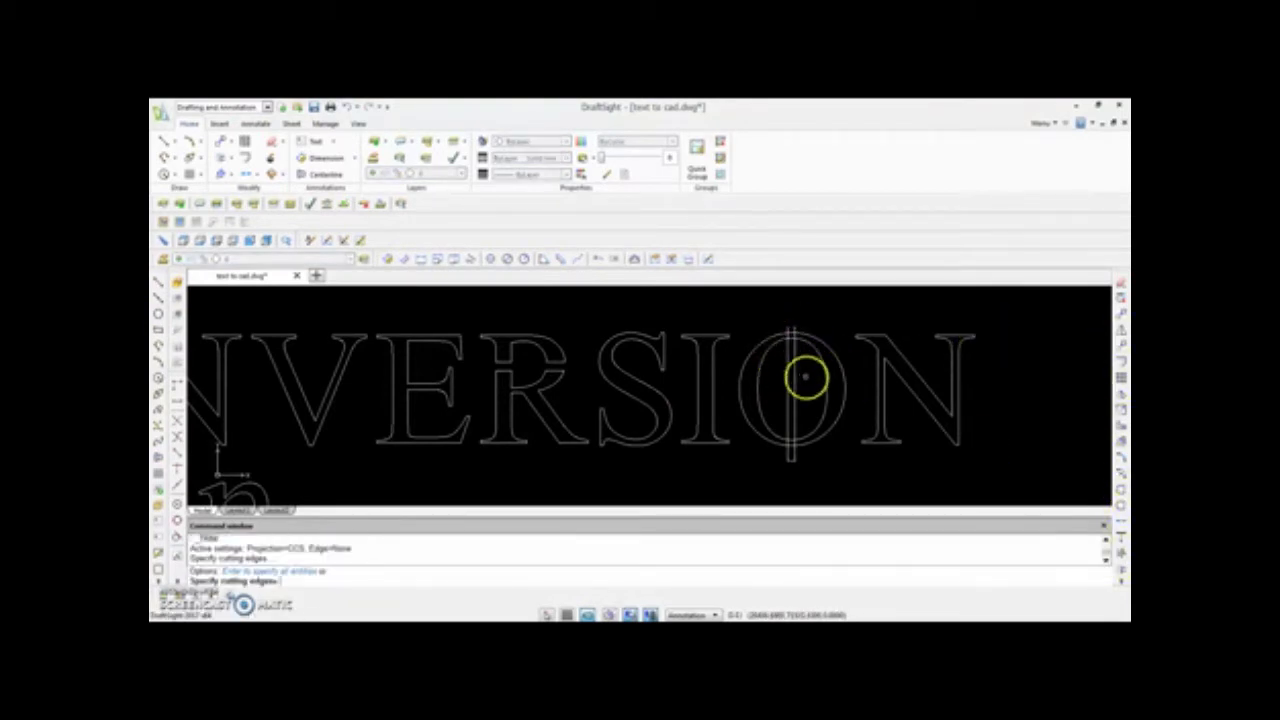
left_click(786, 387)
key("Return")
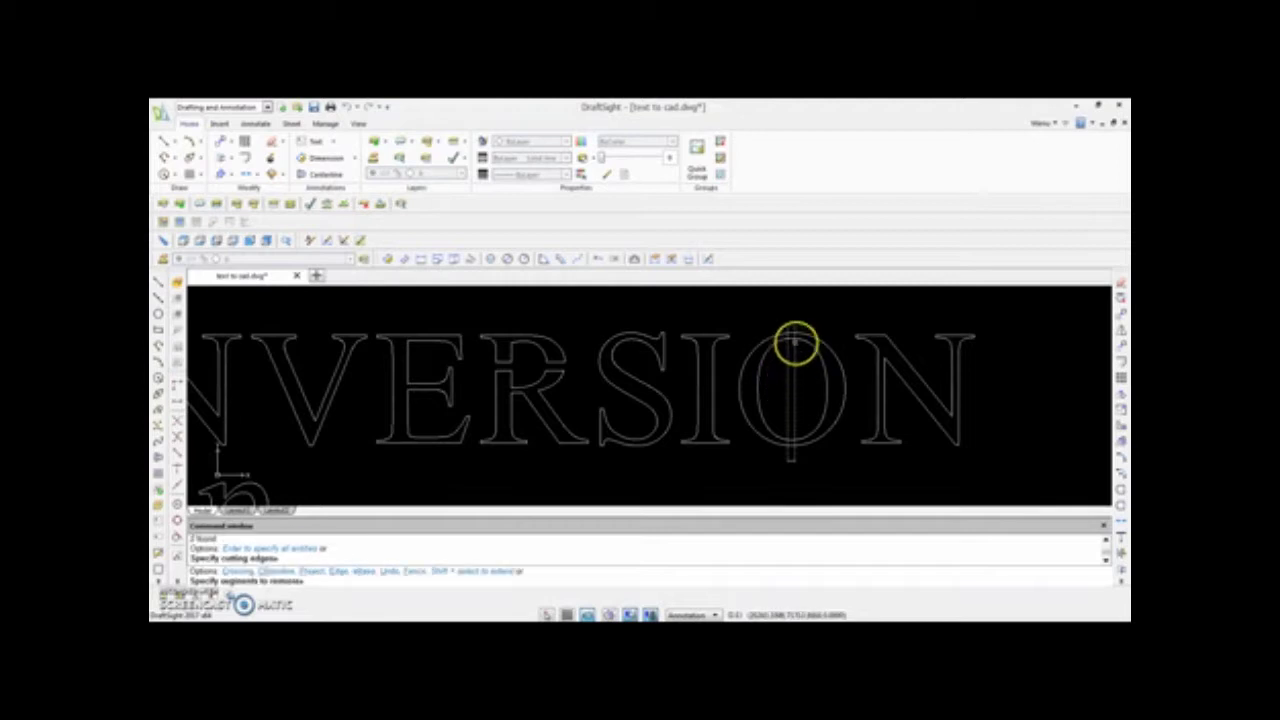
scroll(792, 335, "up", 5)
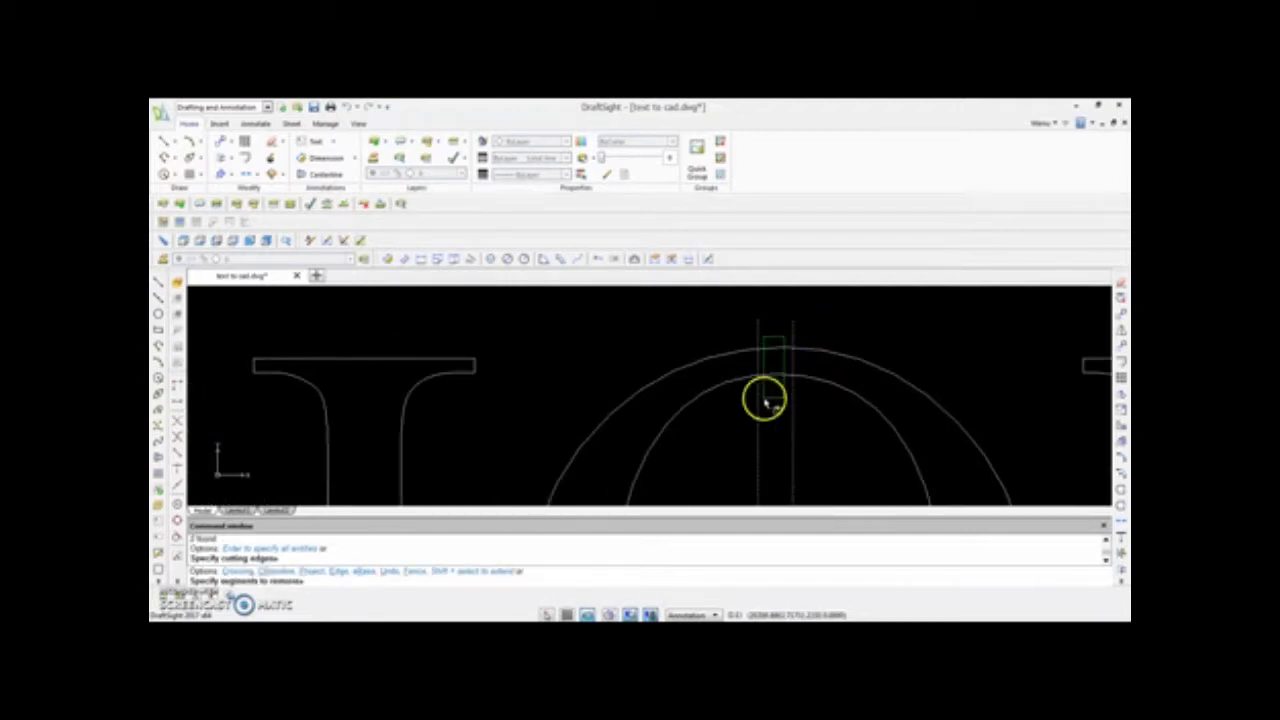
left_click(765, 385)
scroll(790, 349, "down", 5)
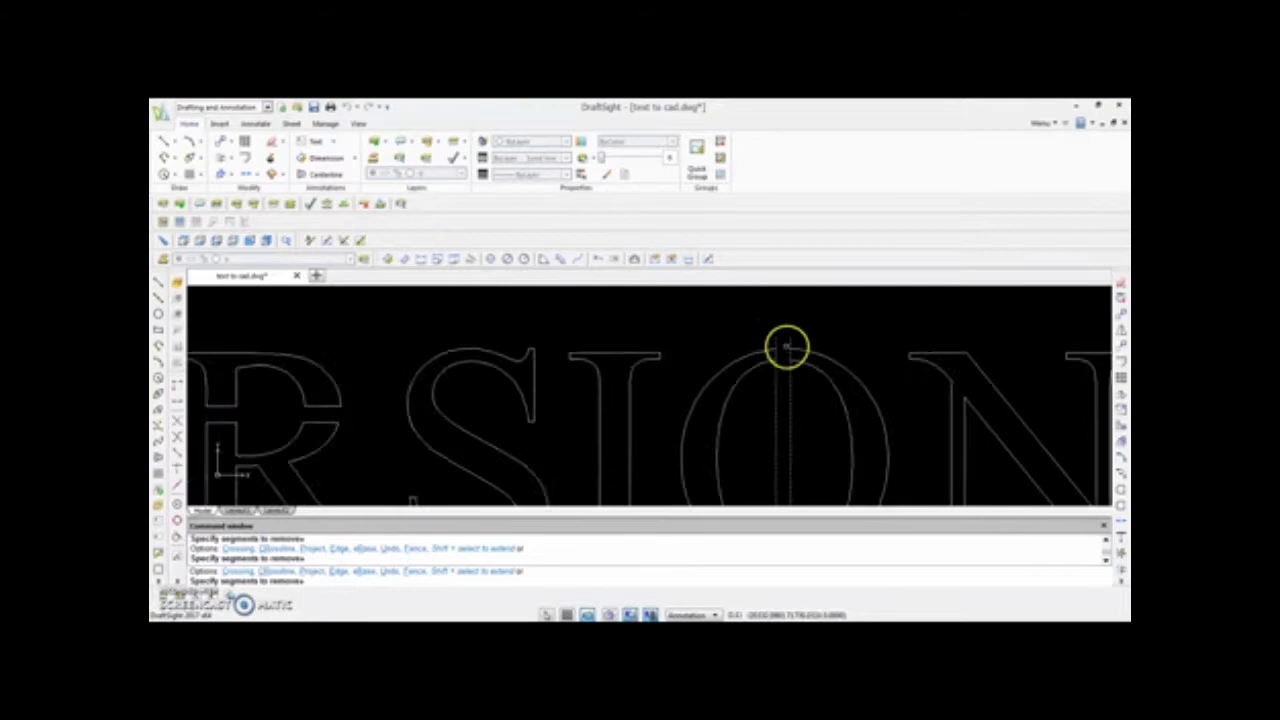
scroll(780, 429, "up", 5)
left_click(806, 397)
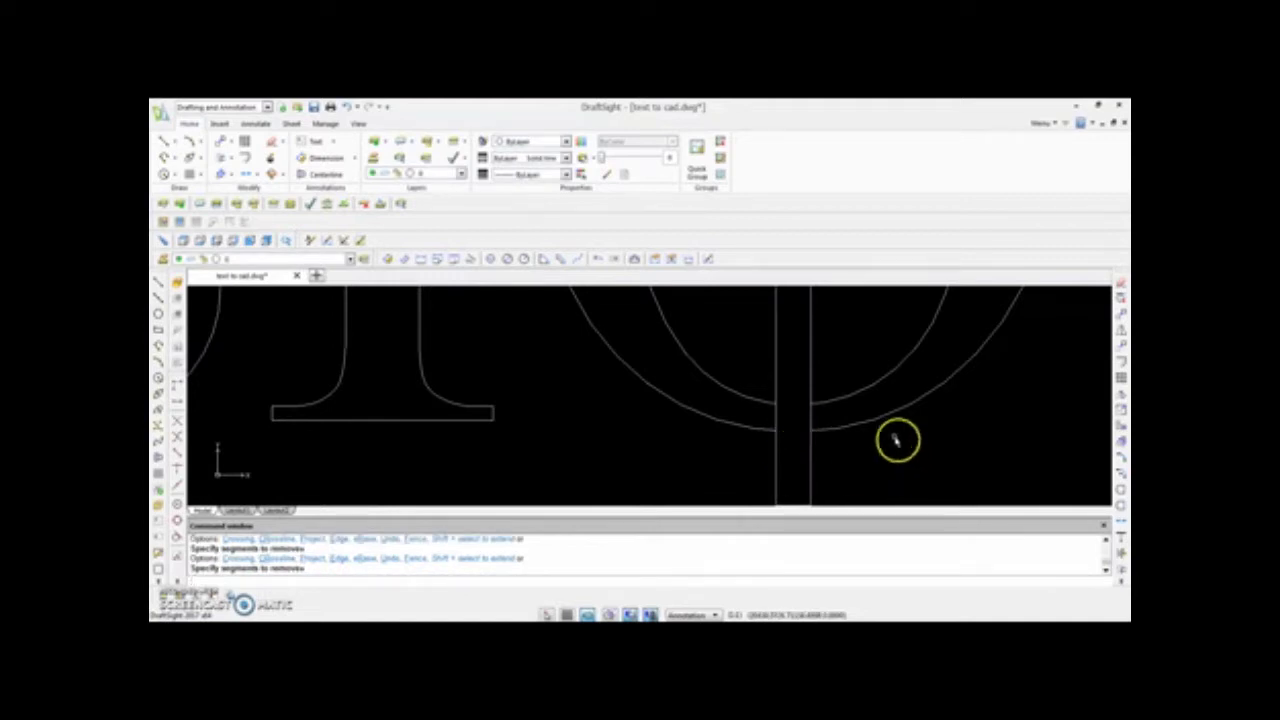
Start a Trim with the top and bottom outline segments of the last O's right half as cutting edges.
scroll(894, 443, "down", 3)
left_click(868, 294)
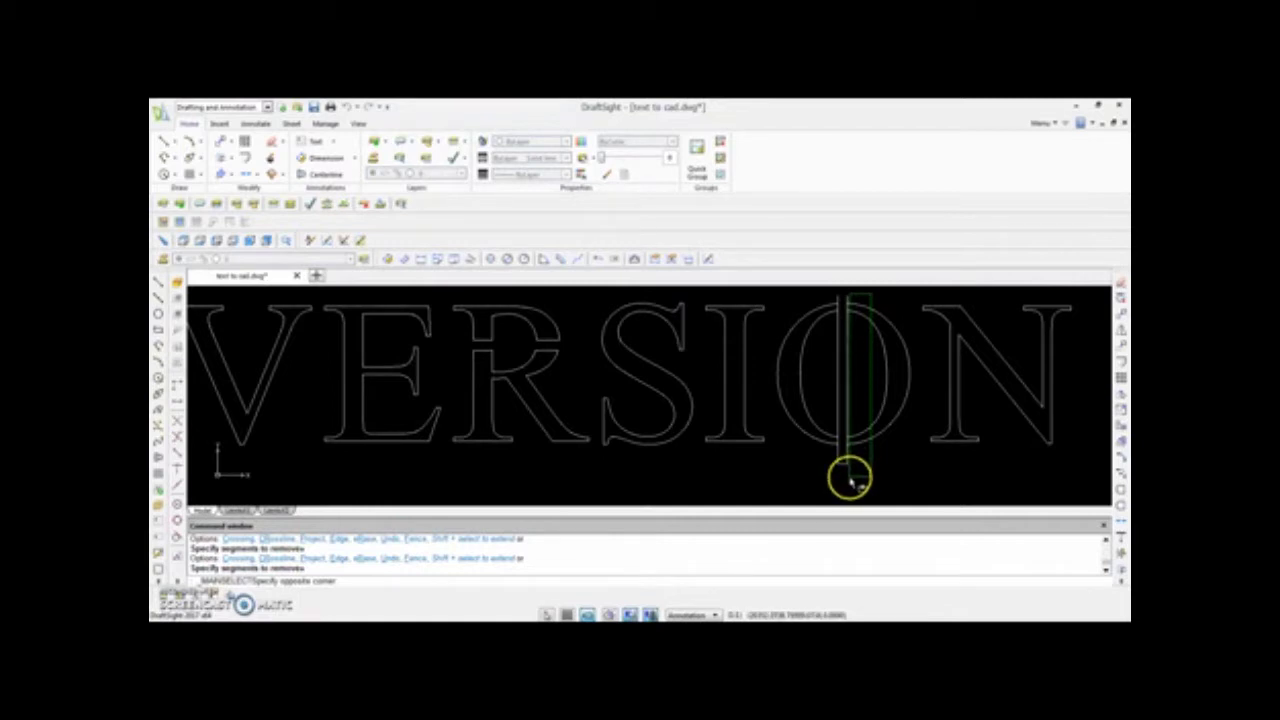
left_click(849, 483)
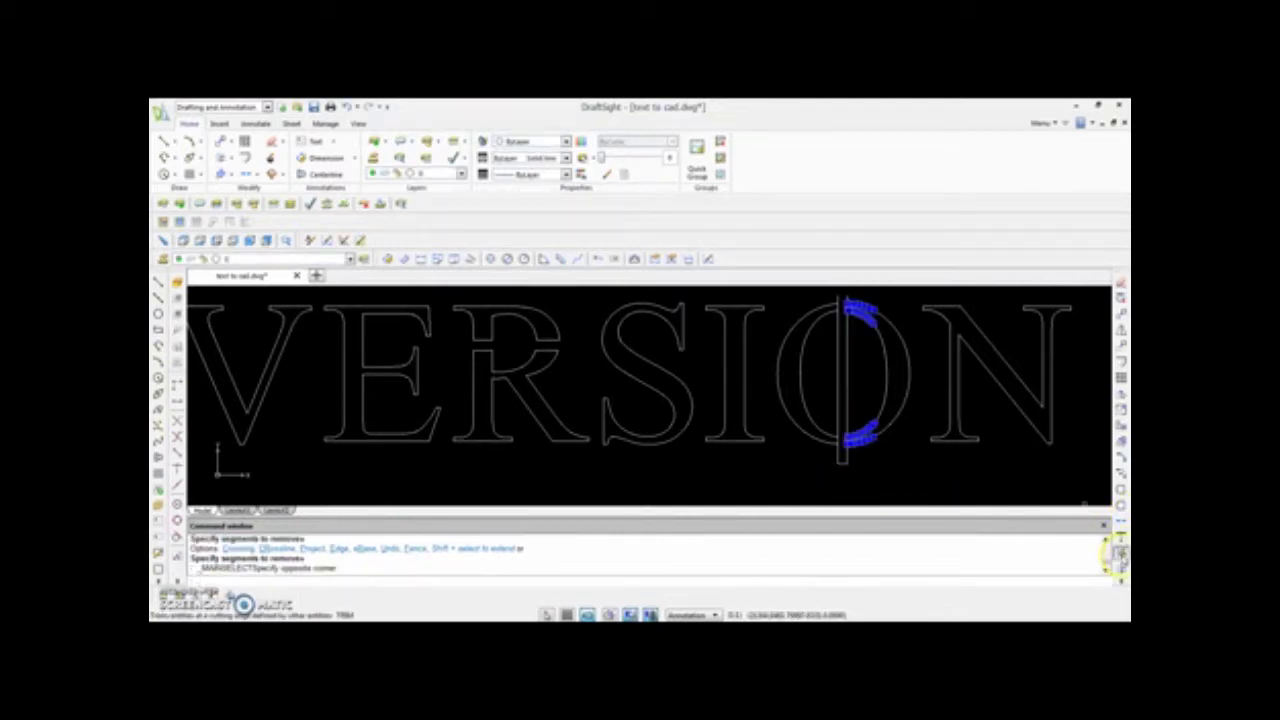
left_click(1121, 555)
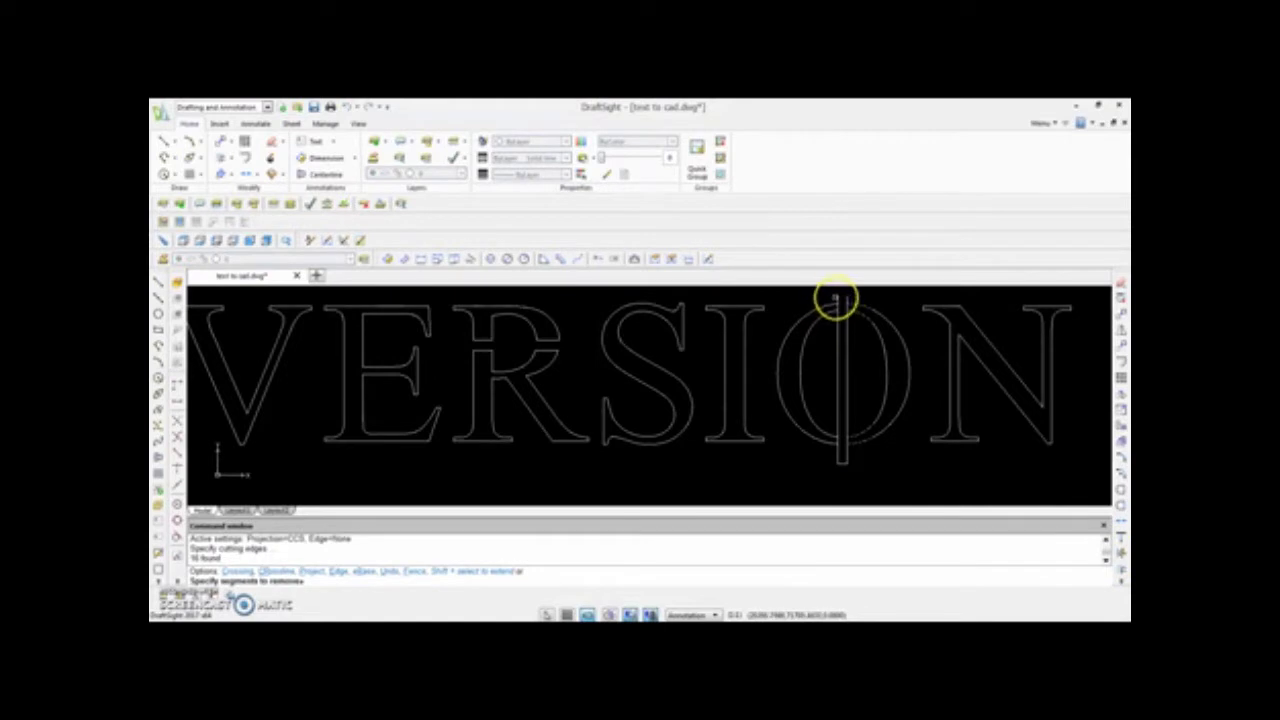
Try to trim the outline segments of the last O's left half against those cutting edges.
left_click(836, 293)
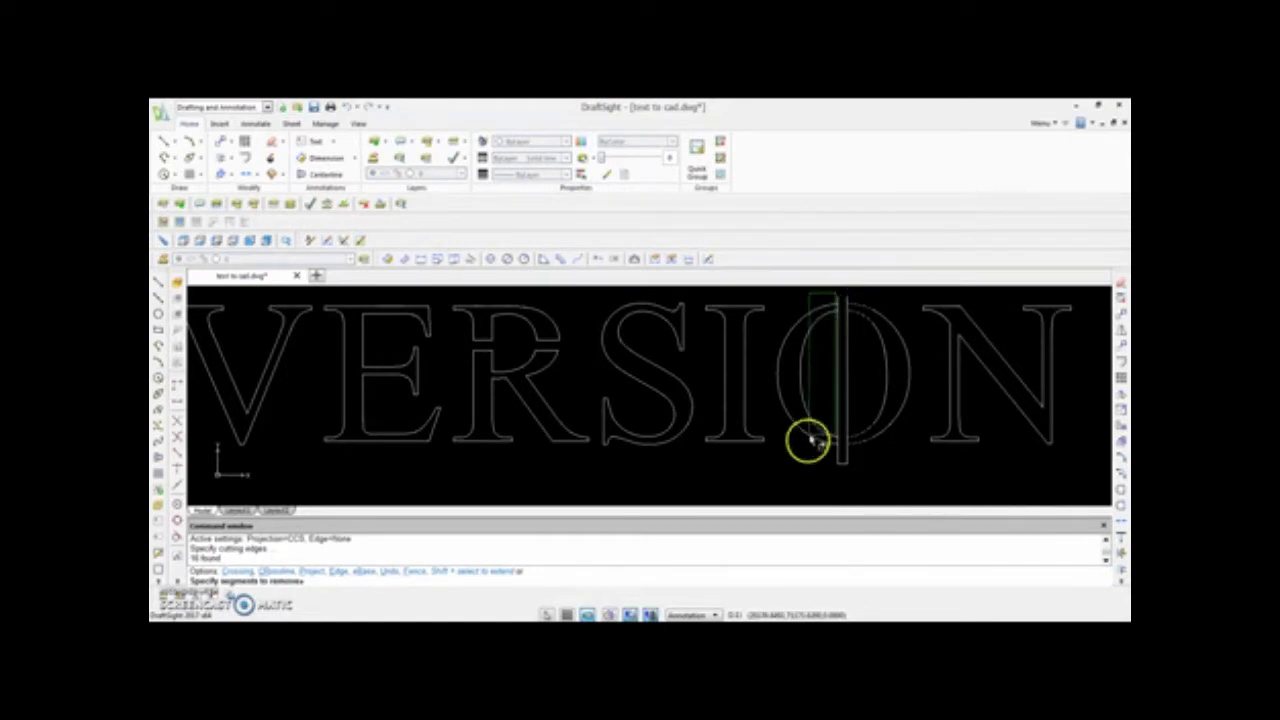
left_click(798, 461)
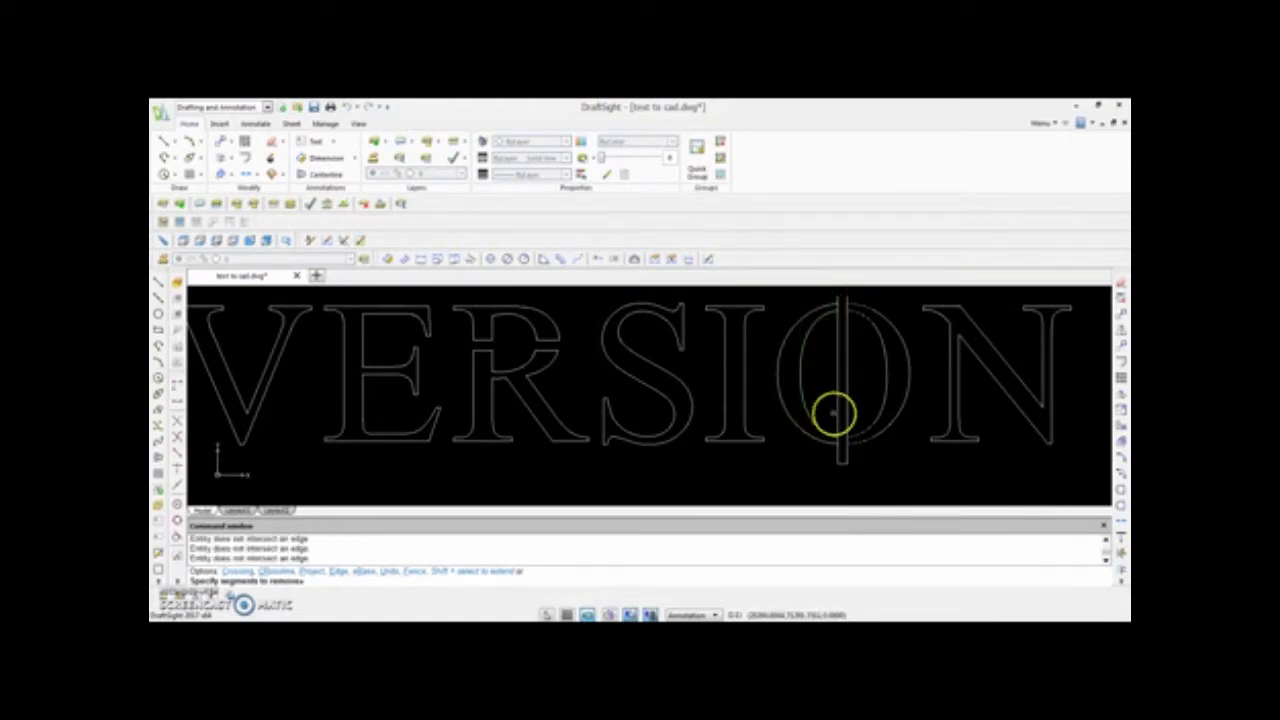
scroll(837, 410, "up", 6)
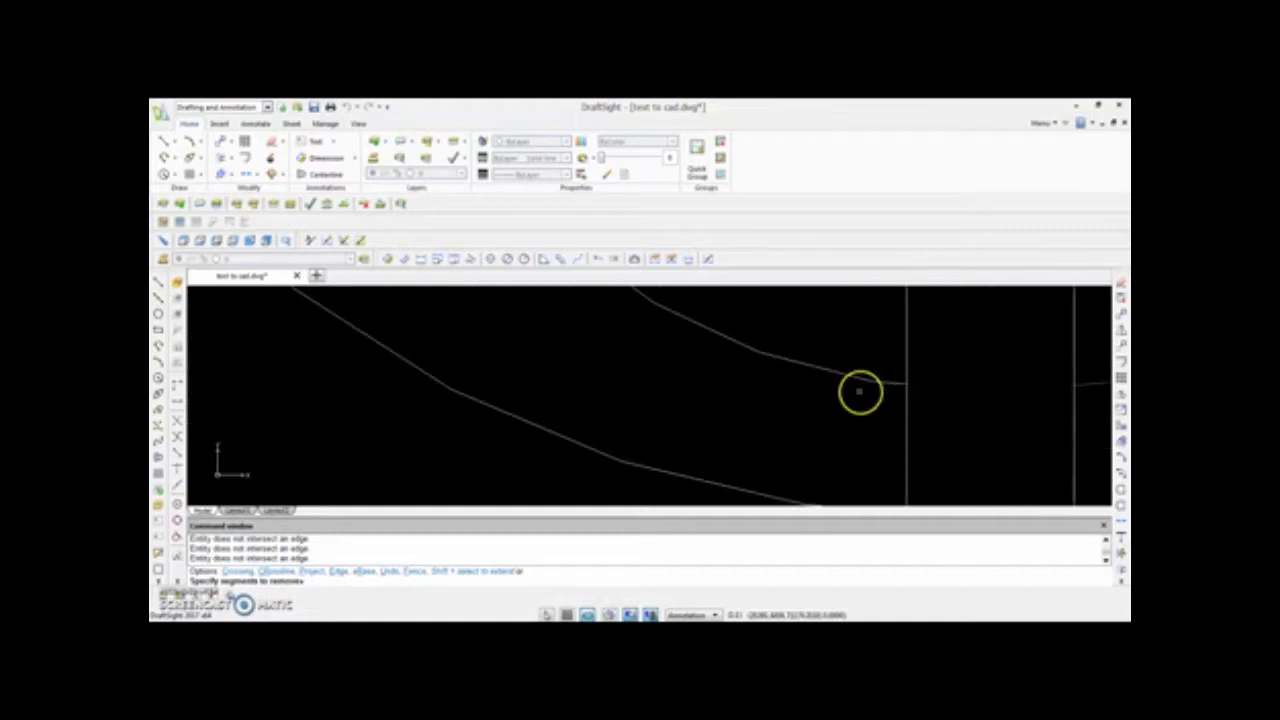
left_click(901, 385)
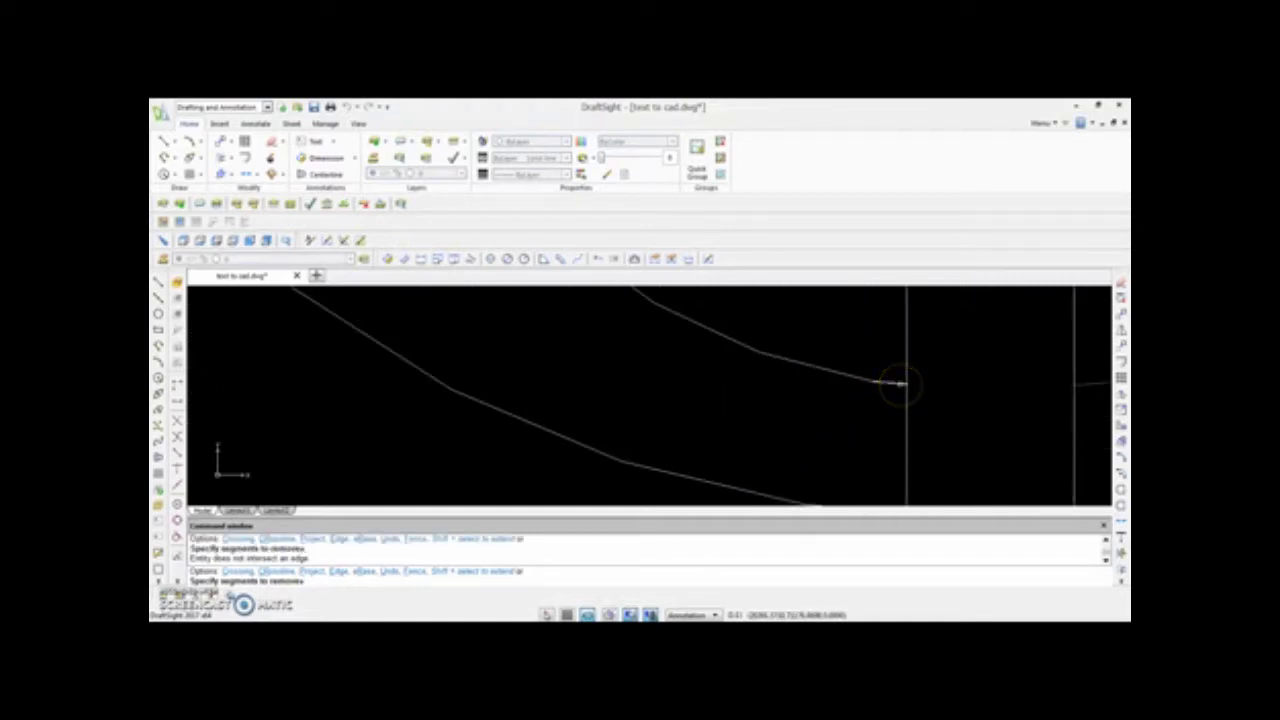
scroll(888, 383, "down", 6)
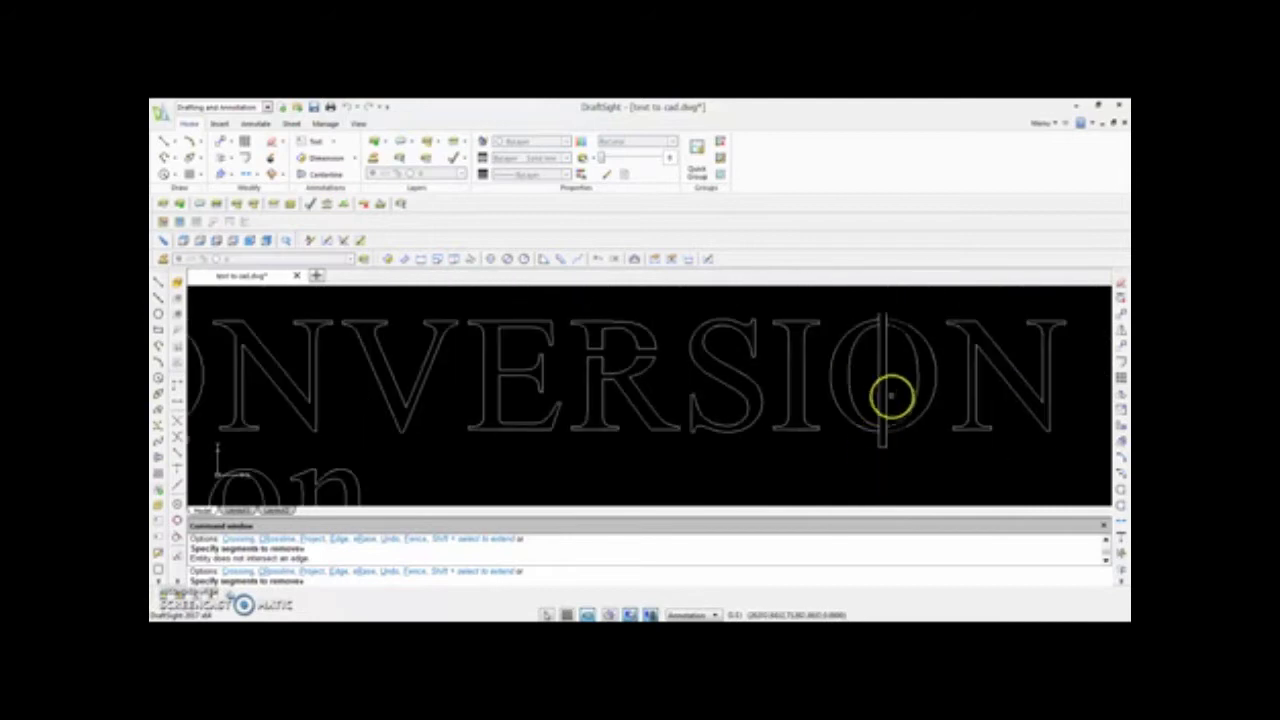
Trim the right vertical line through the last O, removing its parts inside the counter and above and below the letter.
left_click(888, 383)
left_click(886, 318)
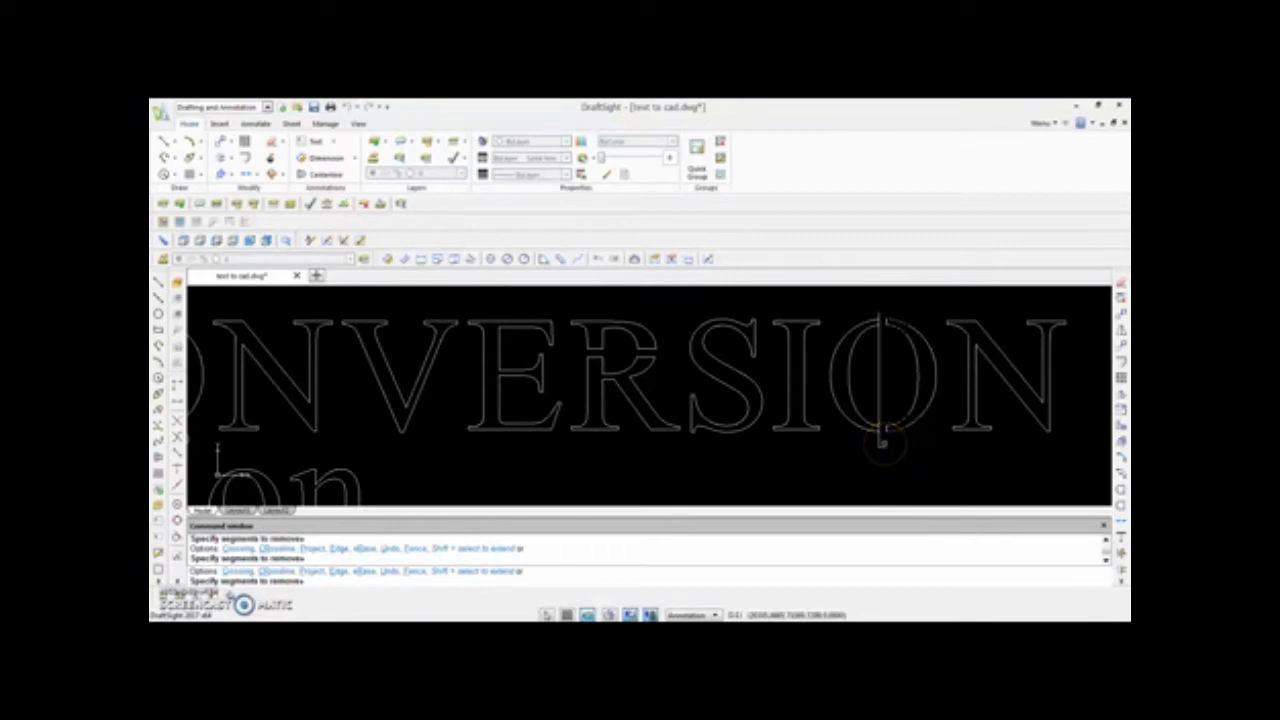
left_click(883, 440)
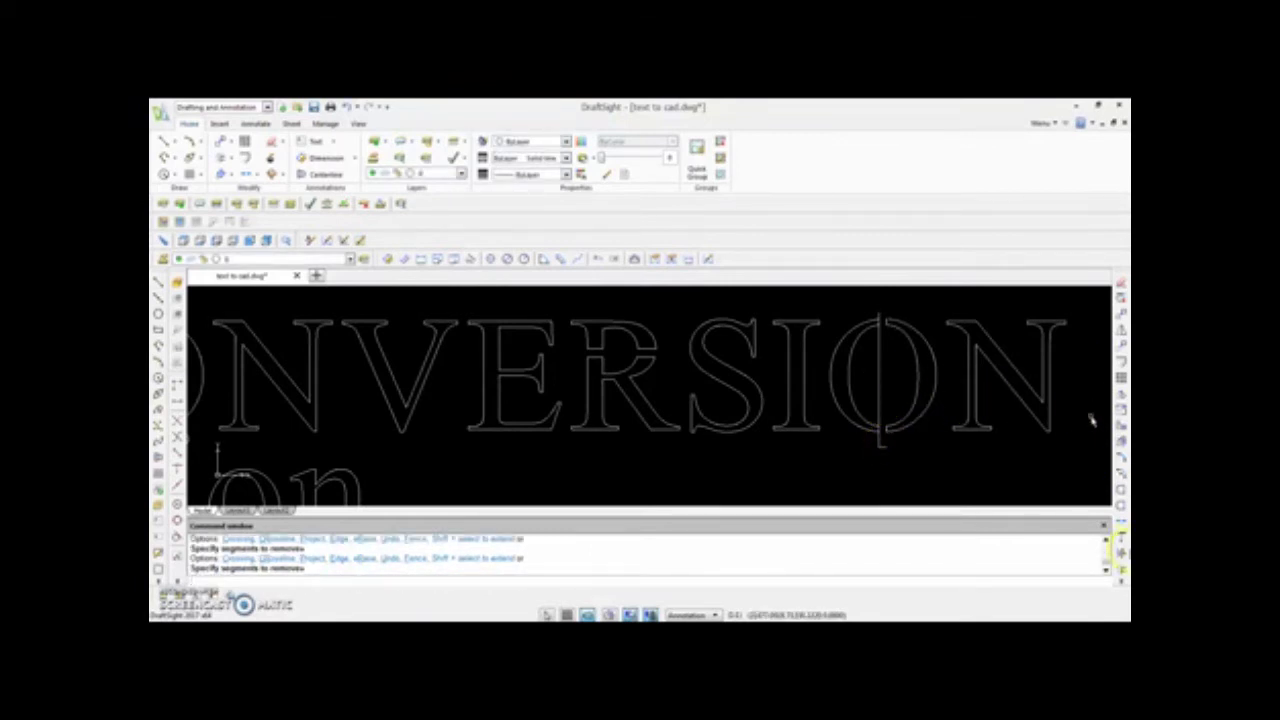
Trim the left vertical line to the last O's left-half outlines, removing its parts inside the counter and beyond the letter.
left_click(1123, 553)
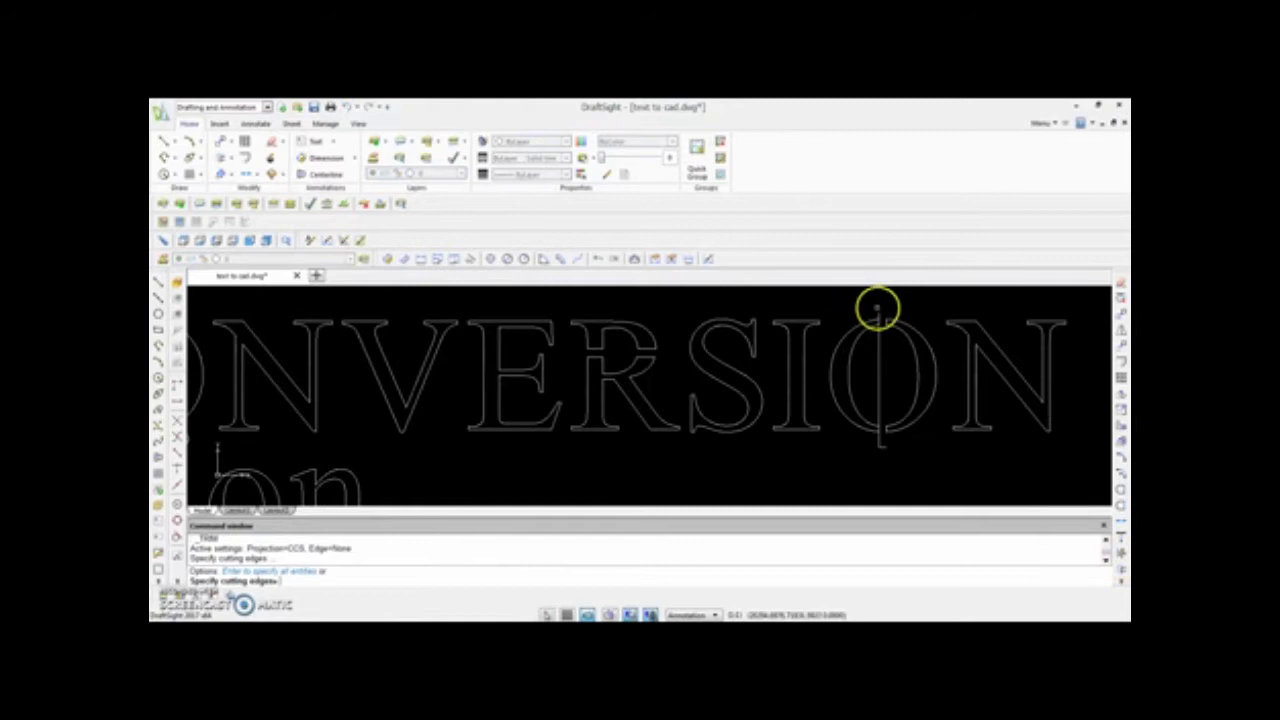
left_click(878, 310)
left_click(843, 463)
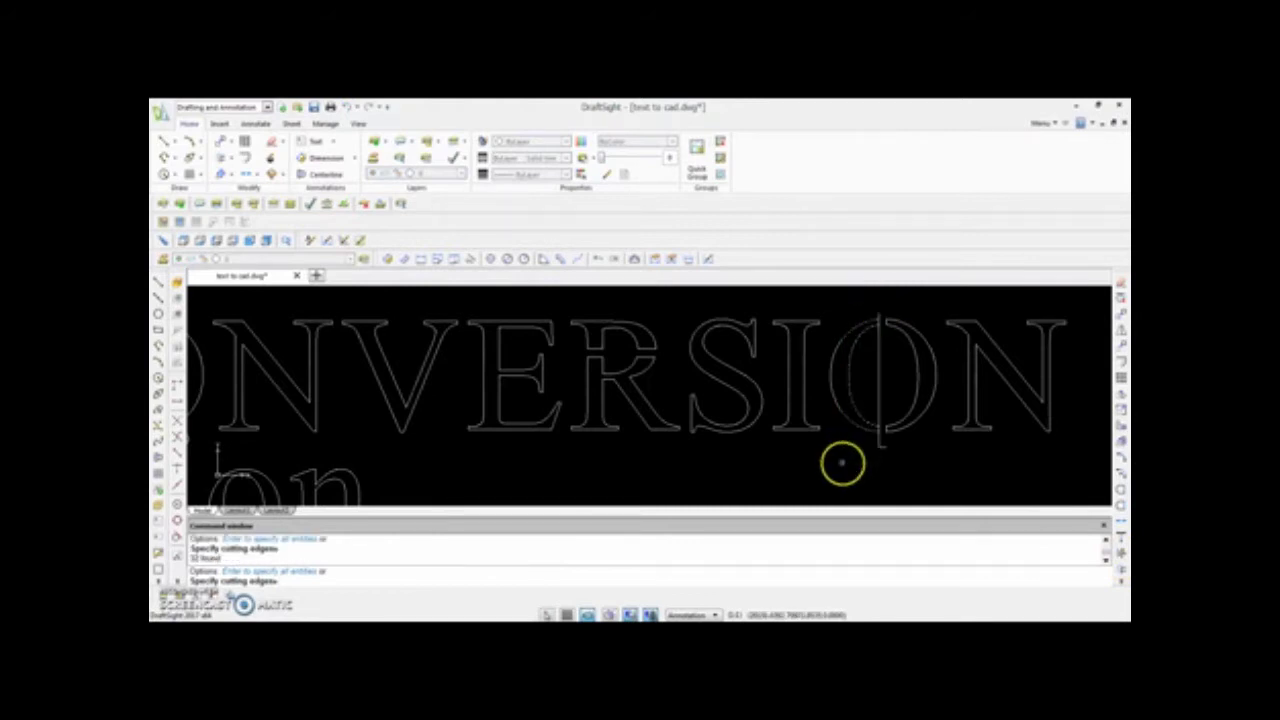
key("Return")
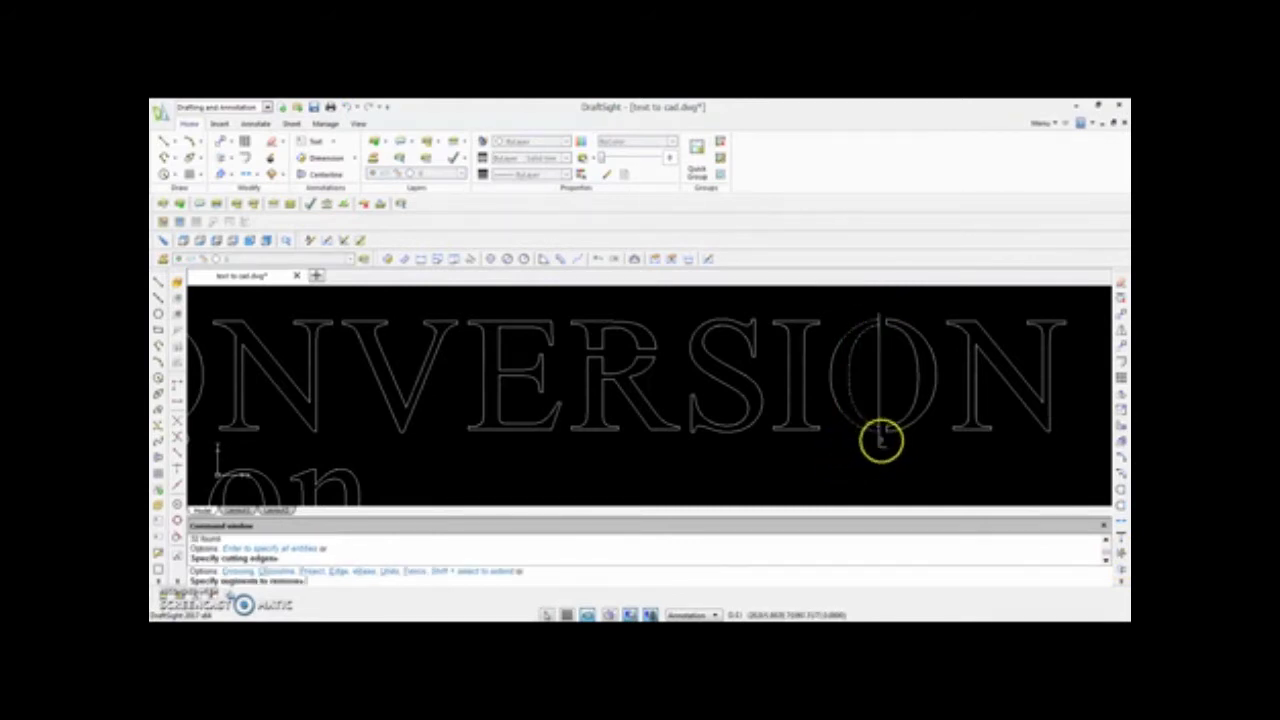
left_click(875, 436)
left_click(878, 395)
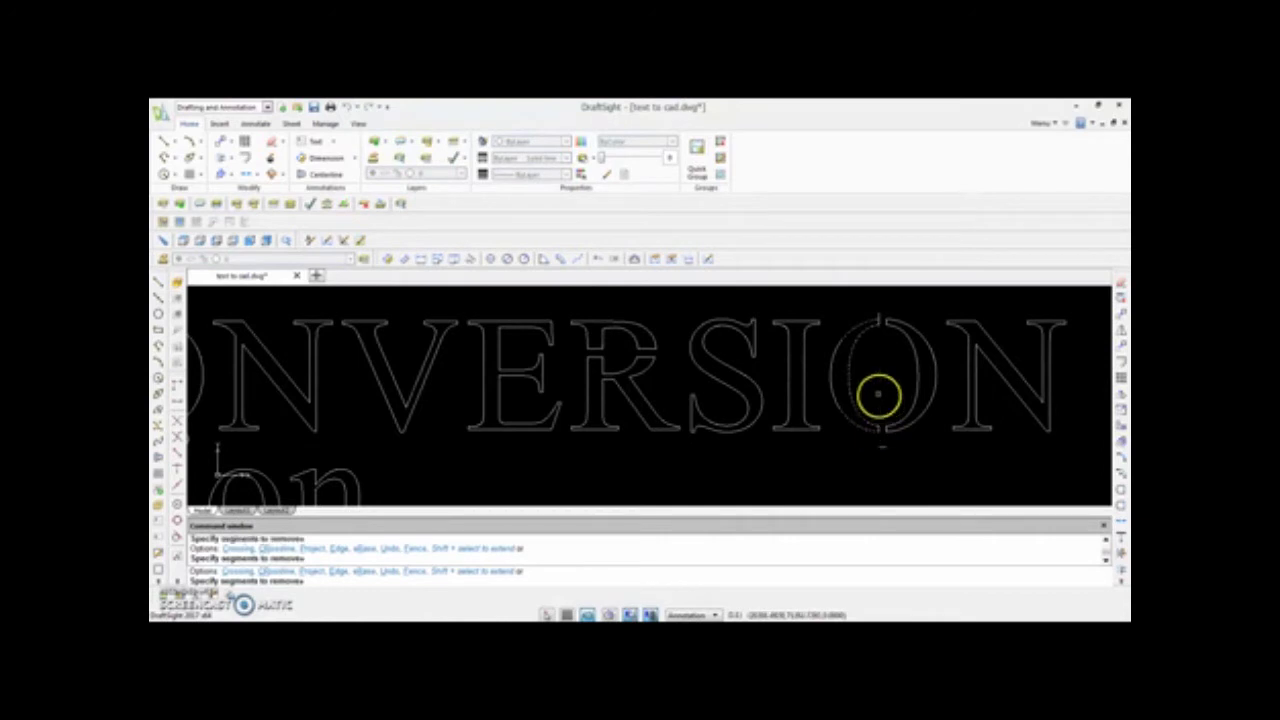
left_click(880, 320)
Delete the leftover short horizontal line below the last O of CONVERSION.
scroll(917, 397, "up", 3)
scroll(914, 400, "down", 3)
left_click(902, 448)
left_click(843, 474)
key("Delete")
scroll(766, 400, "down", 6)
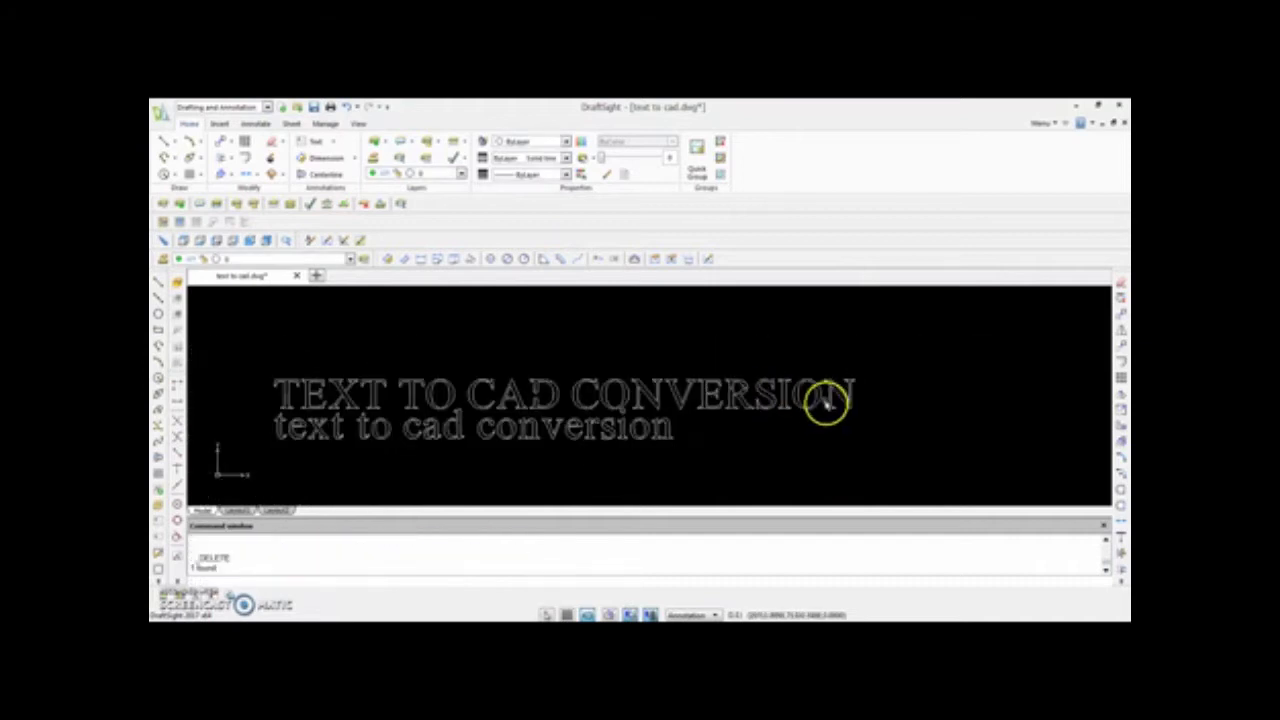
scroll(826, 402, "down", 2)
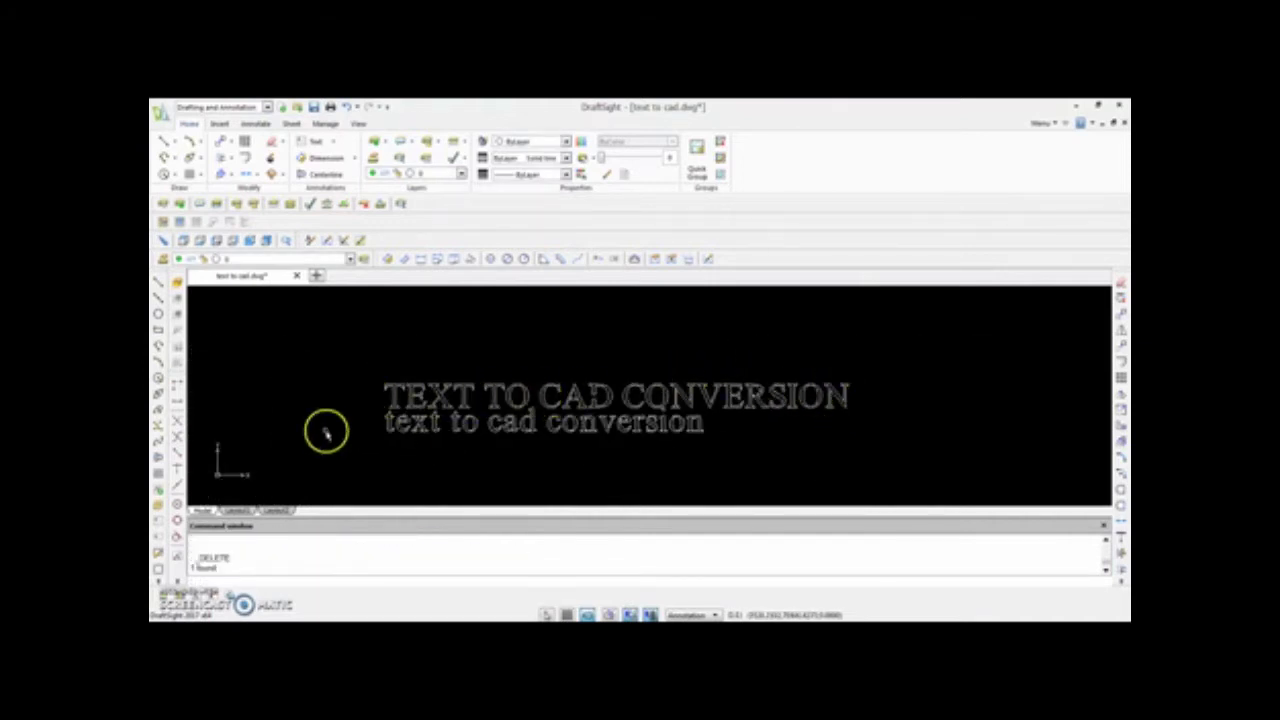